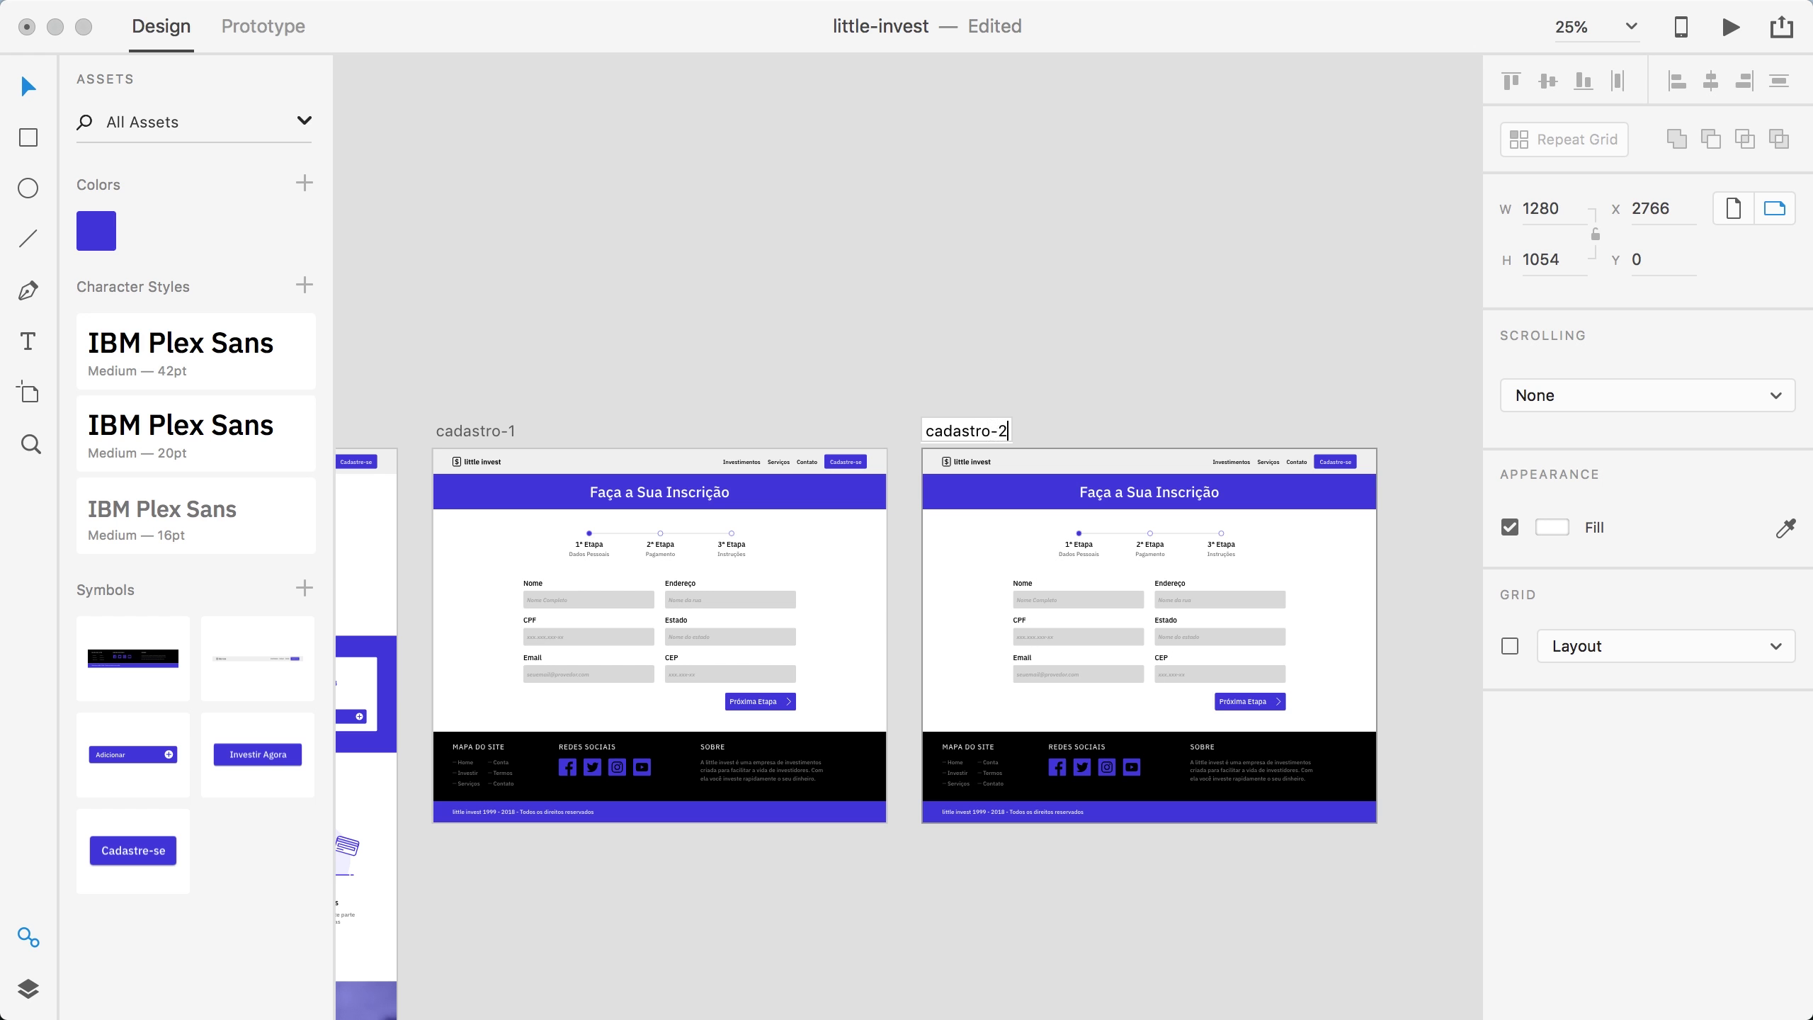
Step: On the cadastro-2 artboard, draw a rectangle about 188 wide and 3 high over the line joining the 1ª Etapa and 2ª Etapa circles
click(1085, 351)
click(1181, 394)
key(super+1)
scroll(1199, 469, up, 10)
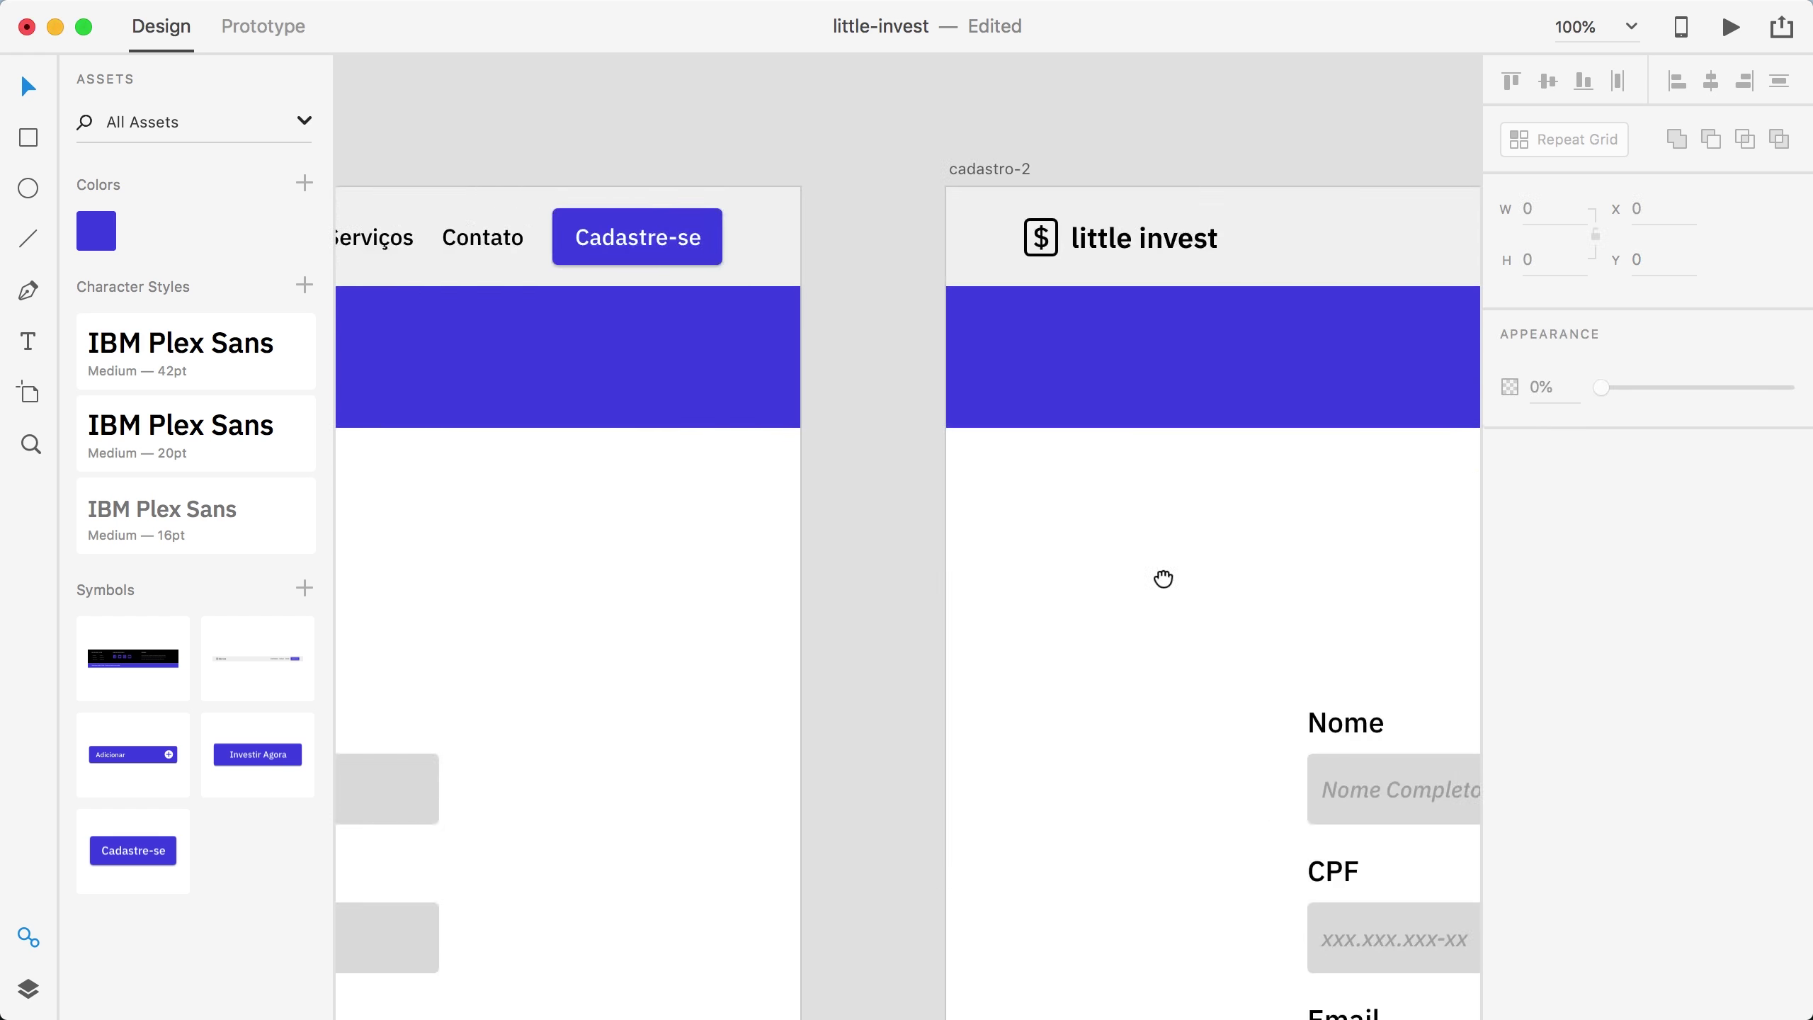
click(843, 507)
key(z)
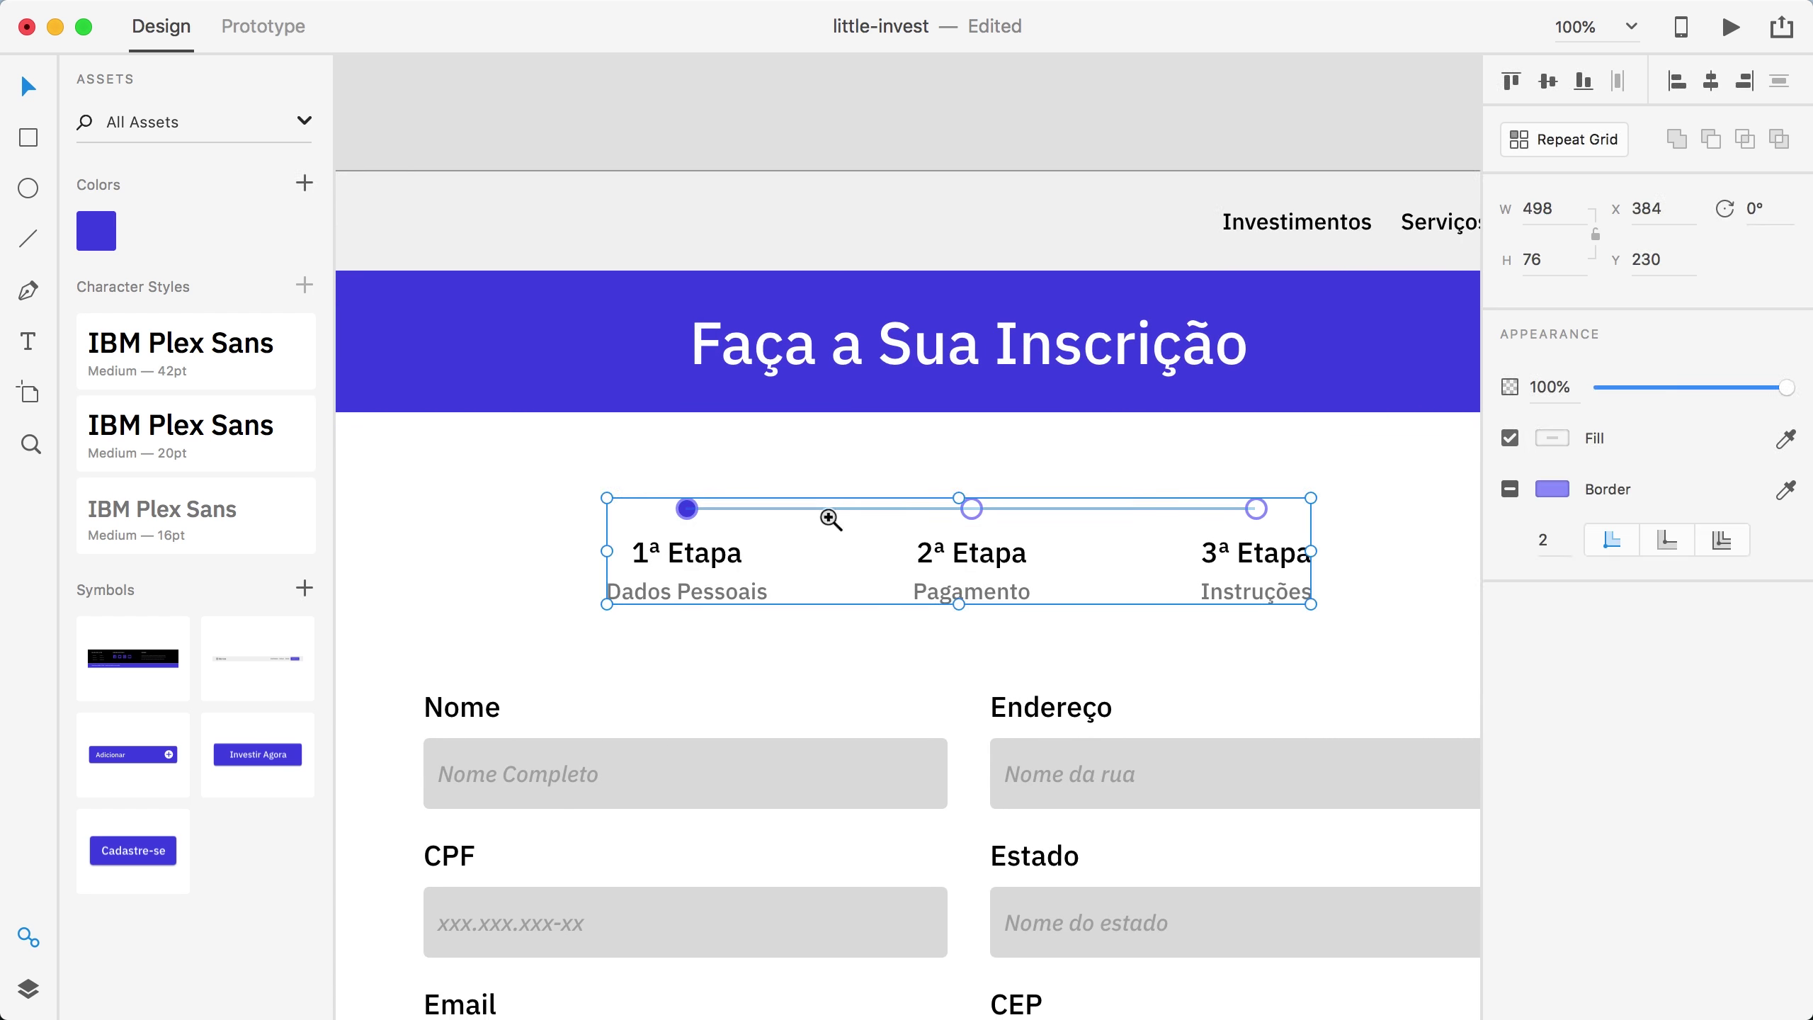
drag(611, 465, 1092, 572)
key(r)
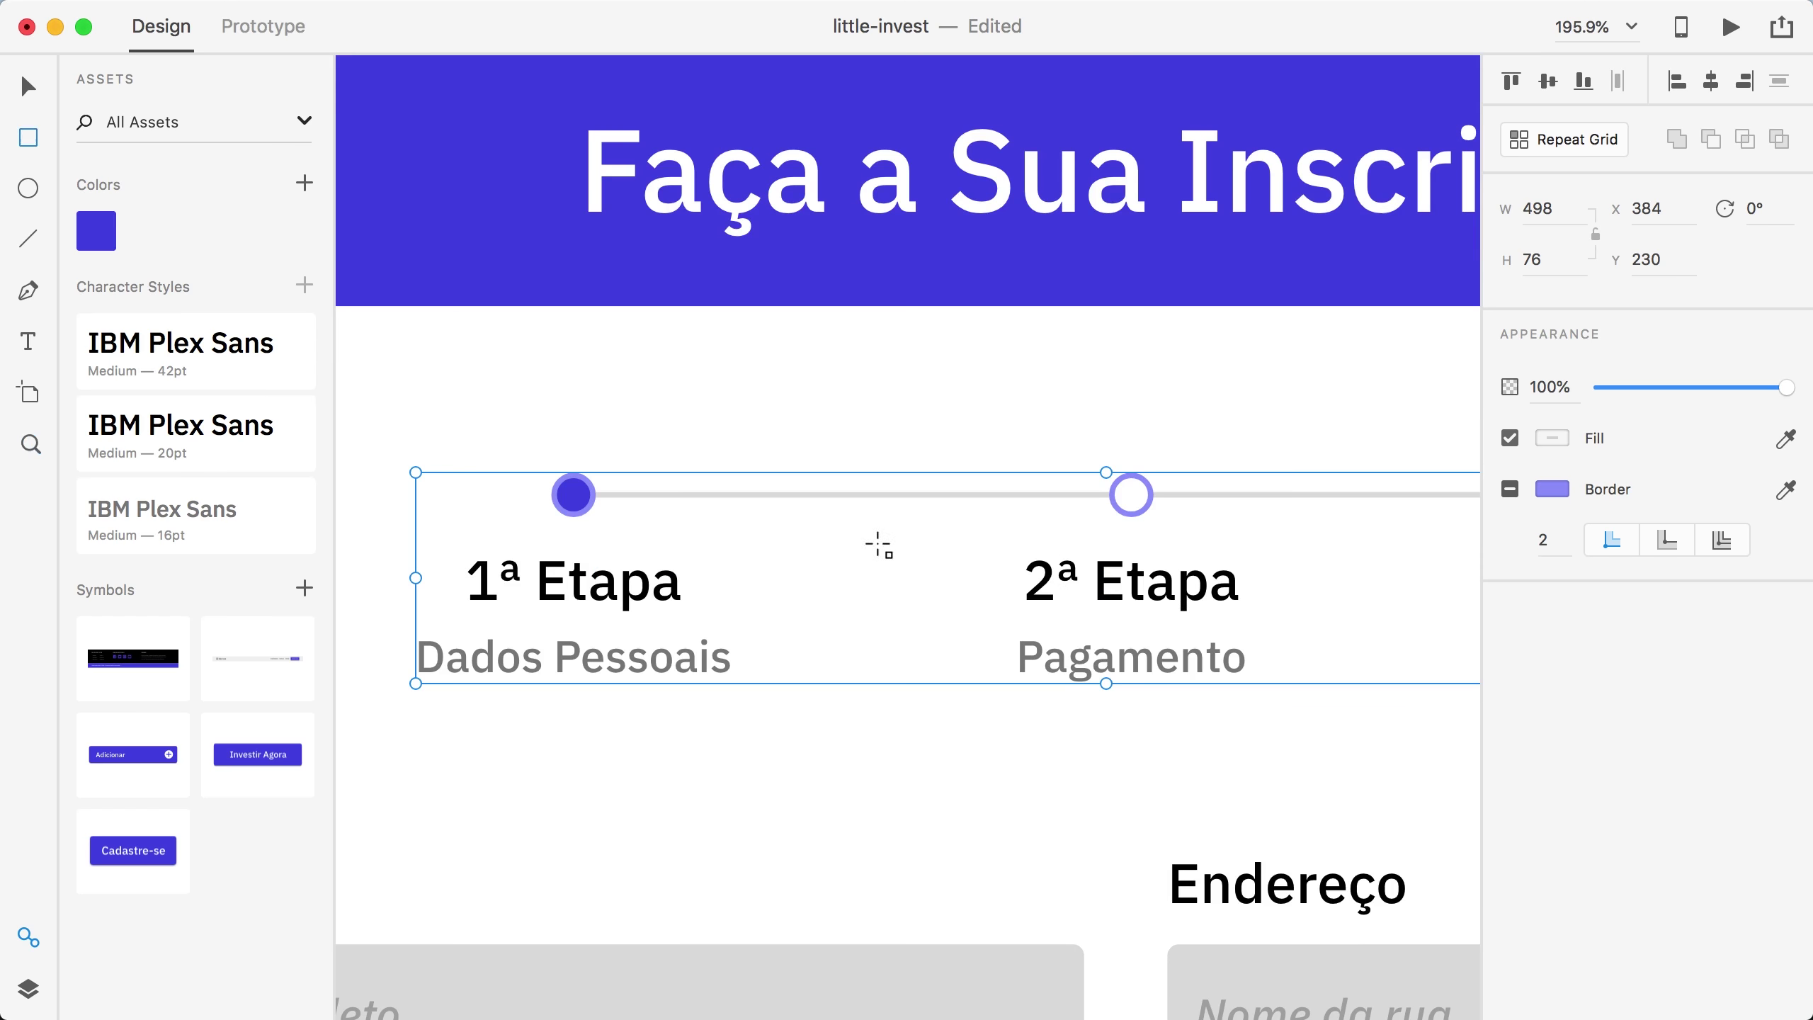
mouse_move(591, 491)
mouse_down()
mouse_move(660, 515)
mouse_move(1116, 500)
mouse_up()
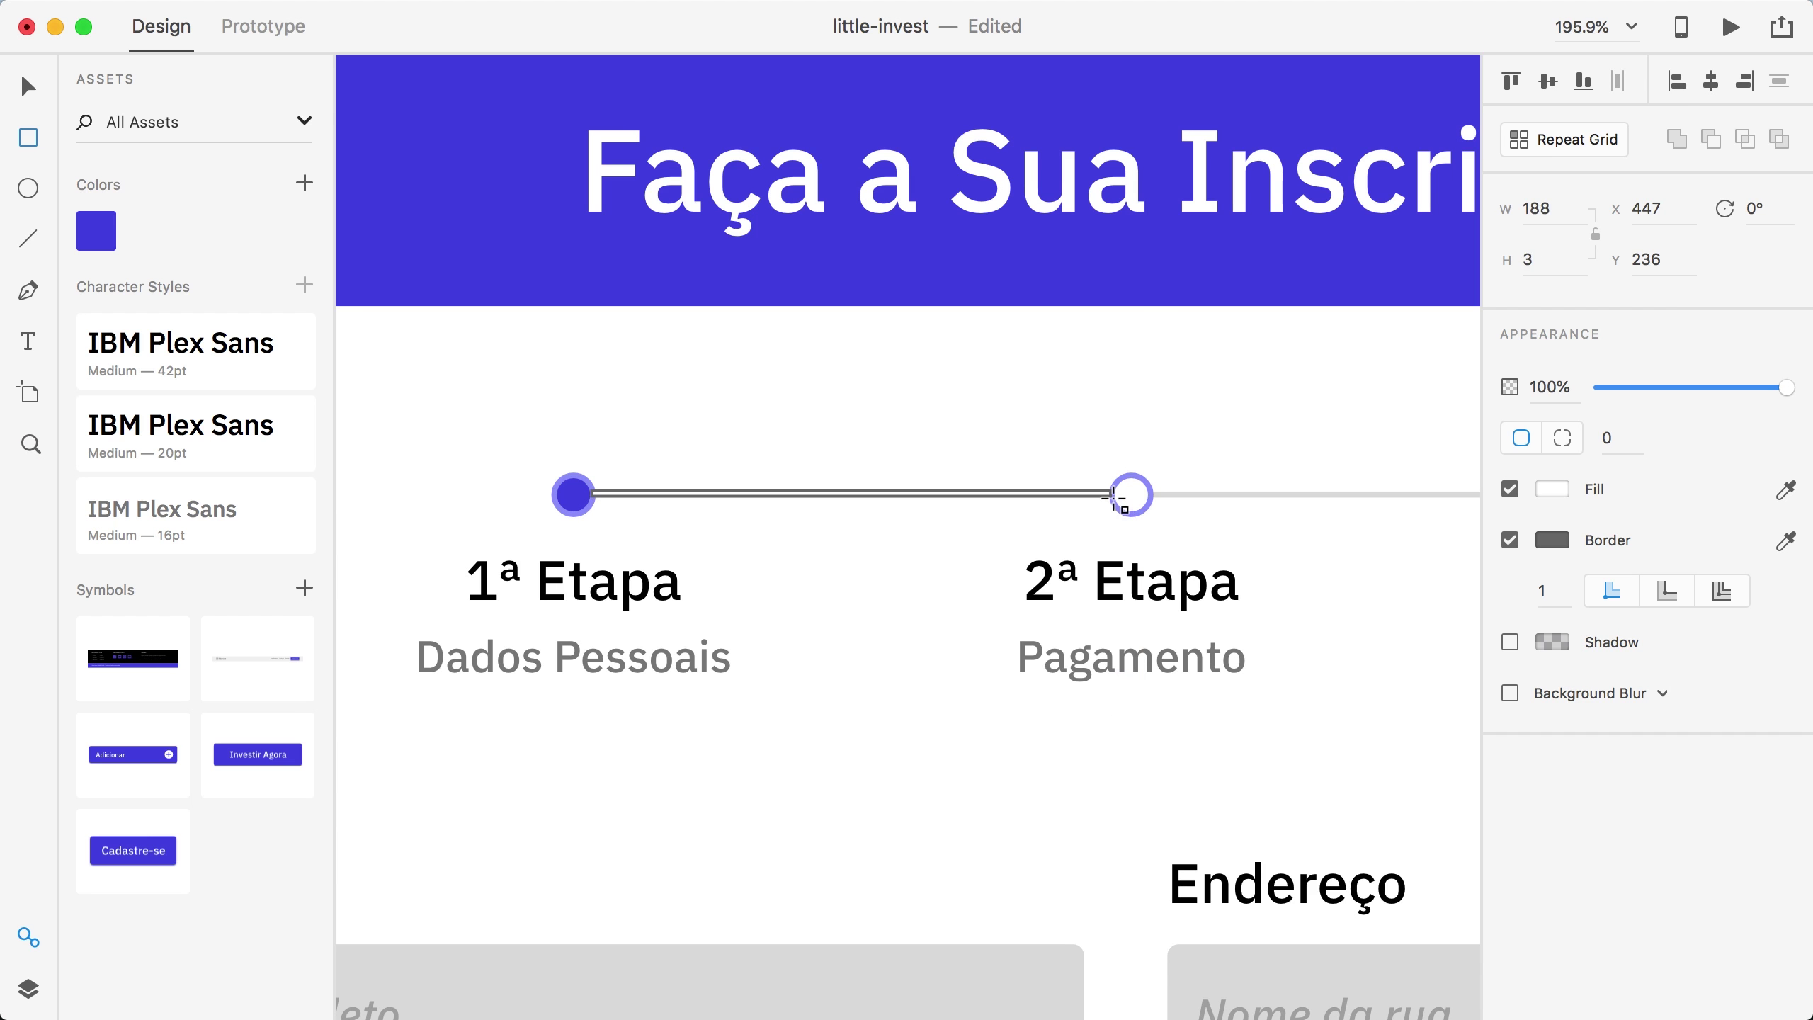
Step: Set the height of the new connector rectangle to 2
click(1549, 259)
text(2)
key(Return)
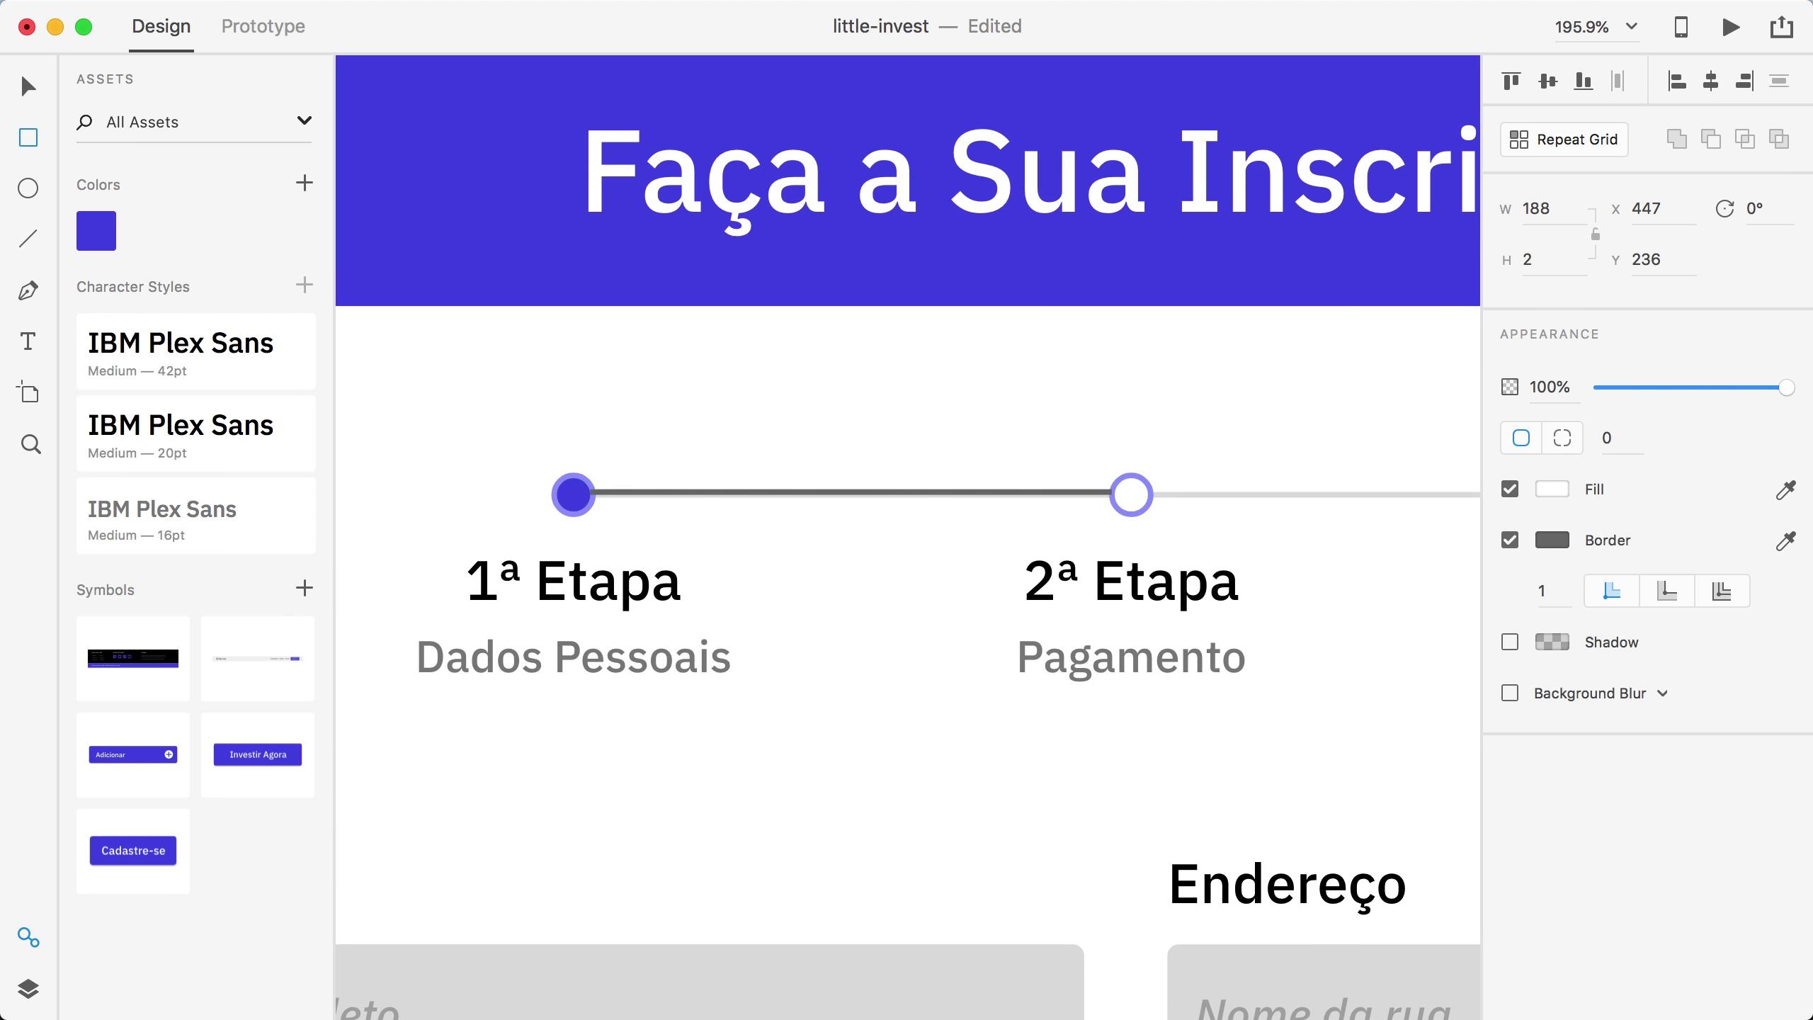
Step: Remove the connector rectangle's border and fill it with the saved purple-blue swatch
click(1510, 540)
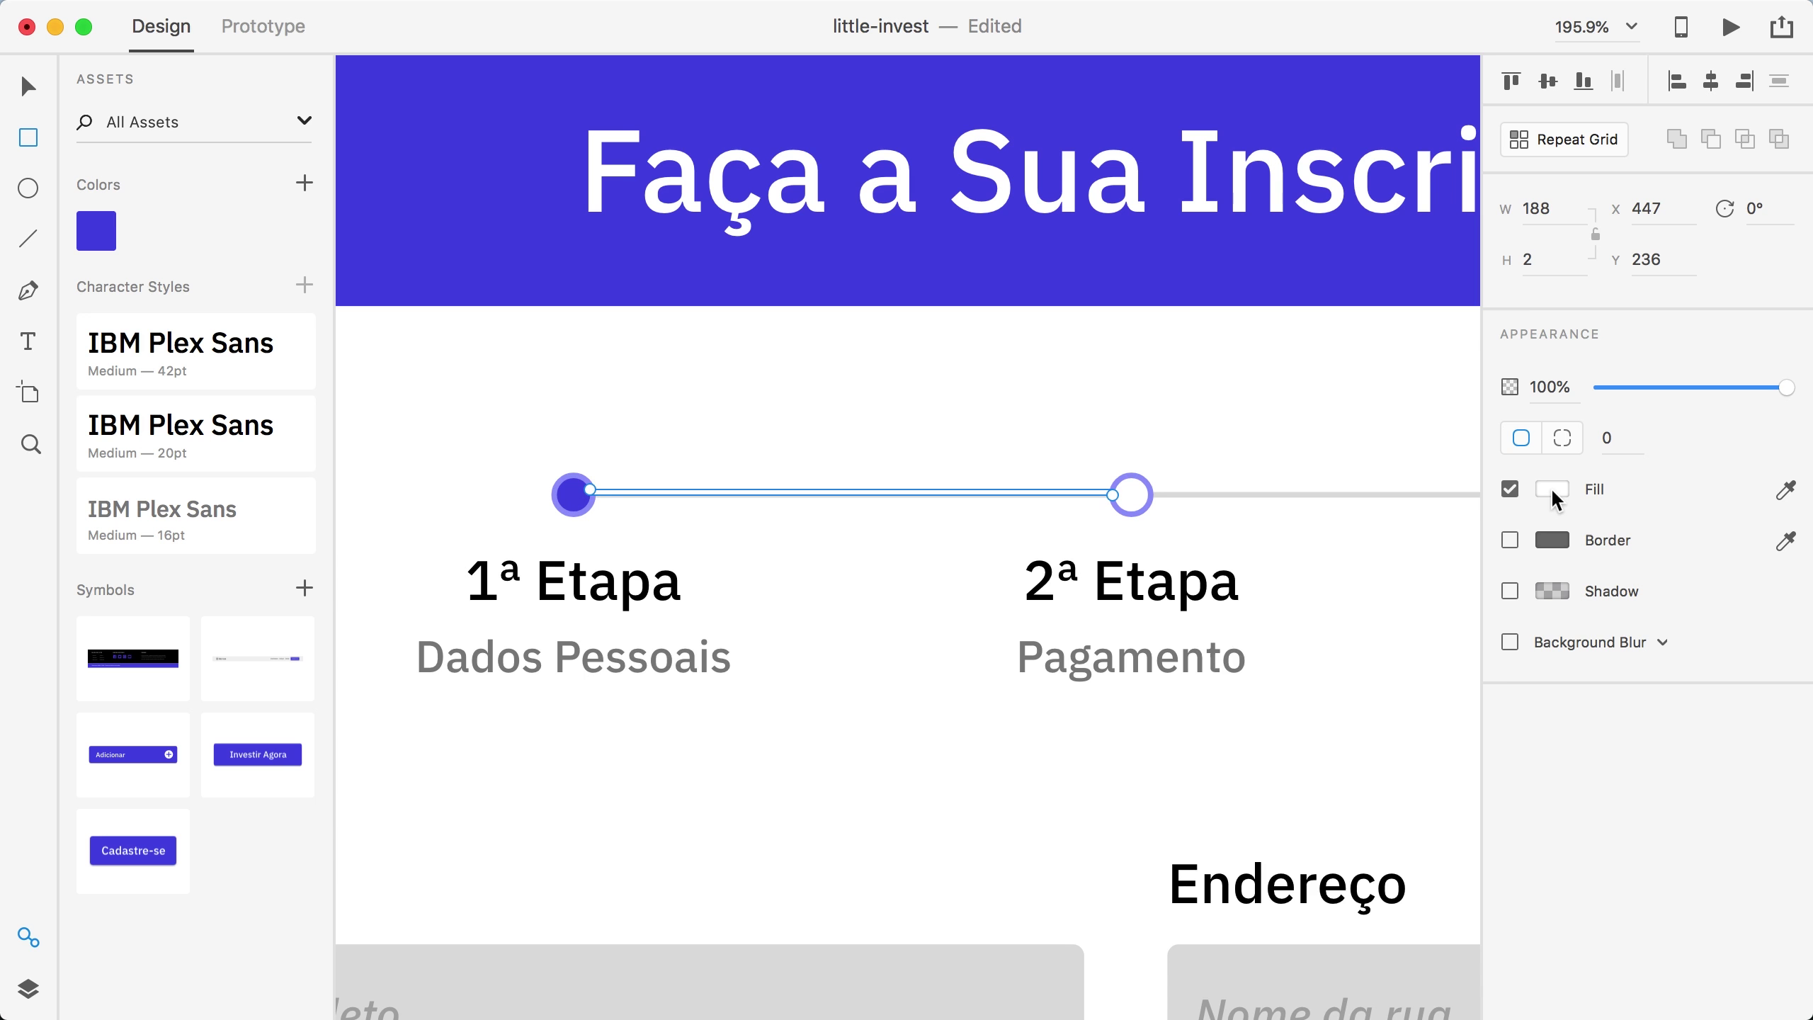
click(1552, 489)
click(1349, 651)
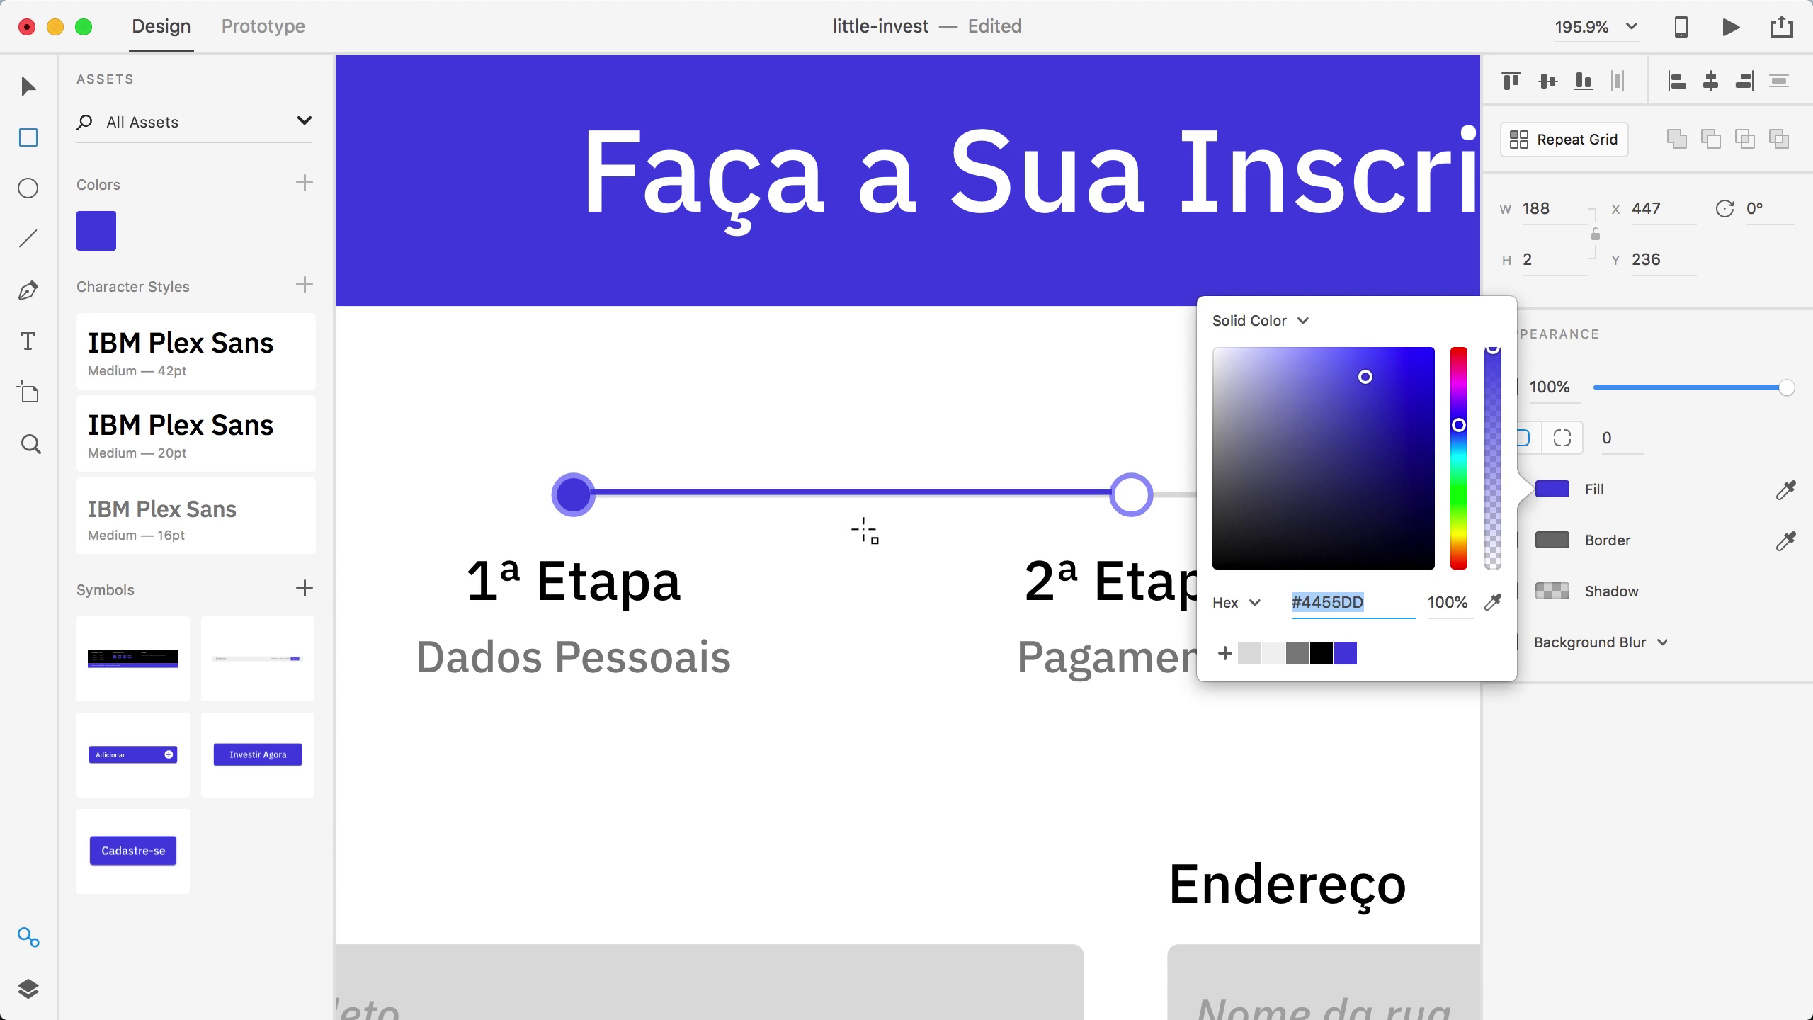
text(v)
key(Escape)
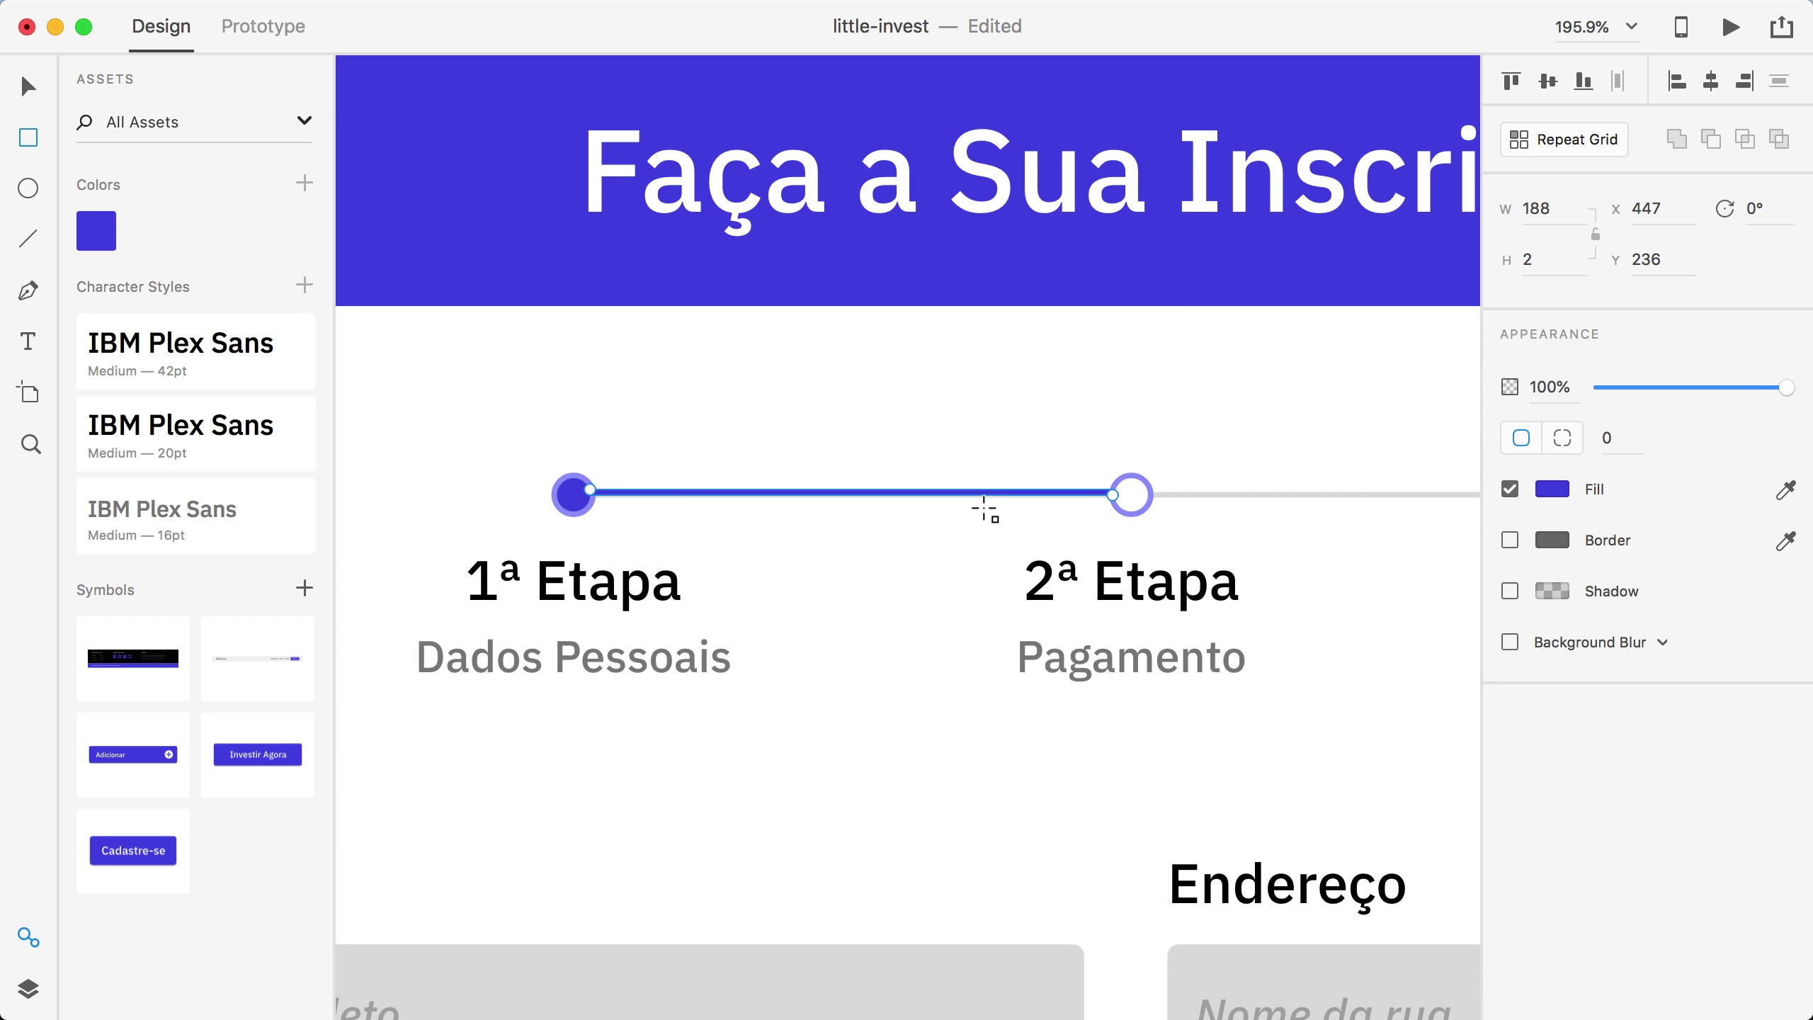
Step: Nudge the connector rectangle down to Y 237, aligning it with the gray progress line
key(v)
key(Down)
key(Down)
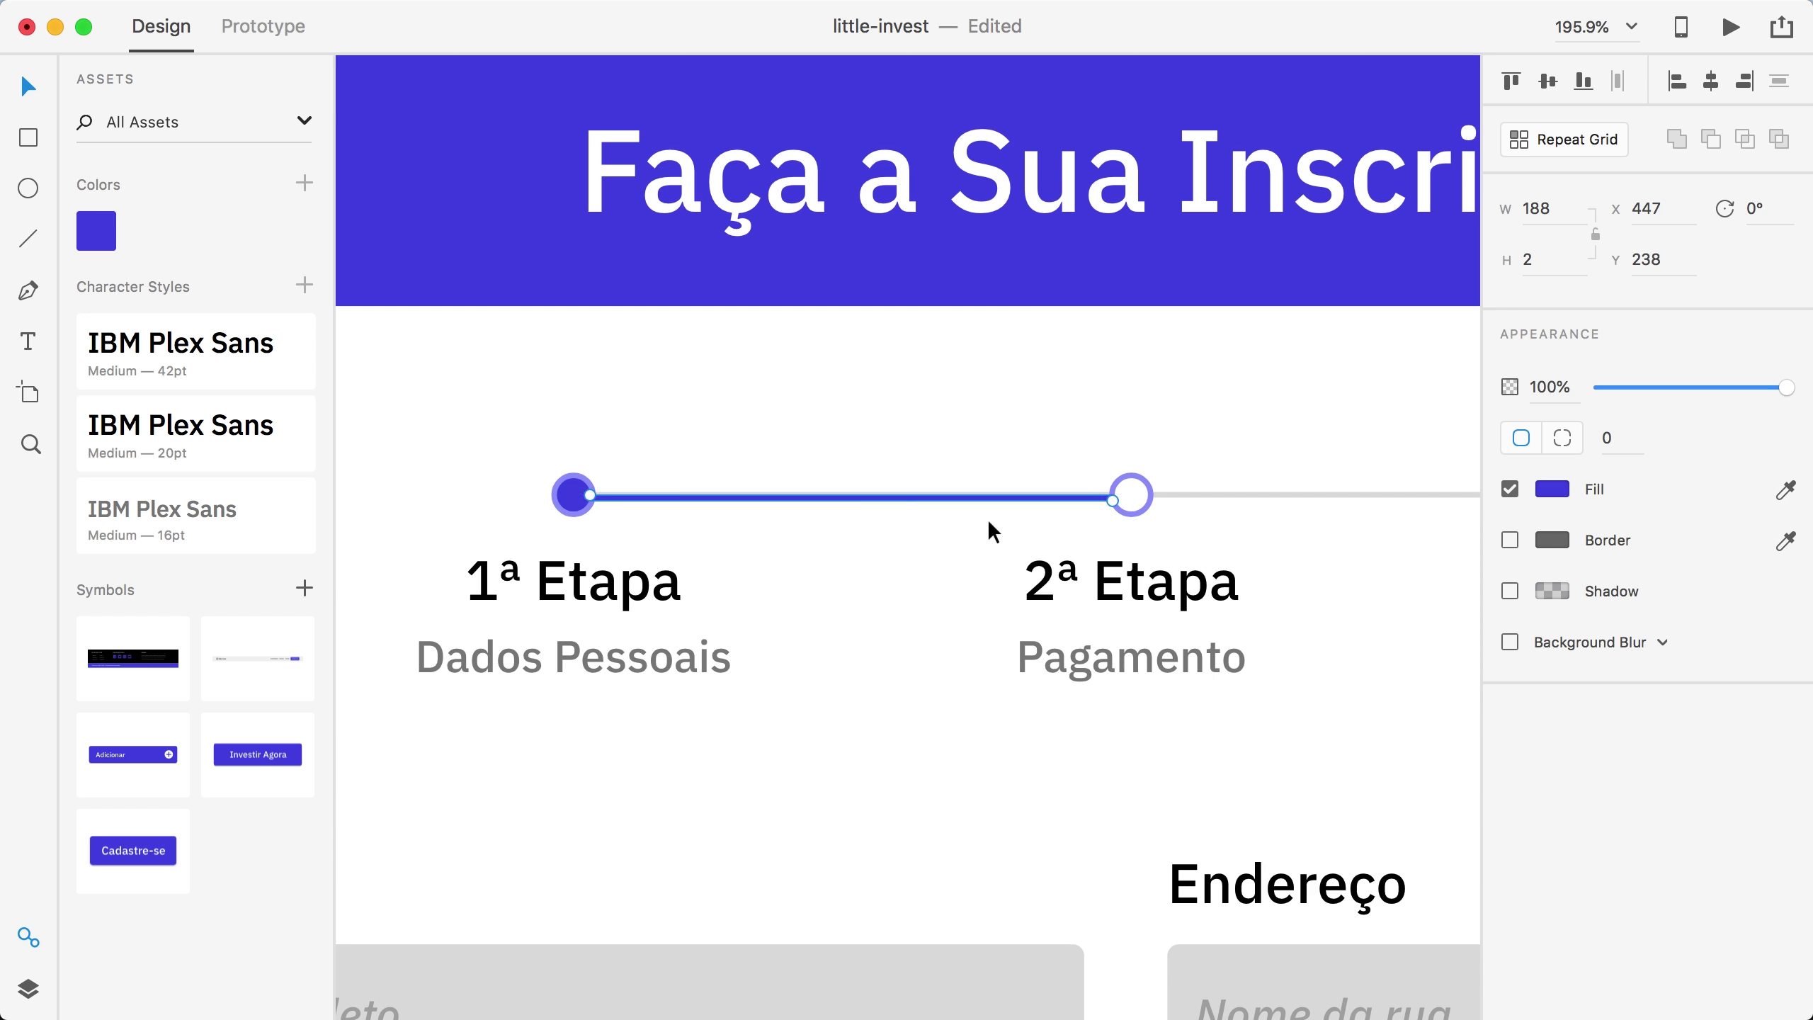
key(Up)
Step: Move the Rectangle 62 layer into the etapas group, directly above Rectangle 61 and below the three step groups
click(28, 990)
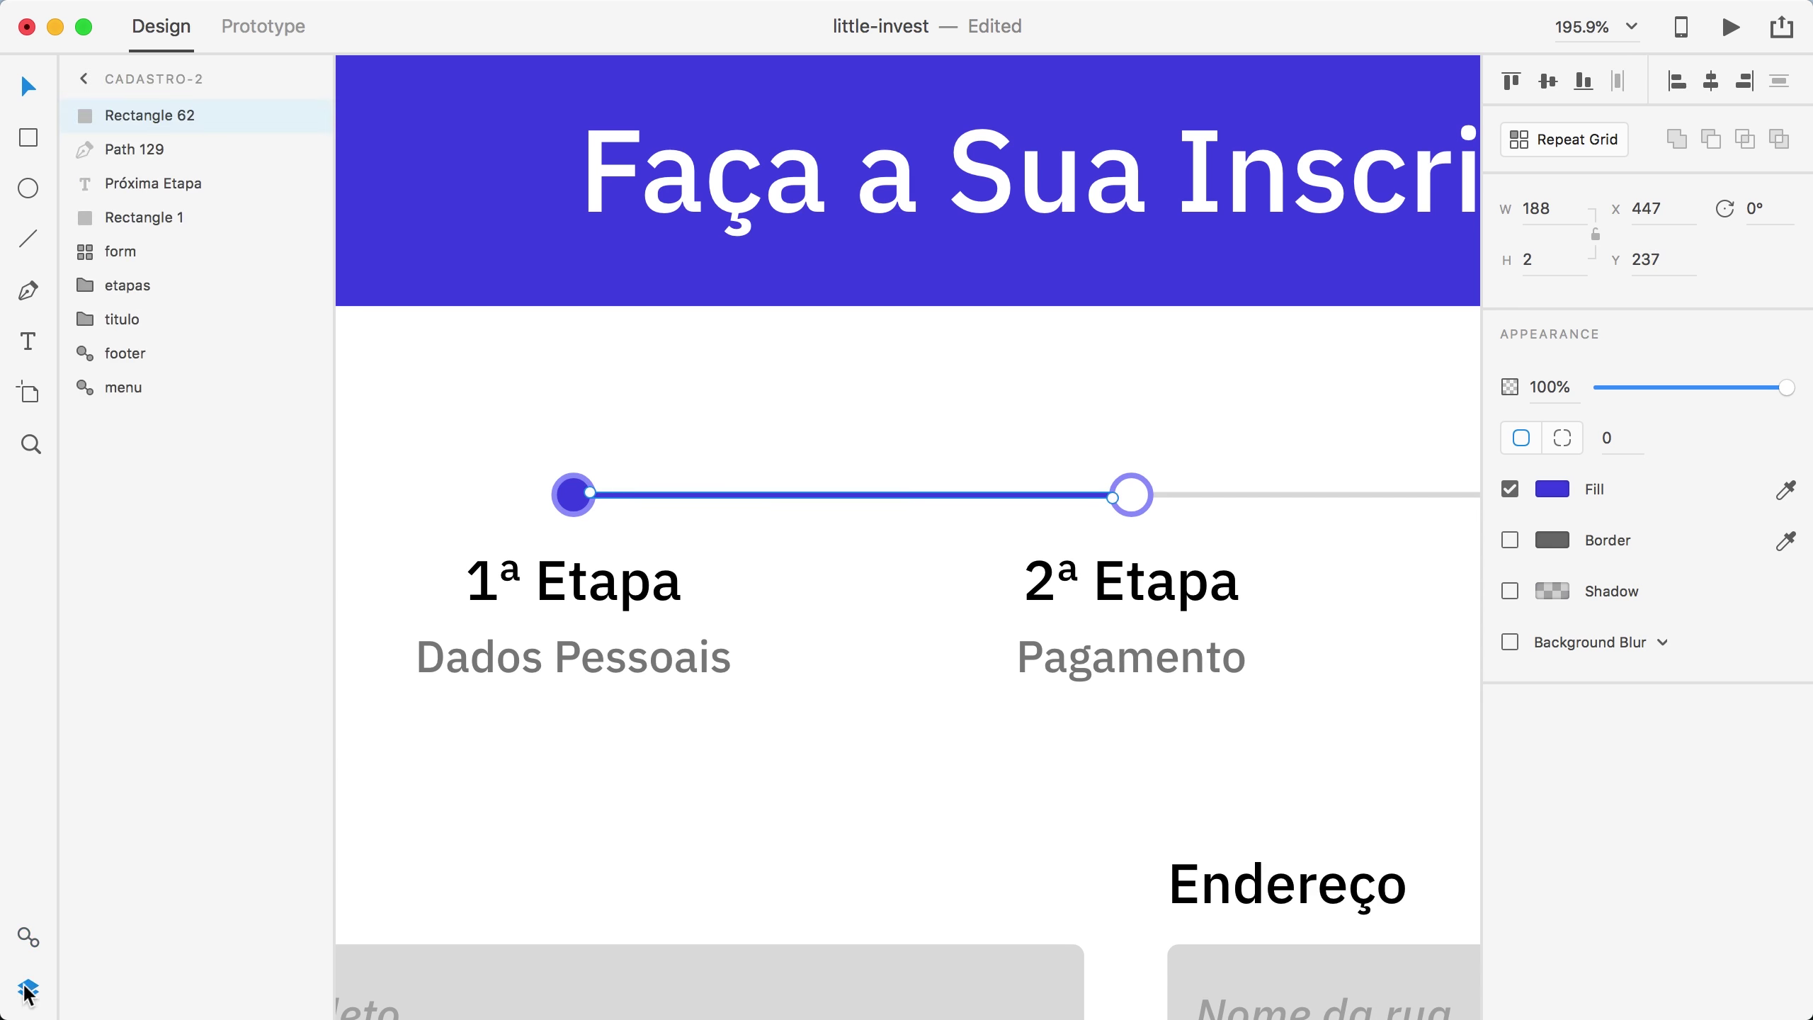
drag(135, 116, 131, 298)
click(83, 250)
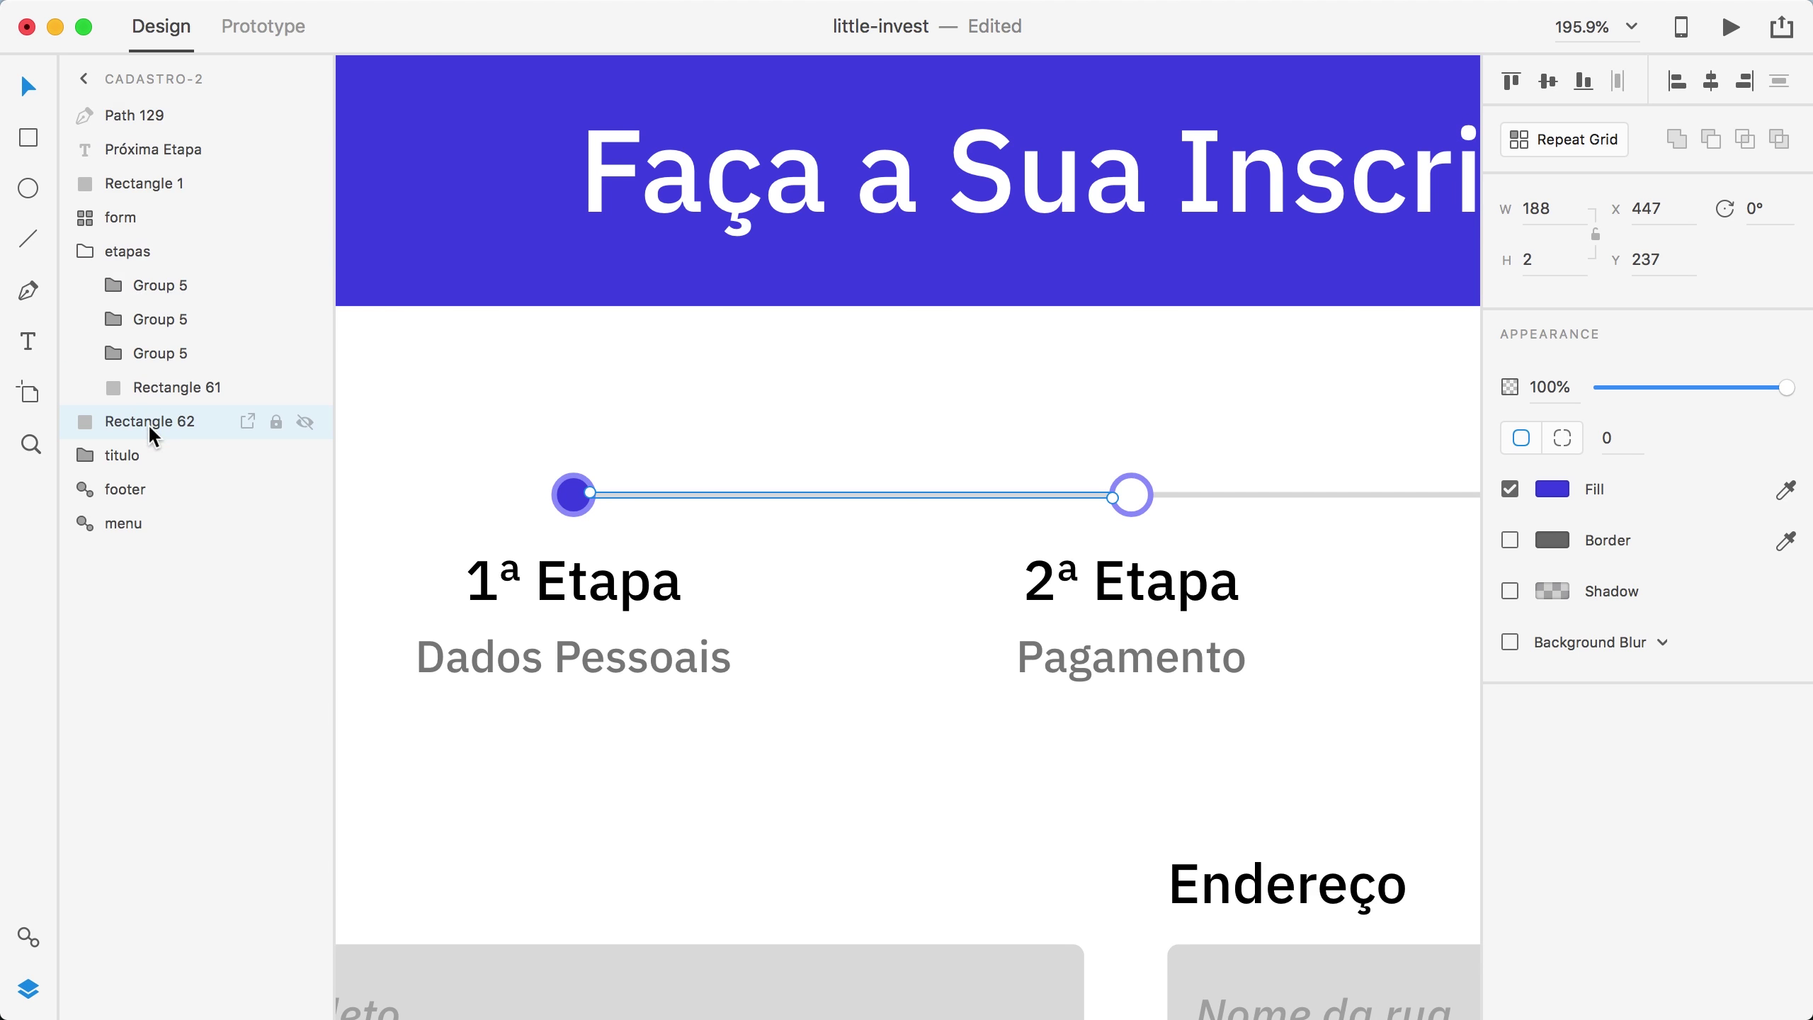
drag(148, 423, 107, 382)
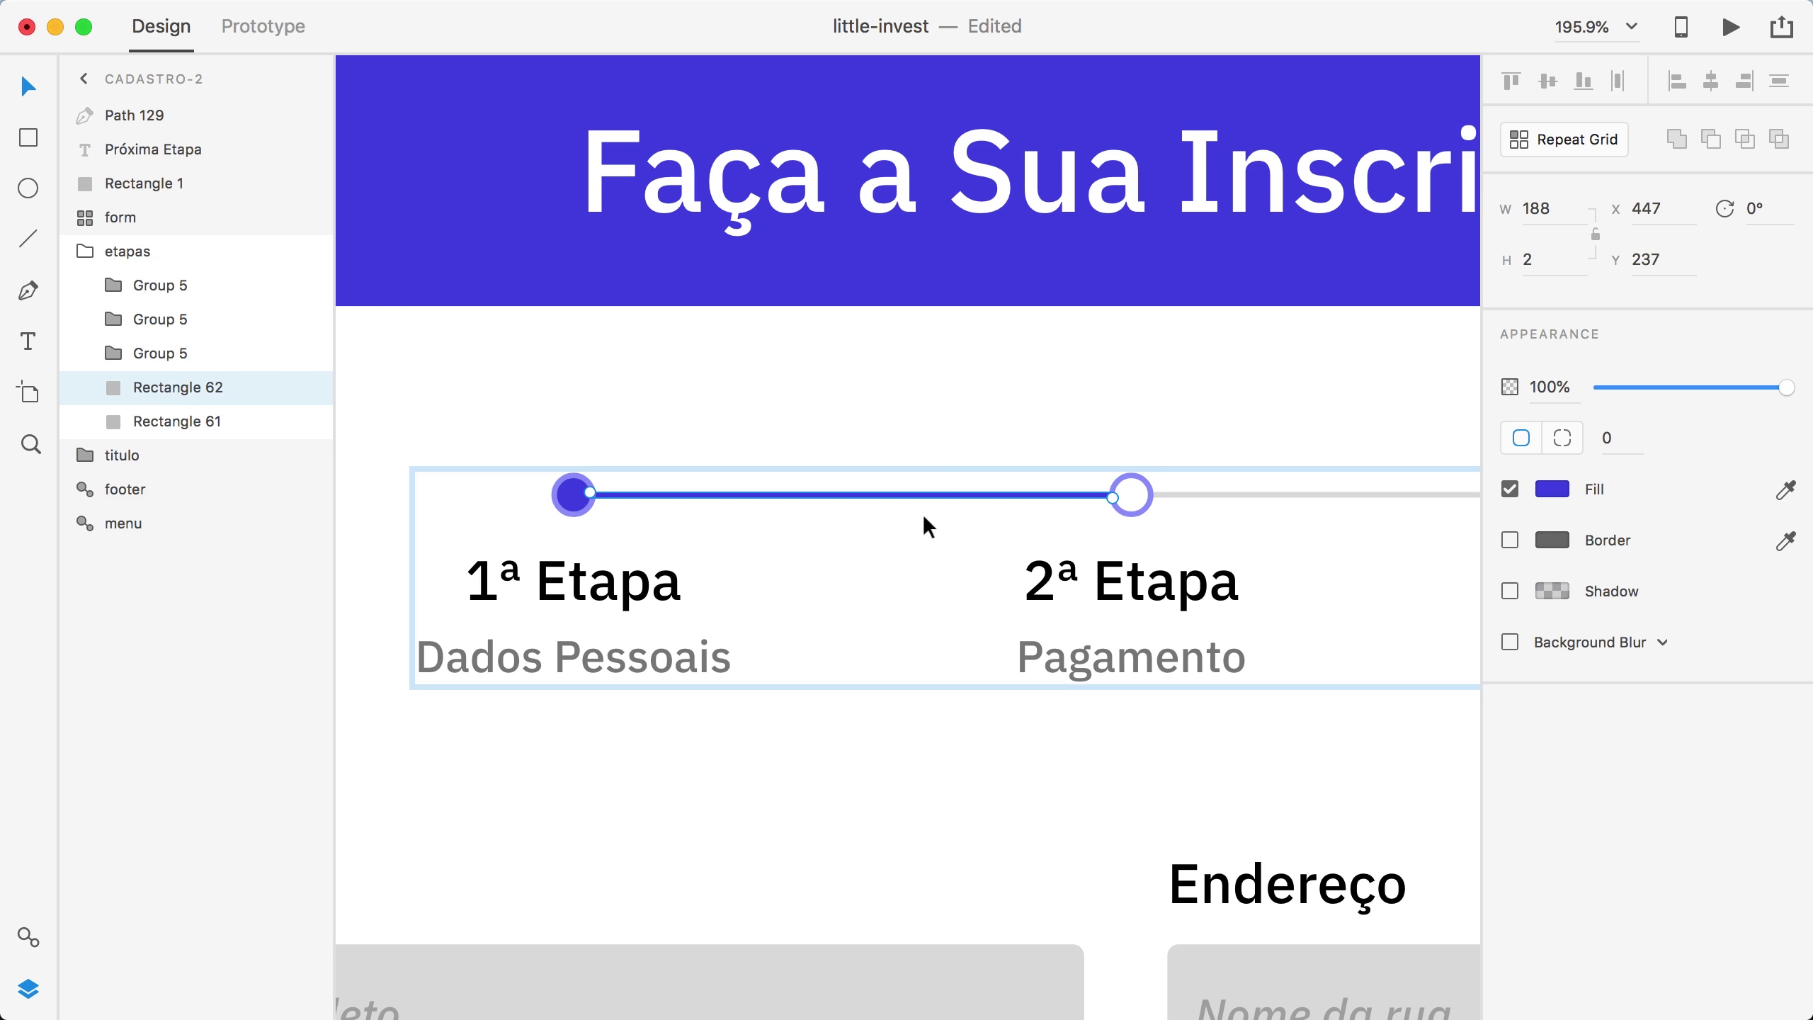
click(844, 398)
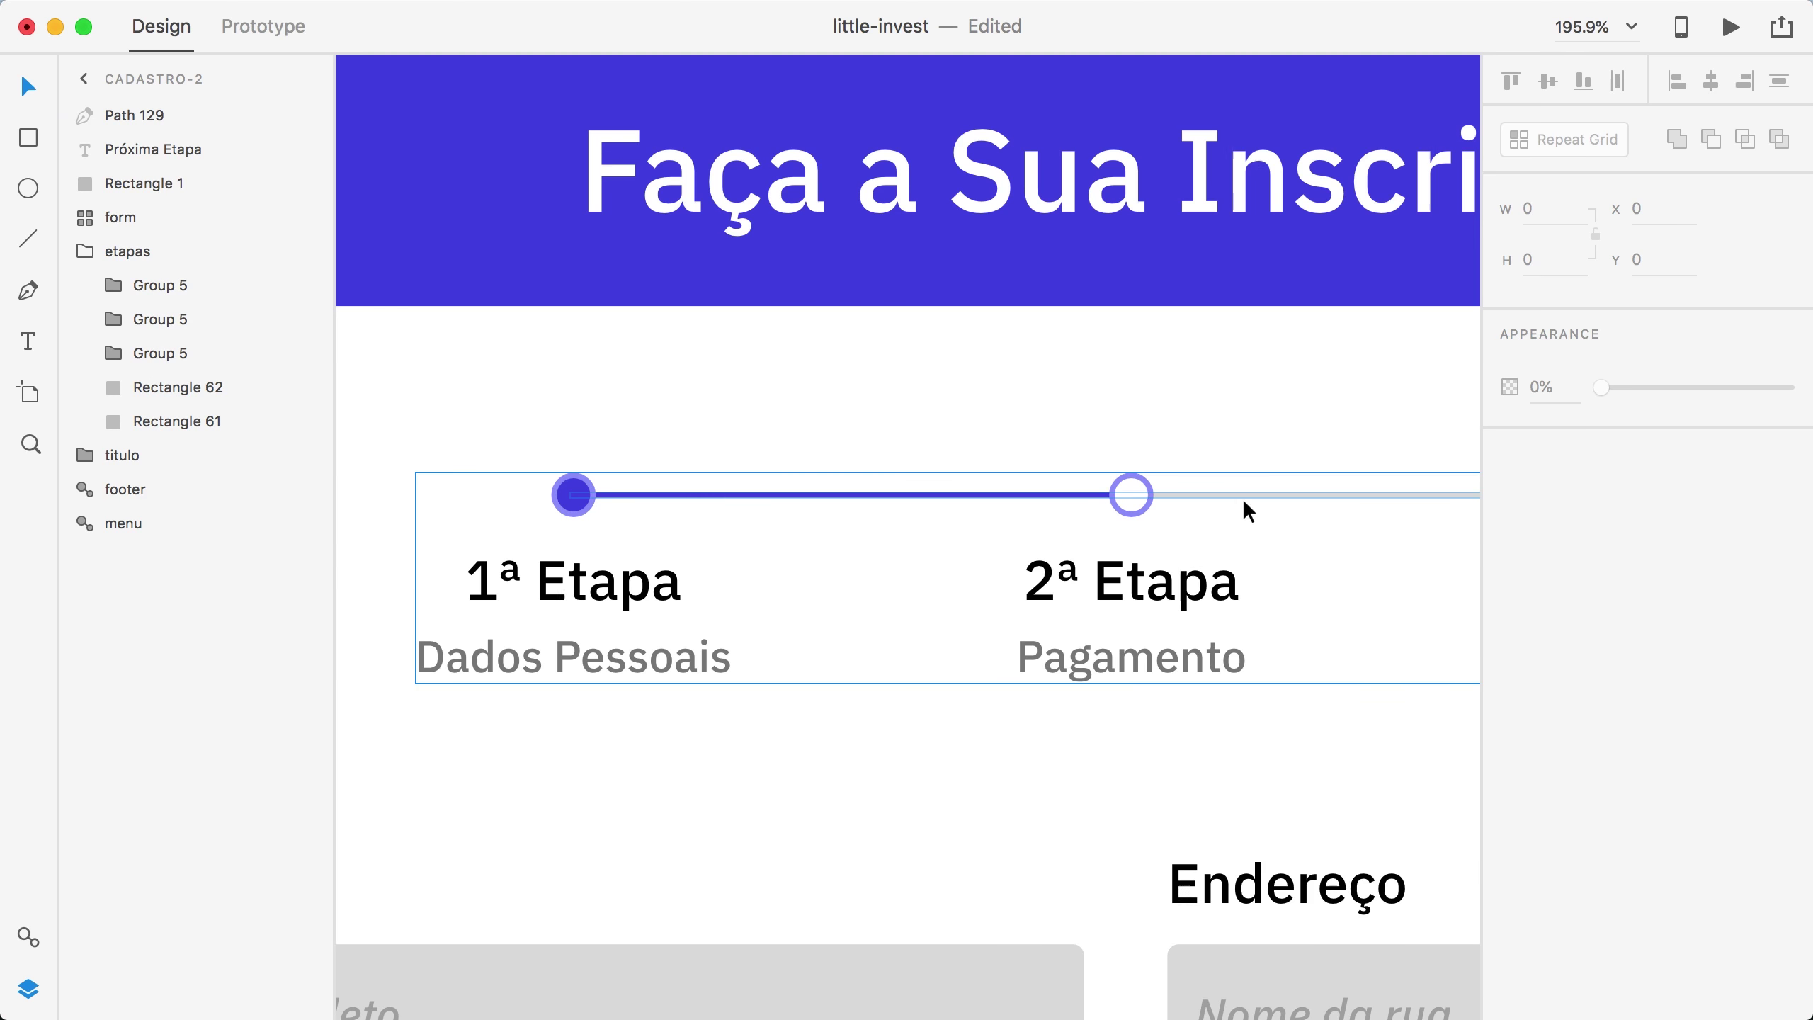
Step: Fill the 2ª Etapa circle with the saved purple-blue swatch to mark the payment step as active
click(166, 387)
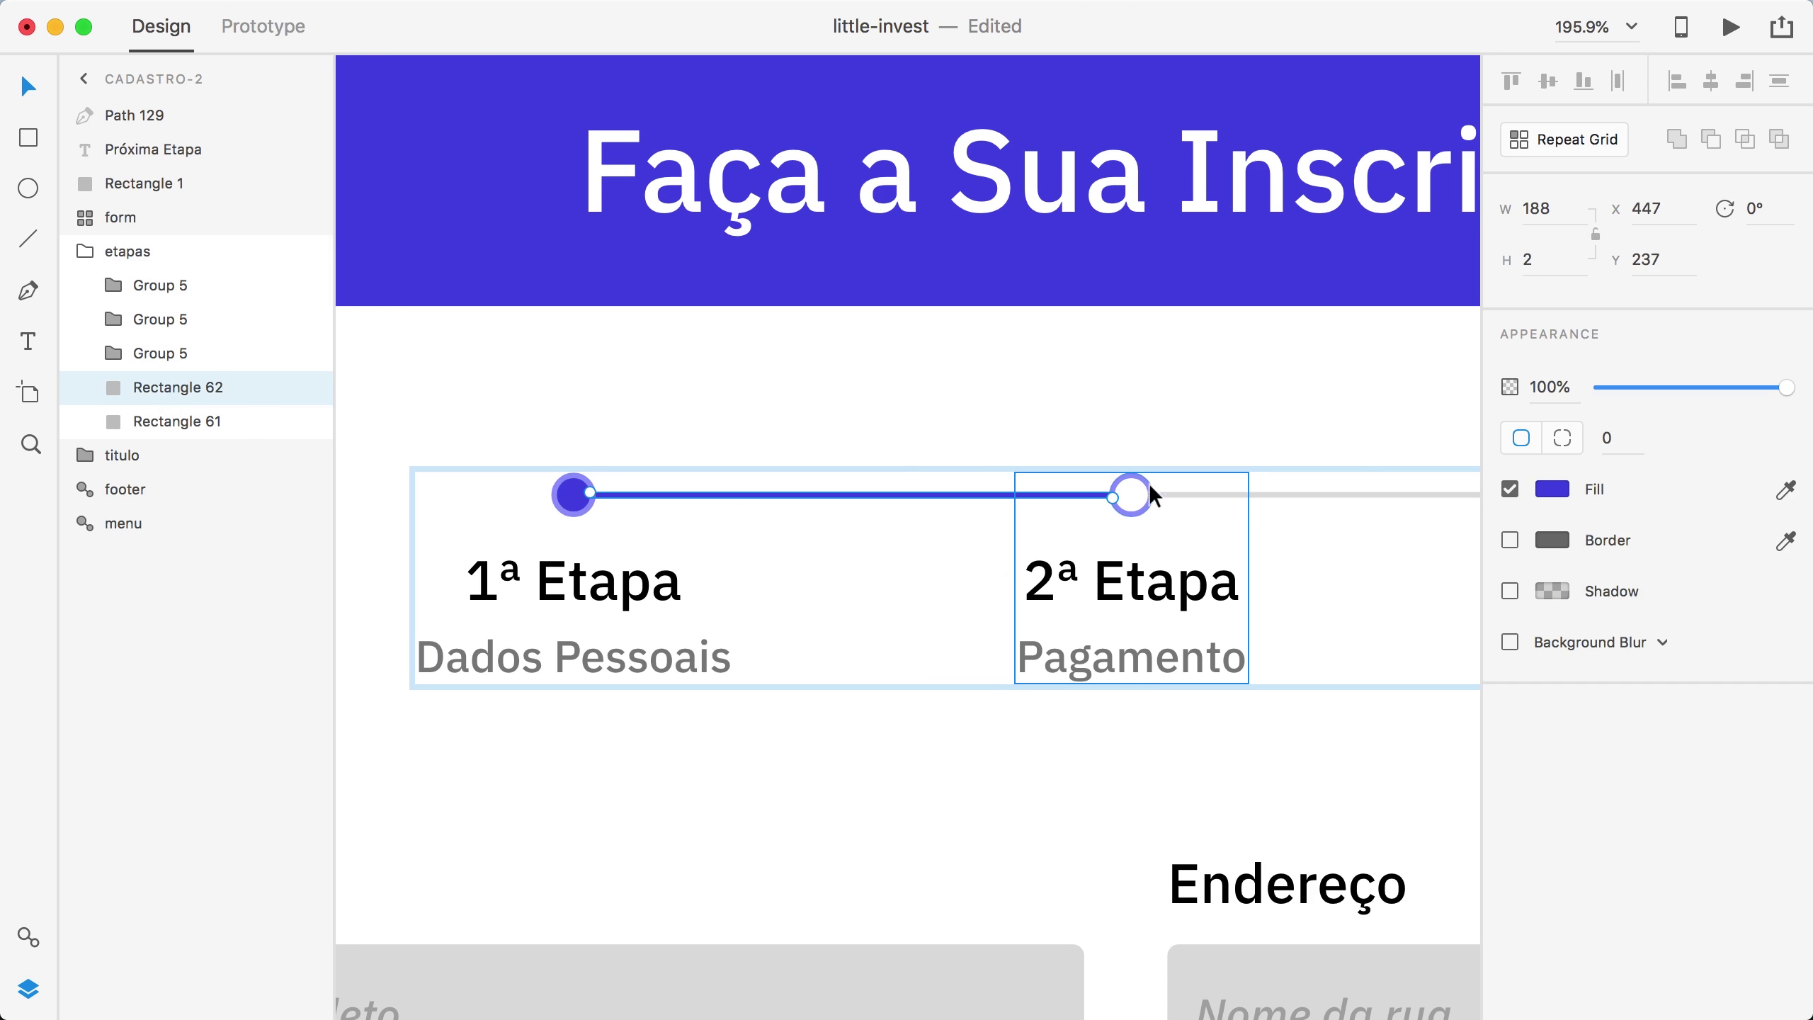
click(1136, 499)
double_click(1142, 508)
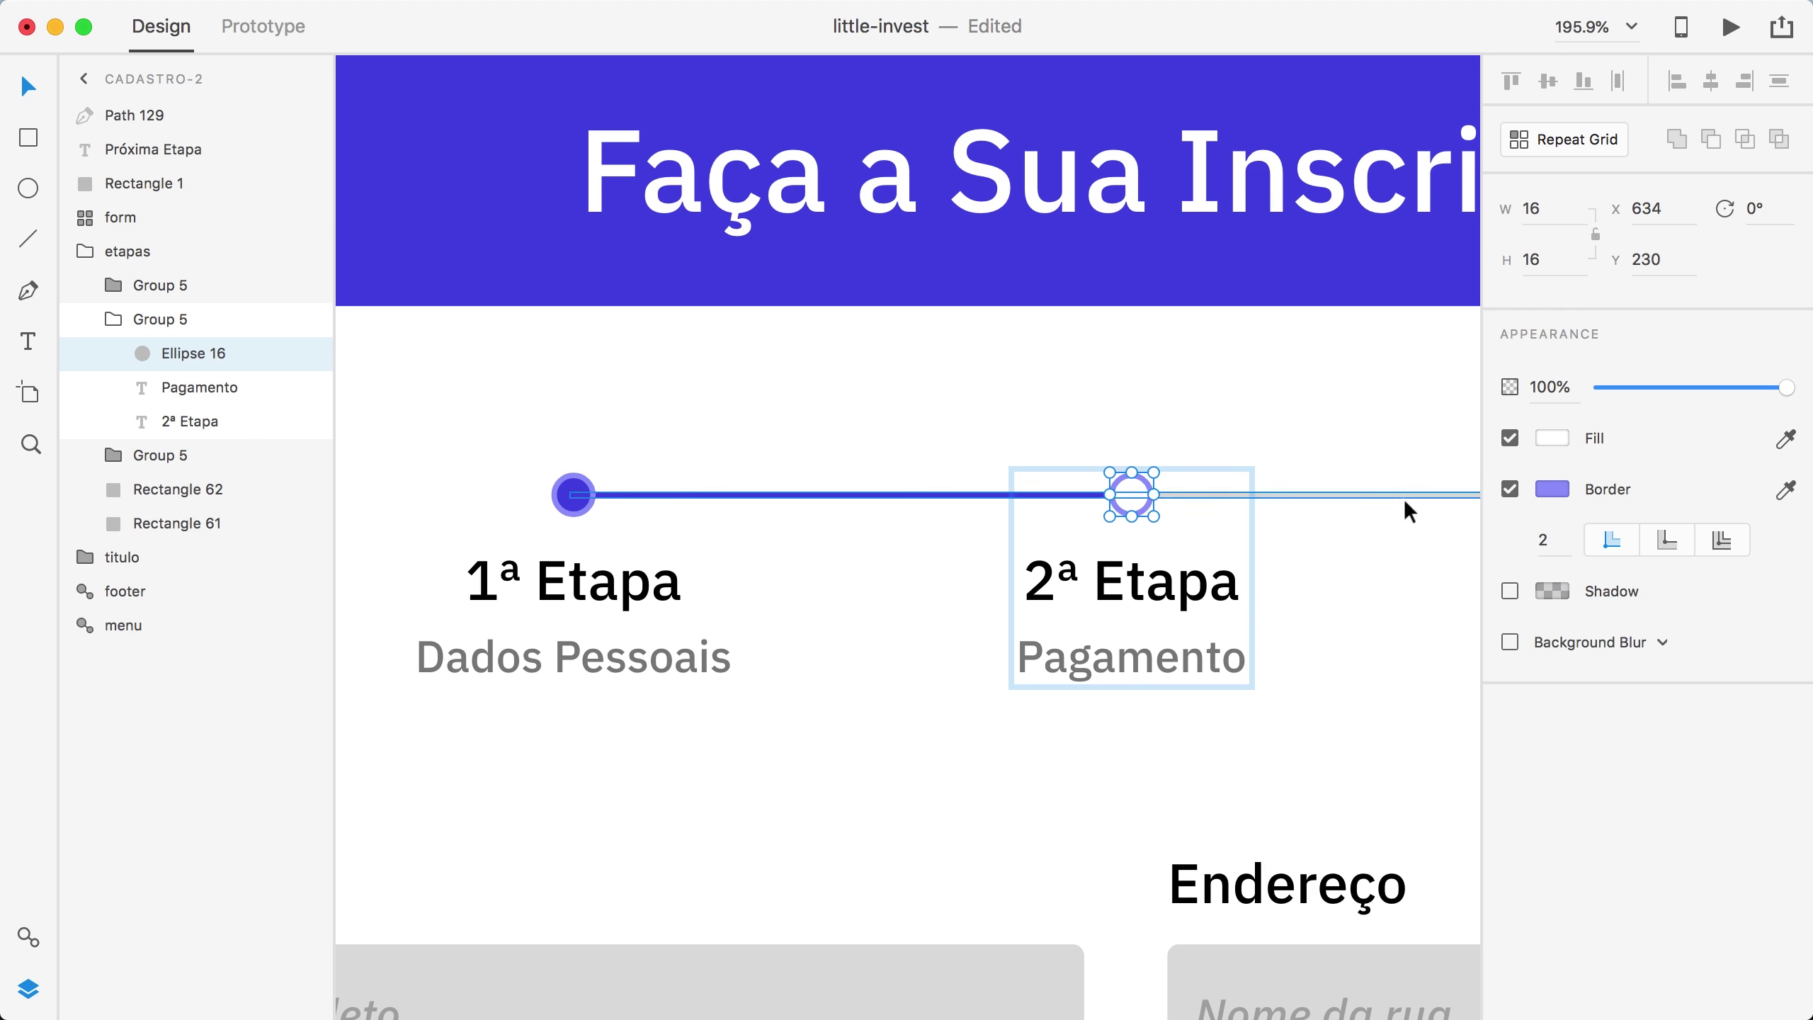
click(1558, 439)
click(1346, 603)
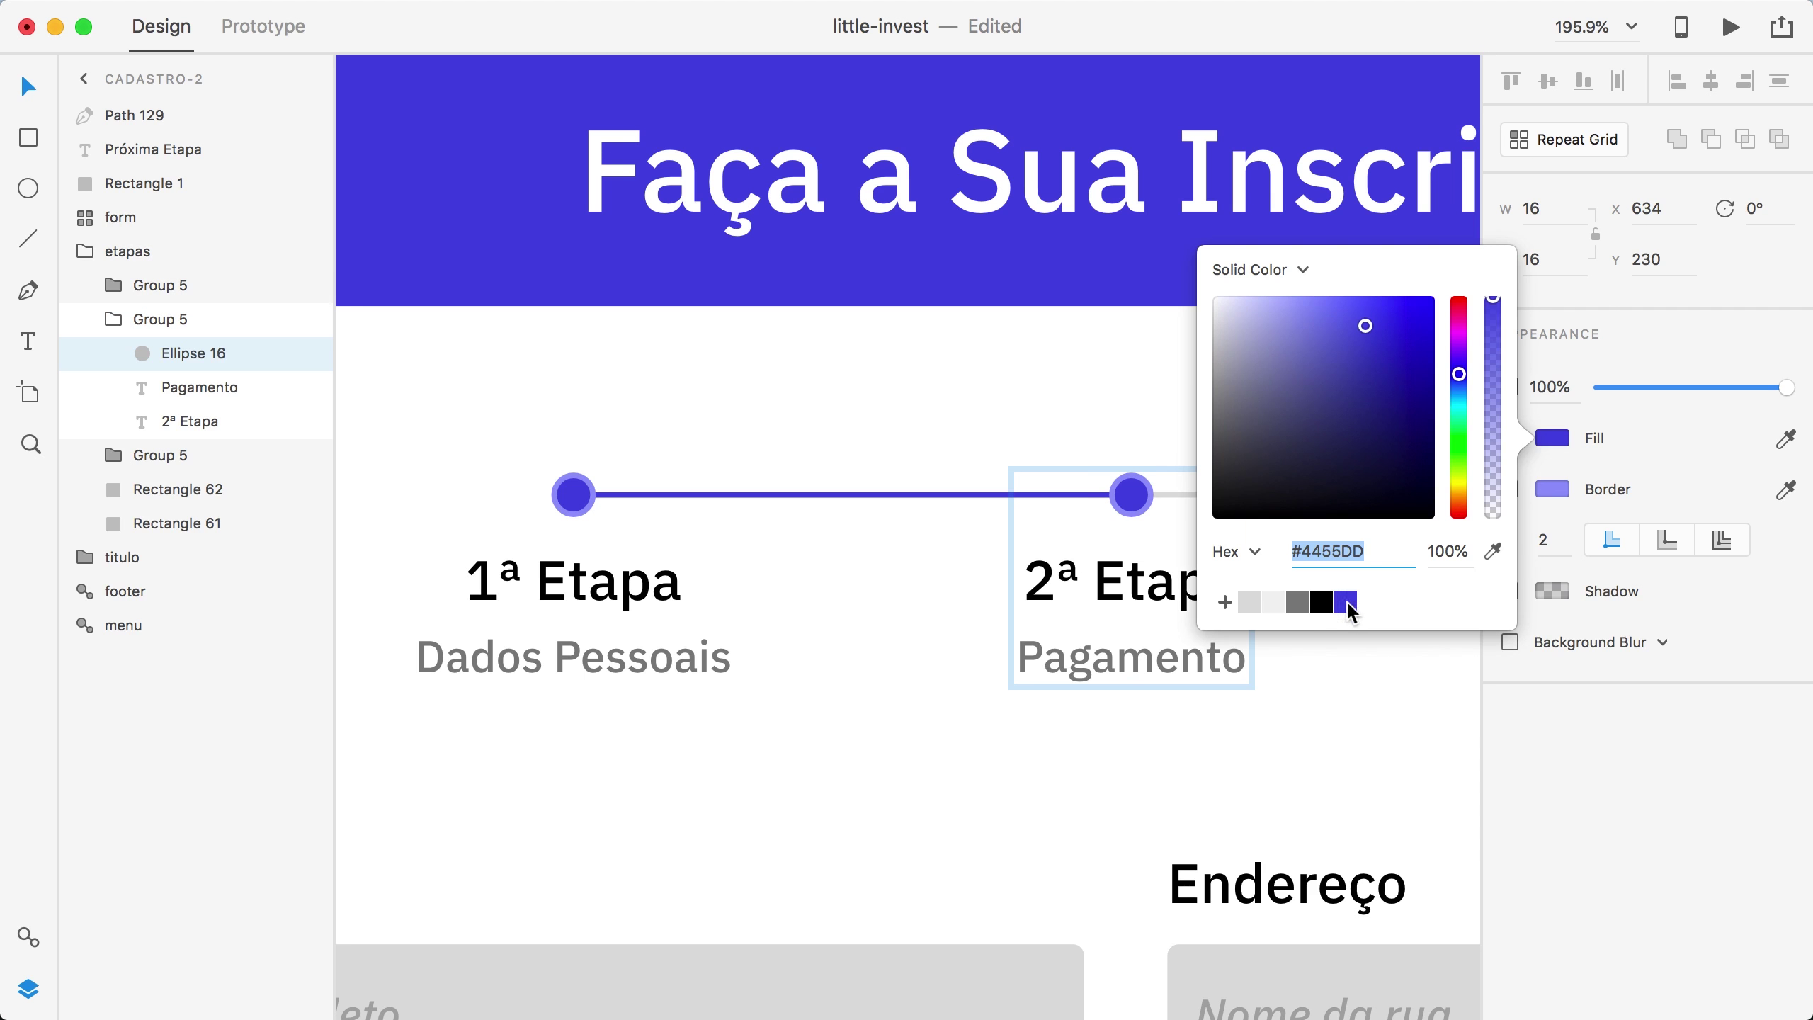
click(901, 636)
Step: Shrink the form's repeat grid to a width of 370, keeping only the Nome, CPF and Email column
key(super+1)
drag(560, 622, 994, 557)
key(super+minus)
key(super+minus)
key(super+minus)
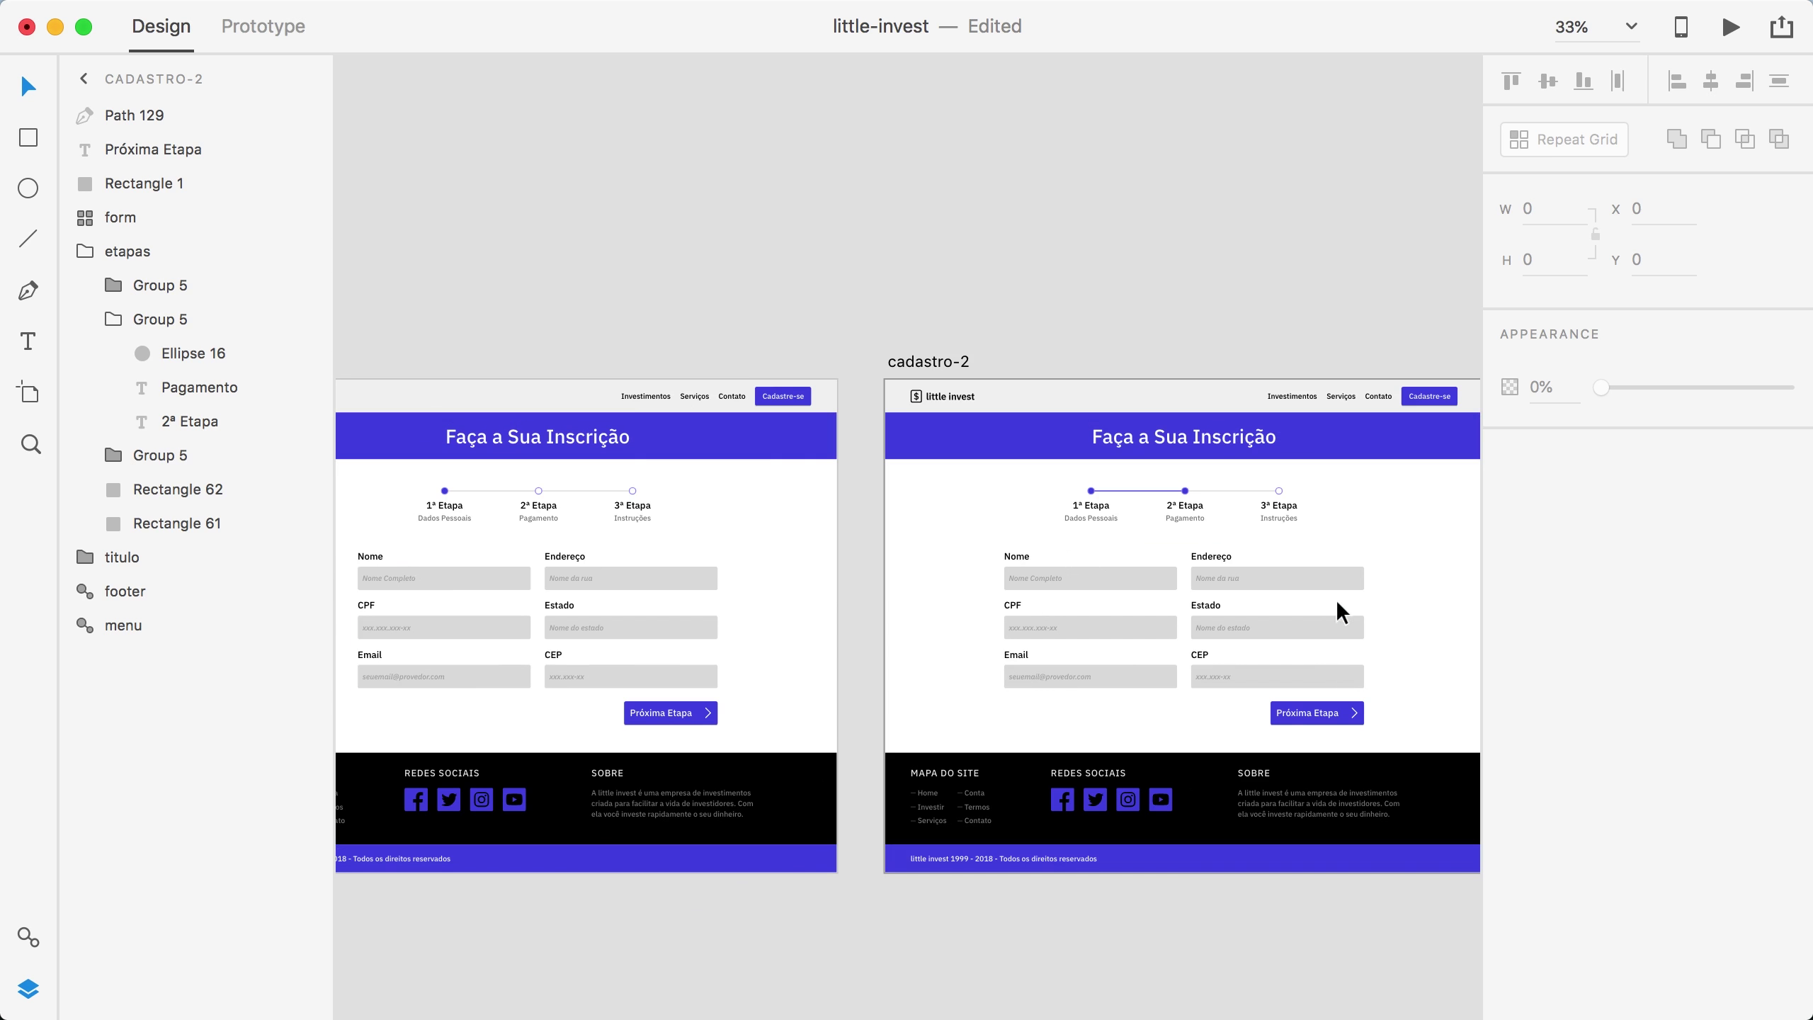
drag(1336, 615, 1015, 530)
key(super+1)
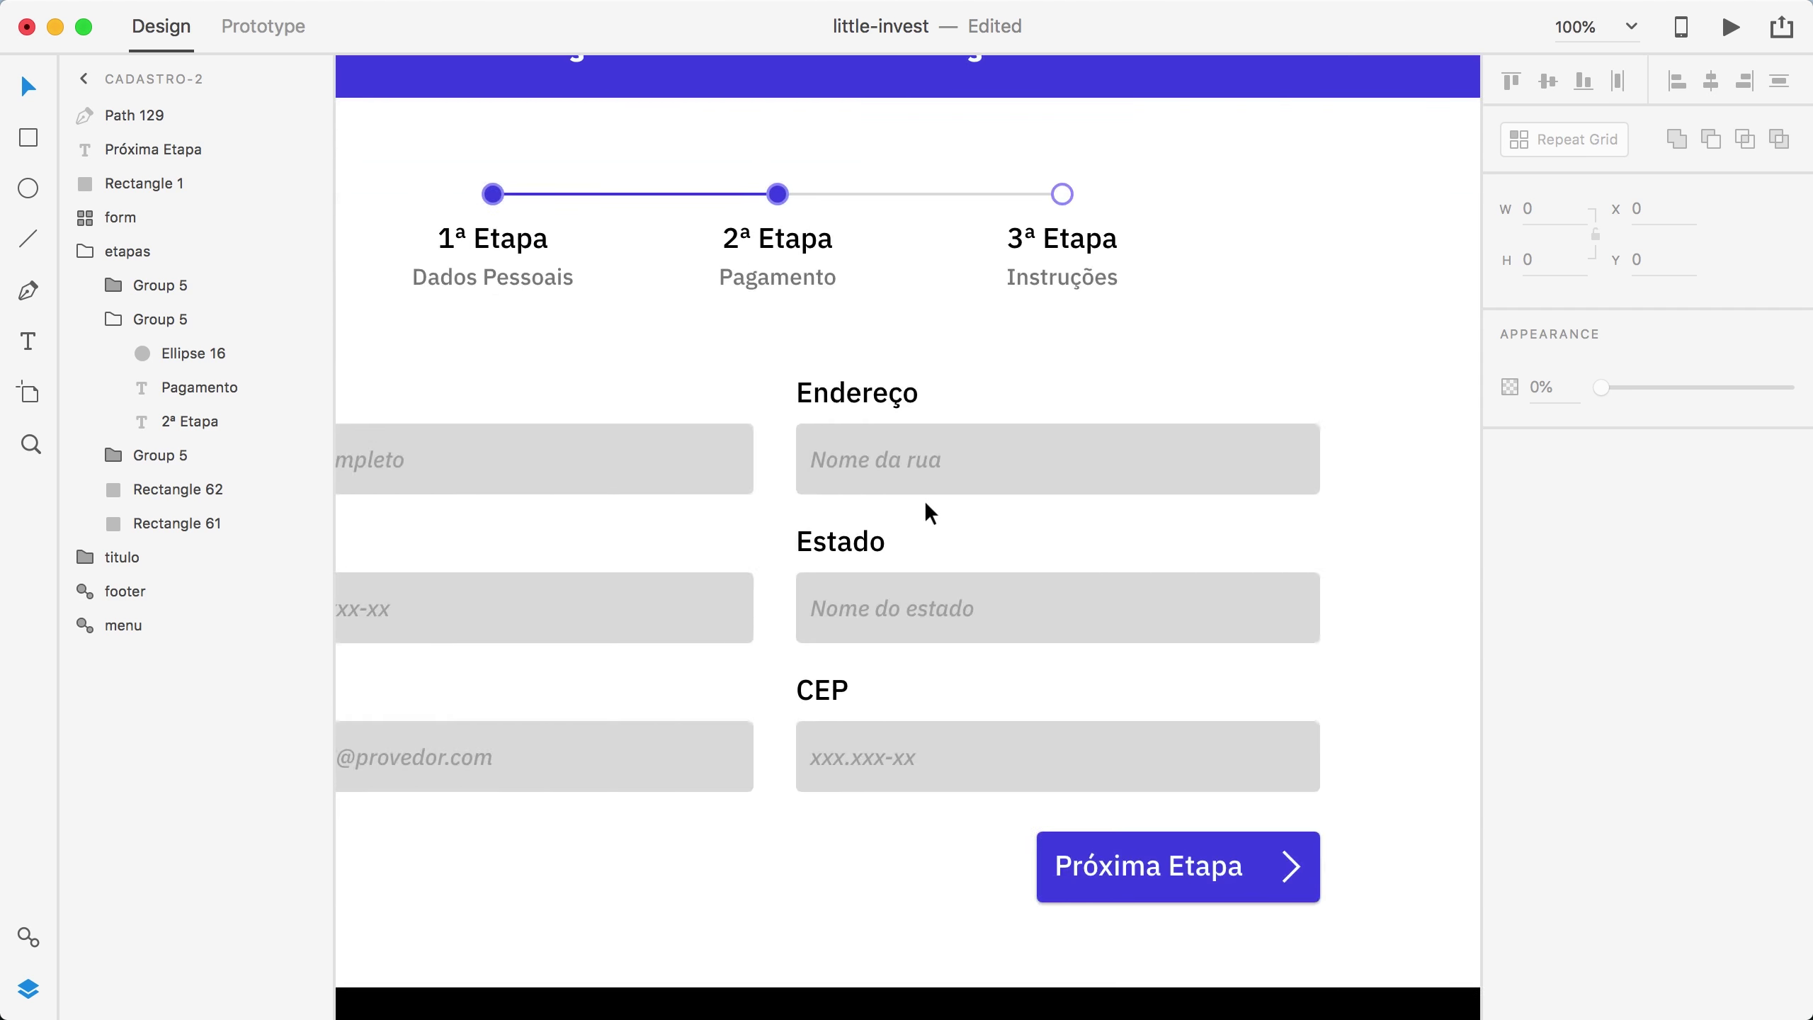
scroll(926, 507, down, 2)
click(939, 490)
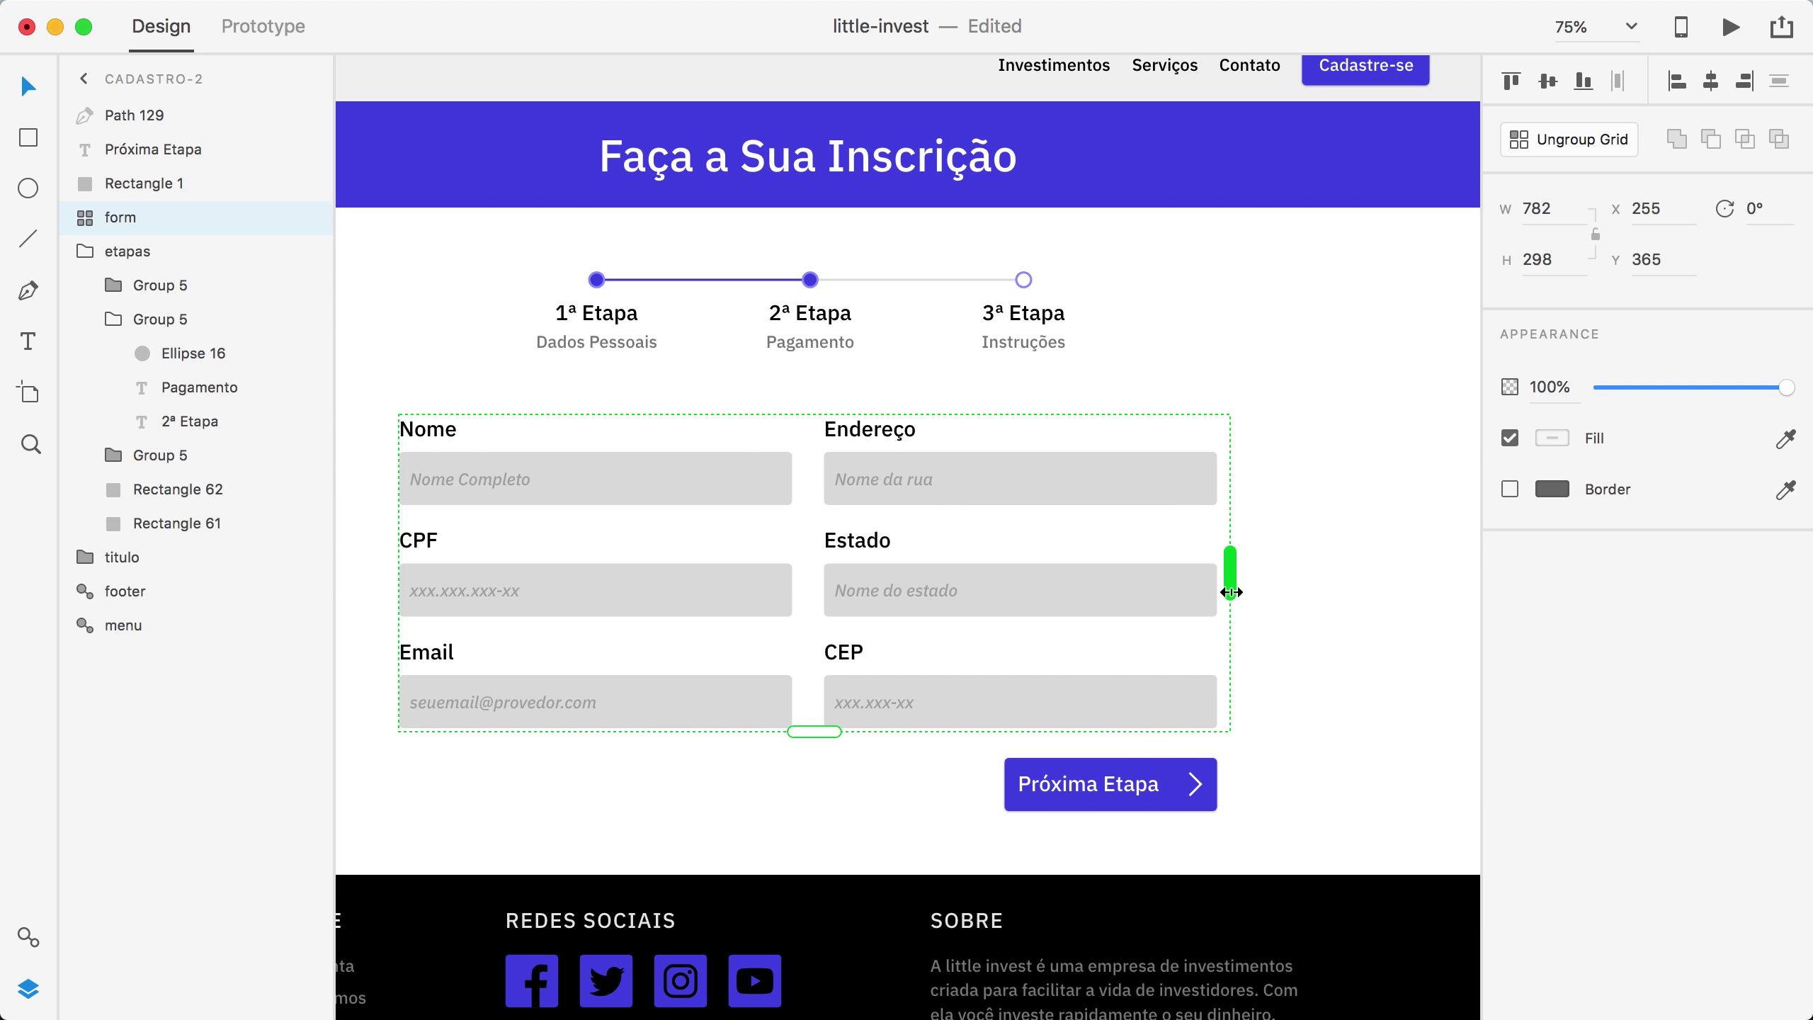
drag(1231, 592, 792, 595)
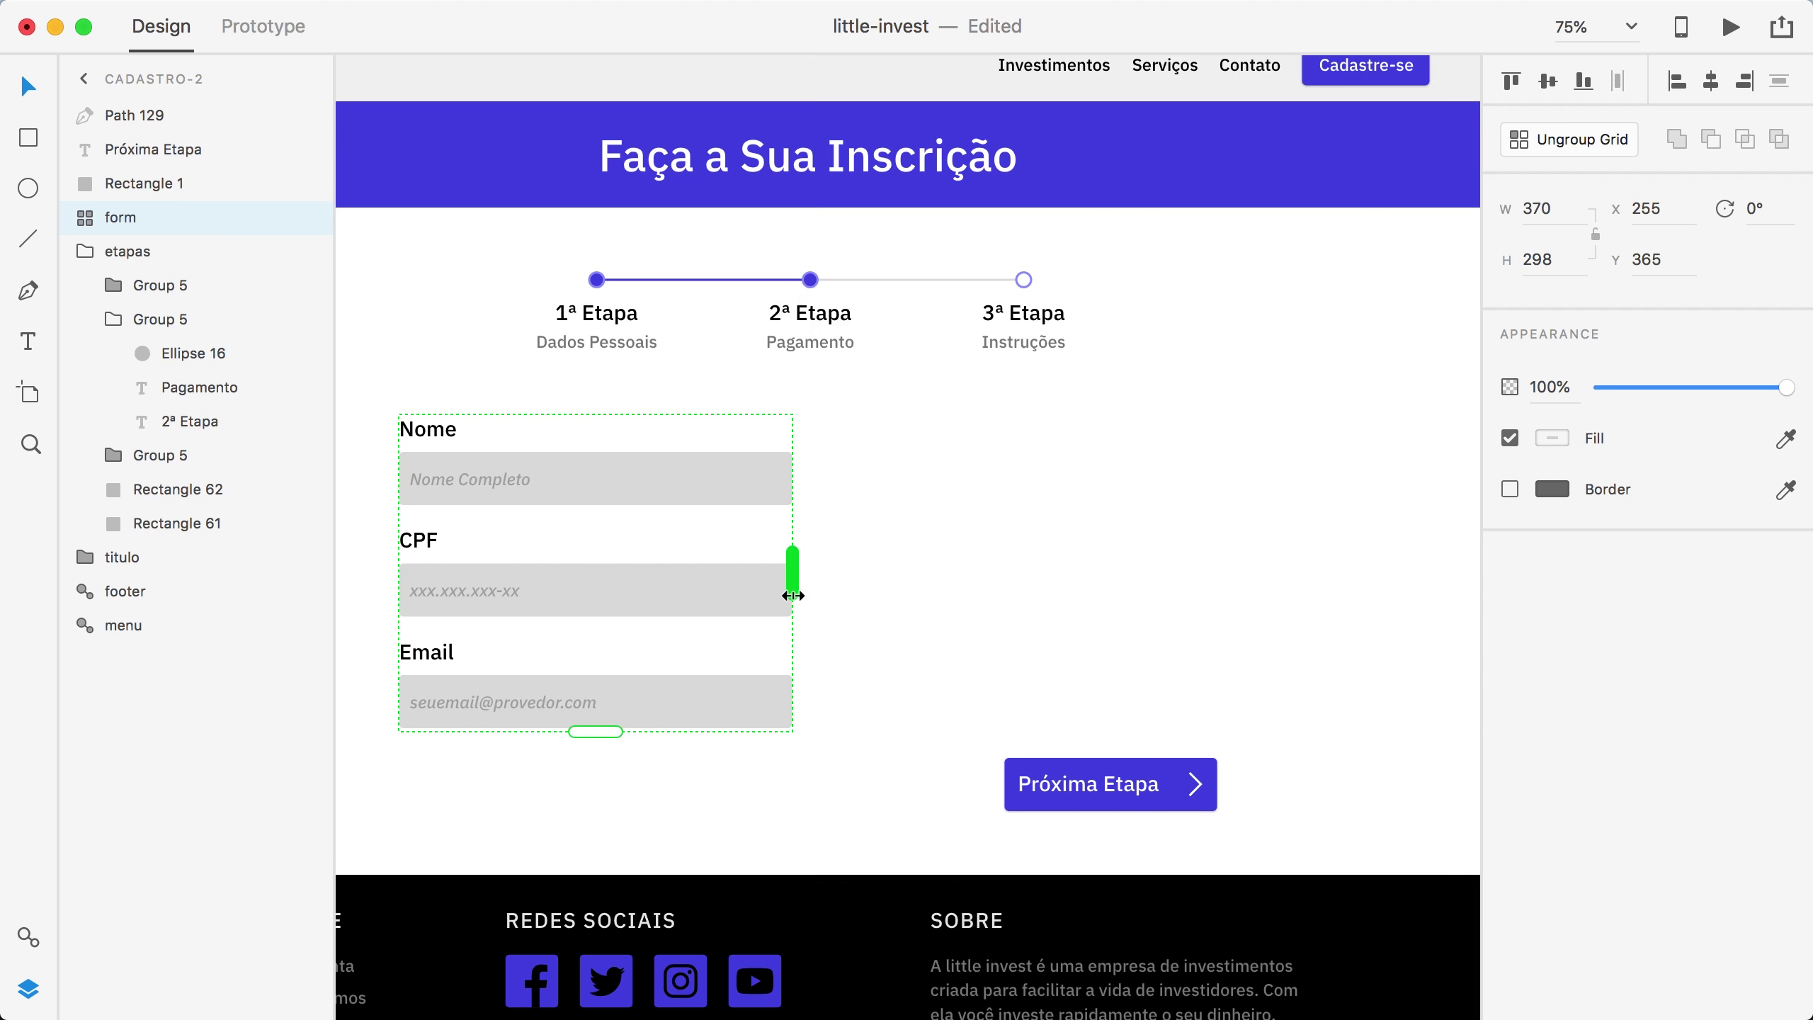
Step: Move the single-column form to X 455, centred horizontally on the page
click(882, 599)
click(418, 439)
mouse_move(421, 447)
mouse_down()
mouse_move(643, 451)
mouse_move(628, 457)
mouse_up()
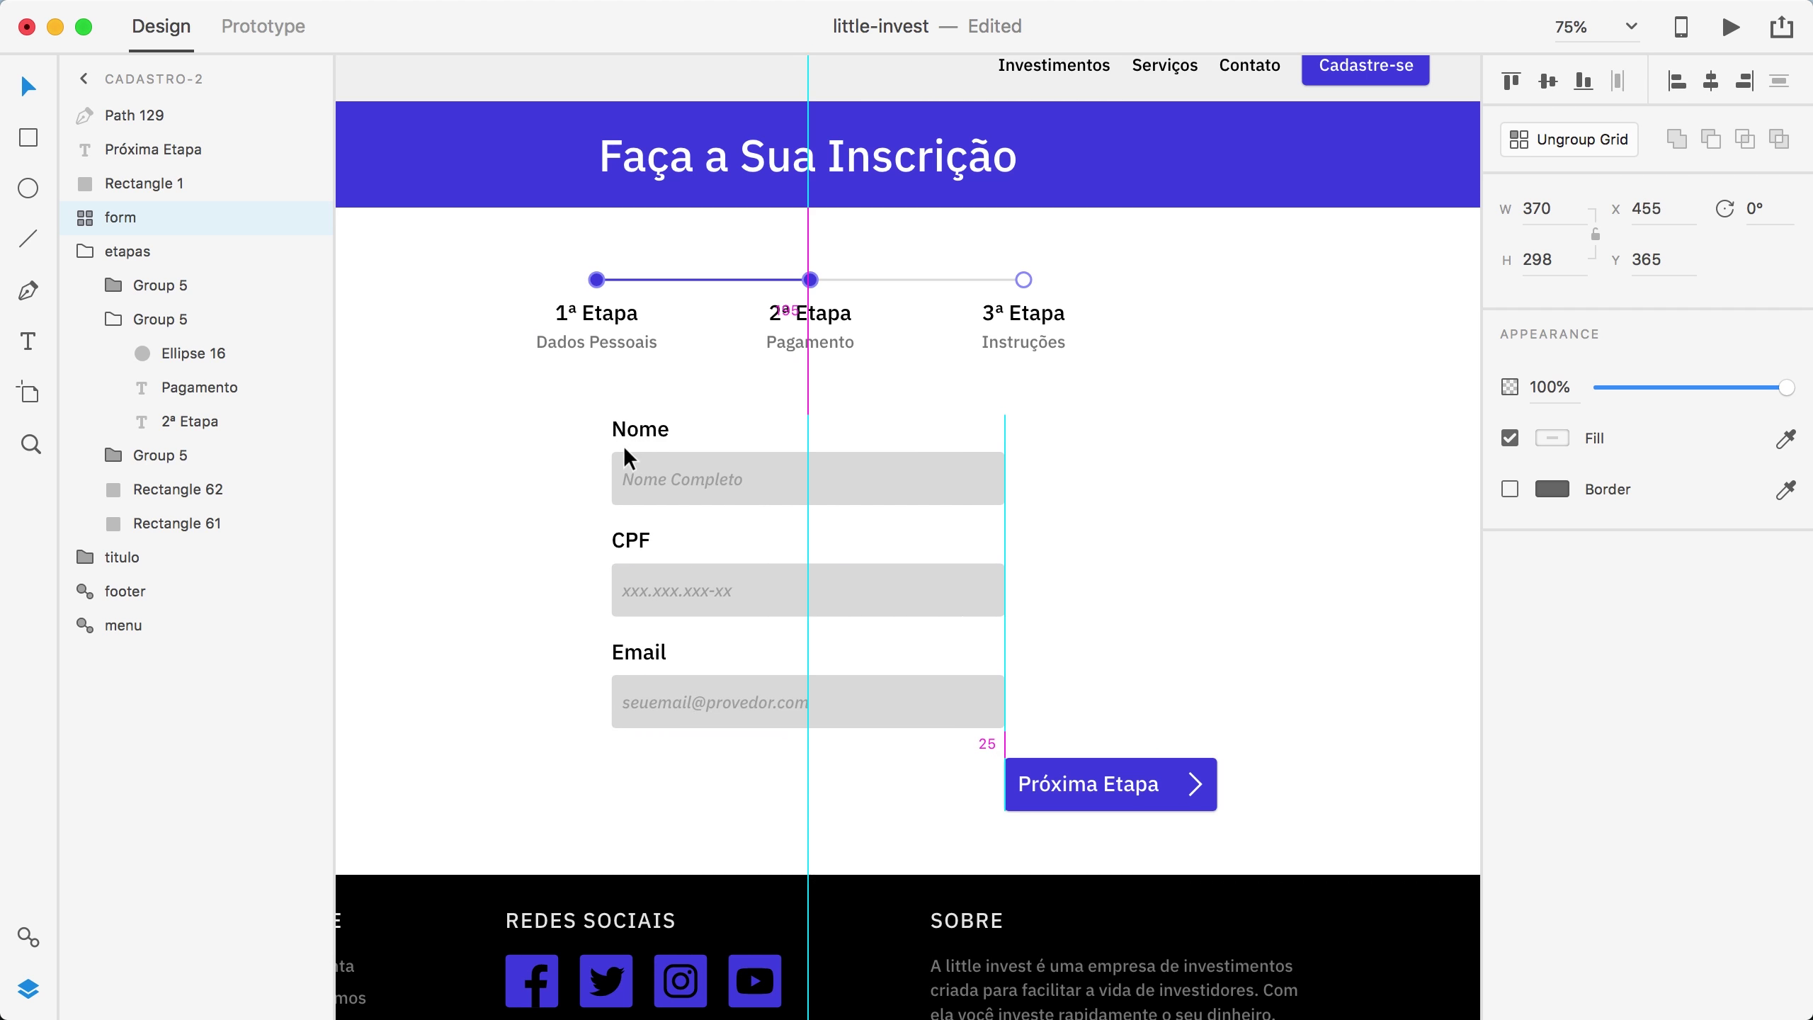
Step: Replace the "Próxima Etapa" button text with "Realizar Pagamento"
click(1267, 741)
click(1161, 785)
double_click(1135, 783)
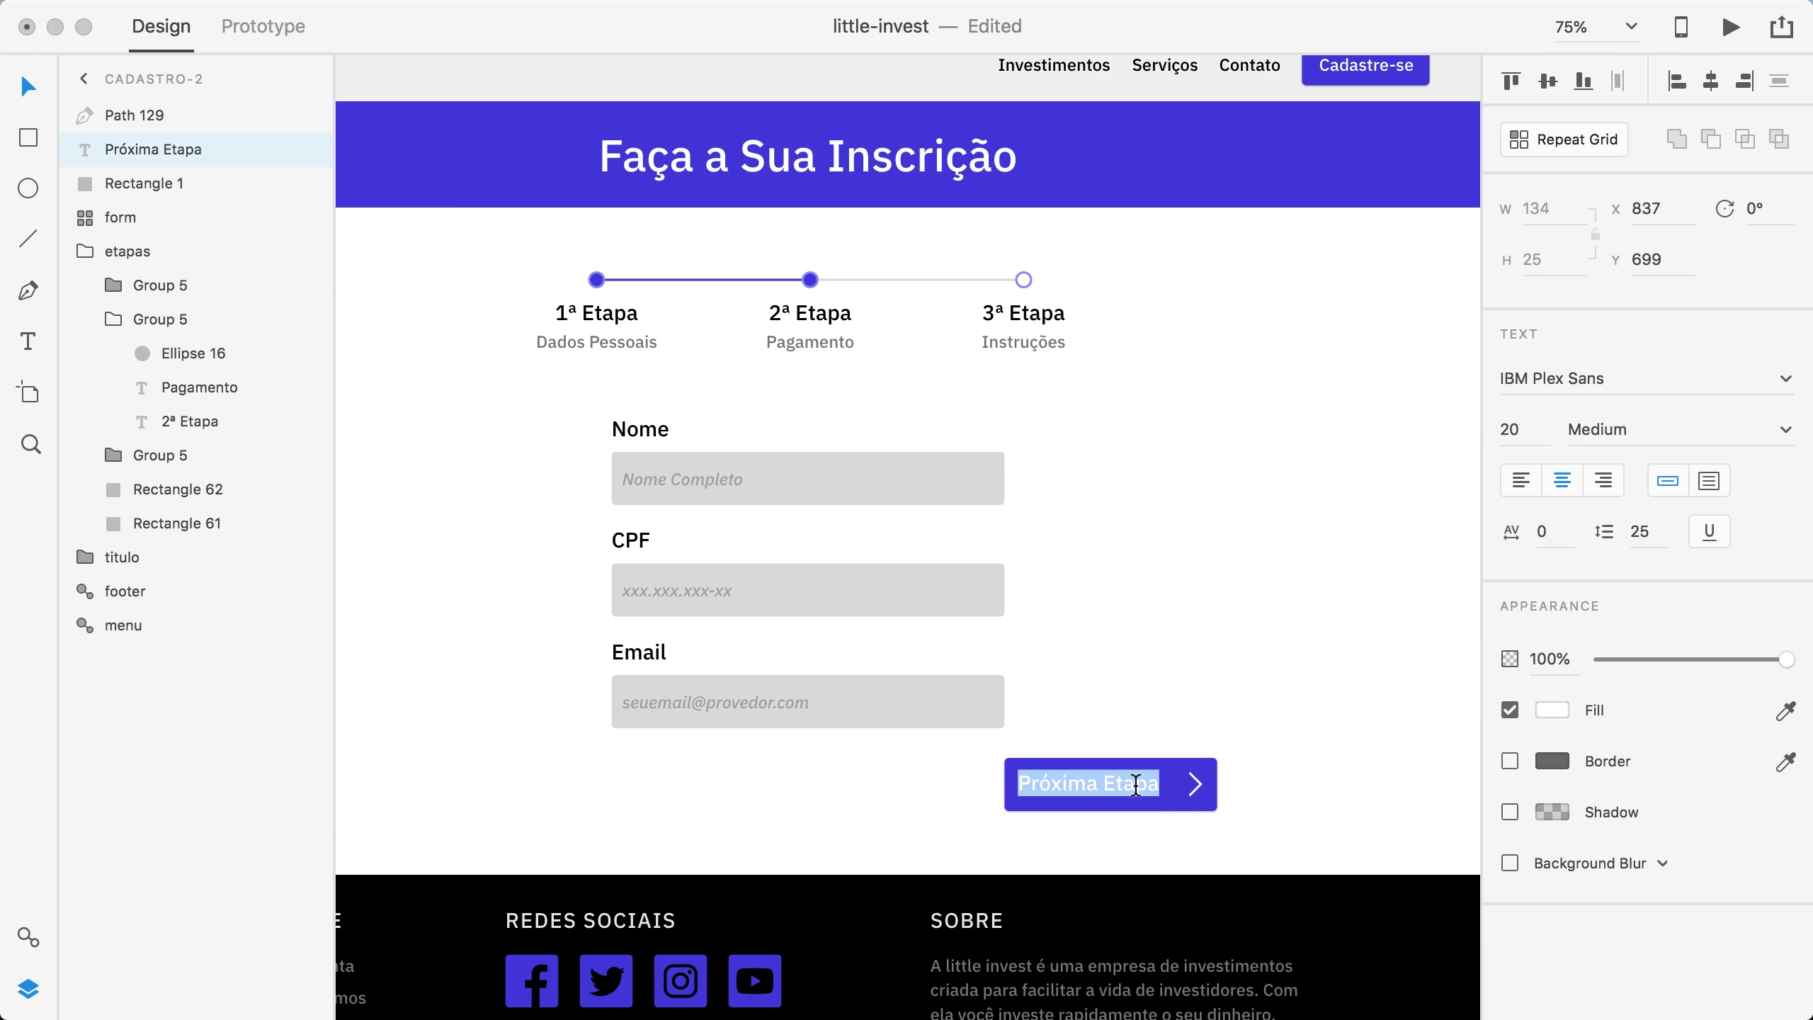
text(Reali)
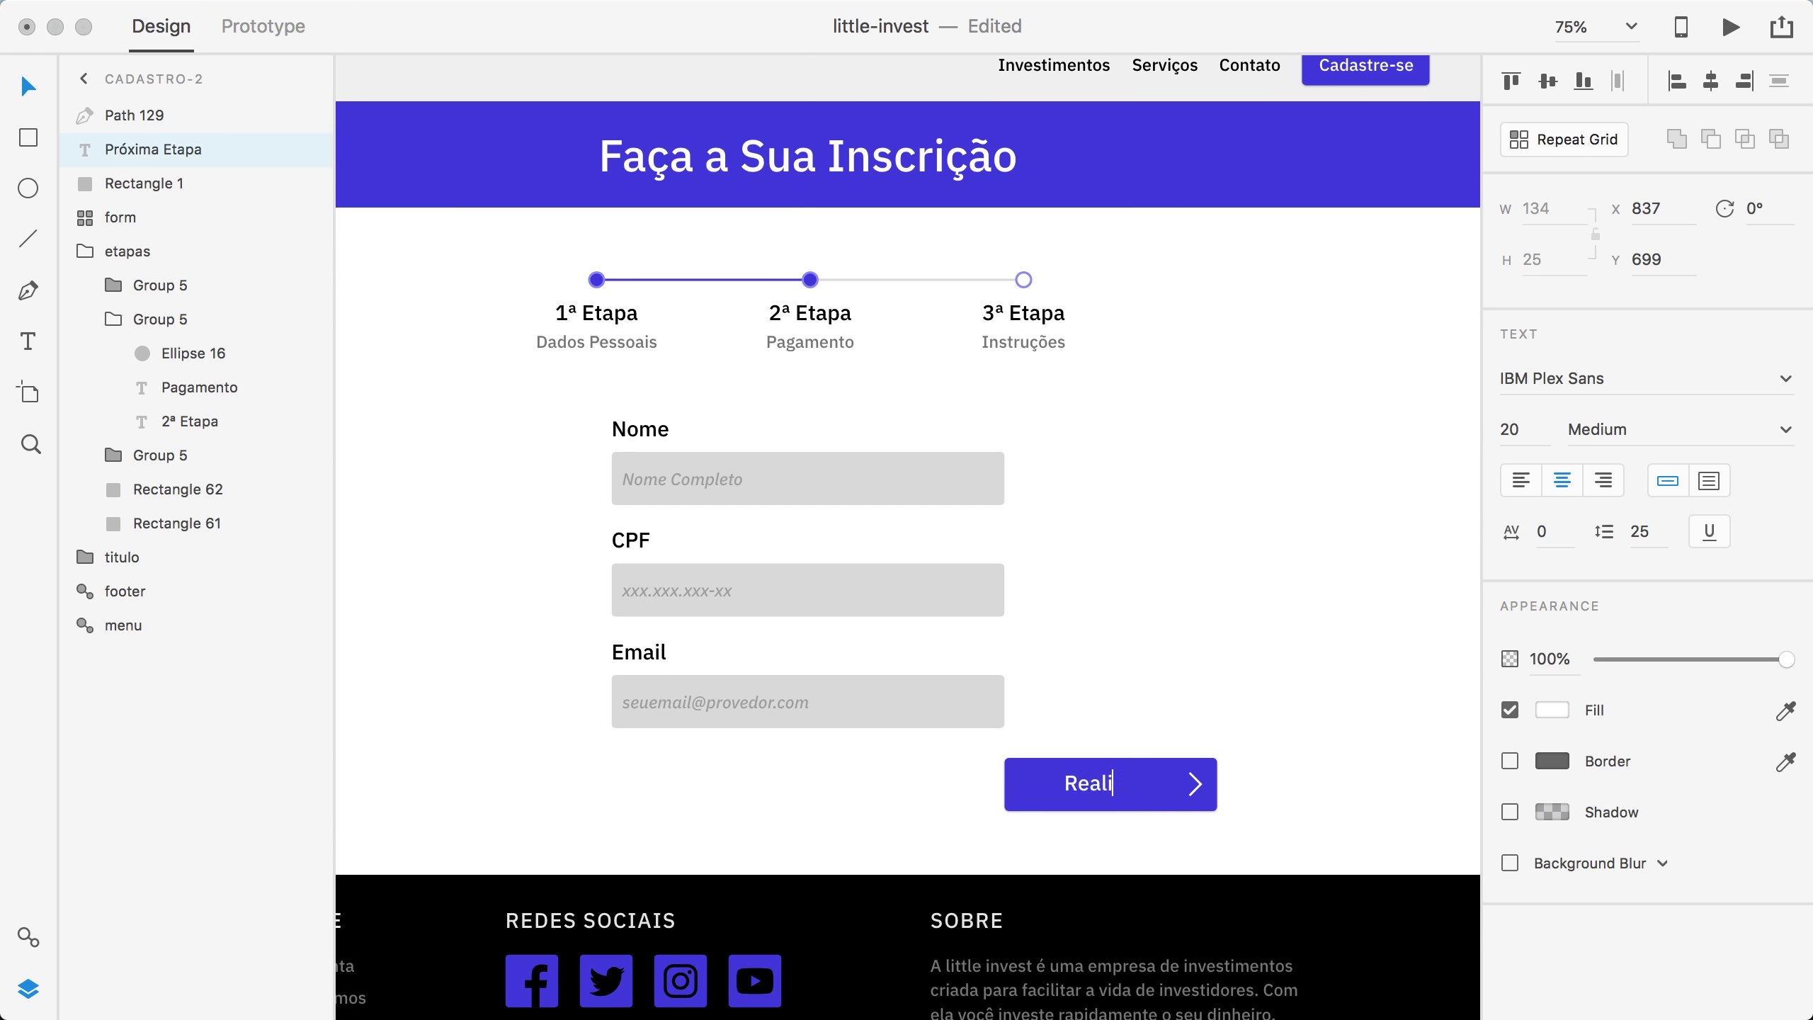
text(zar Pagamento)
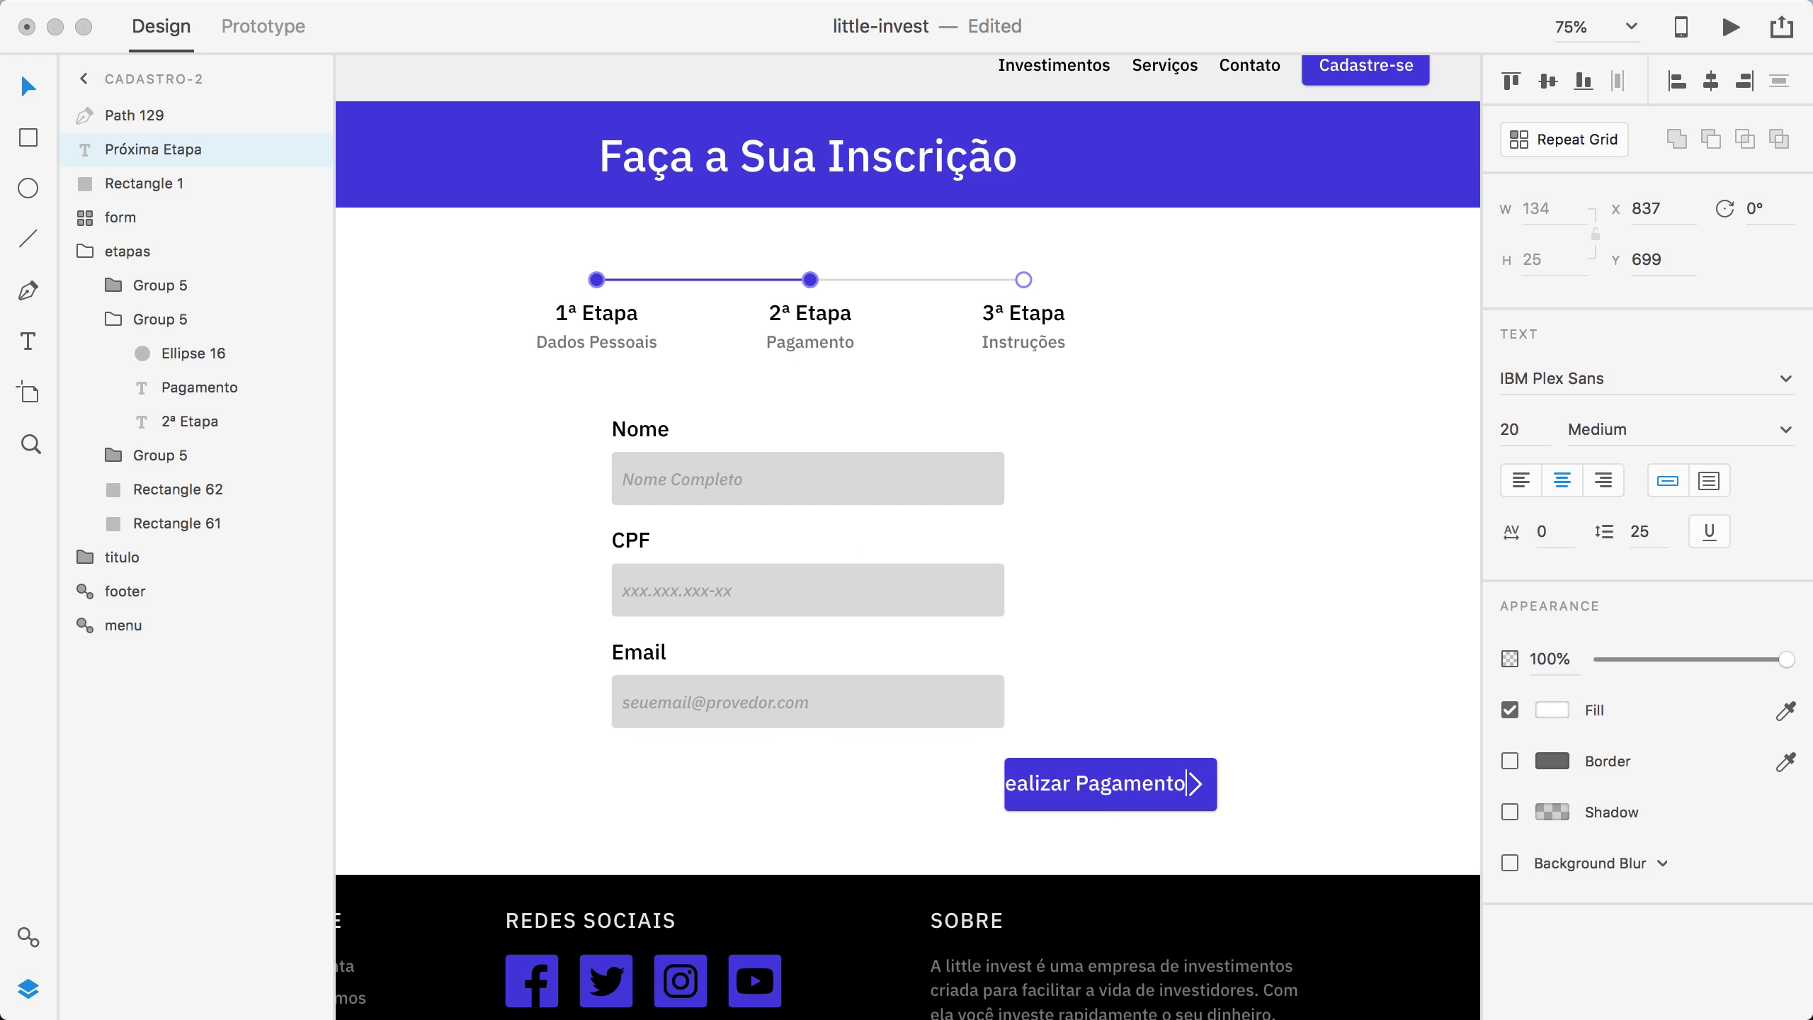
triple_click(1146, 787)
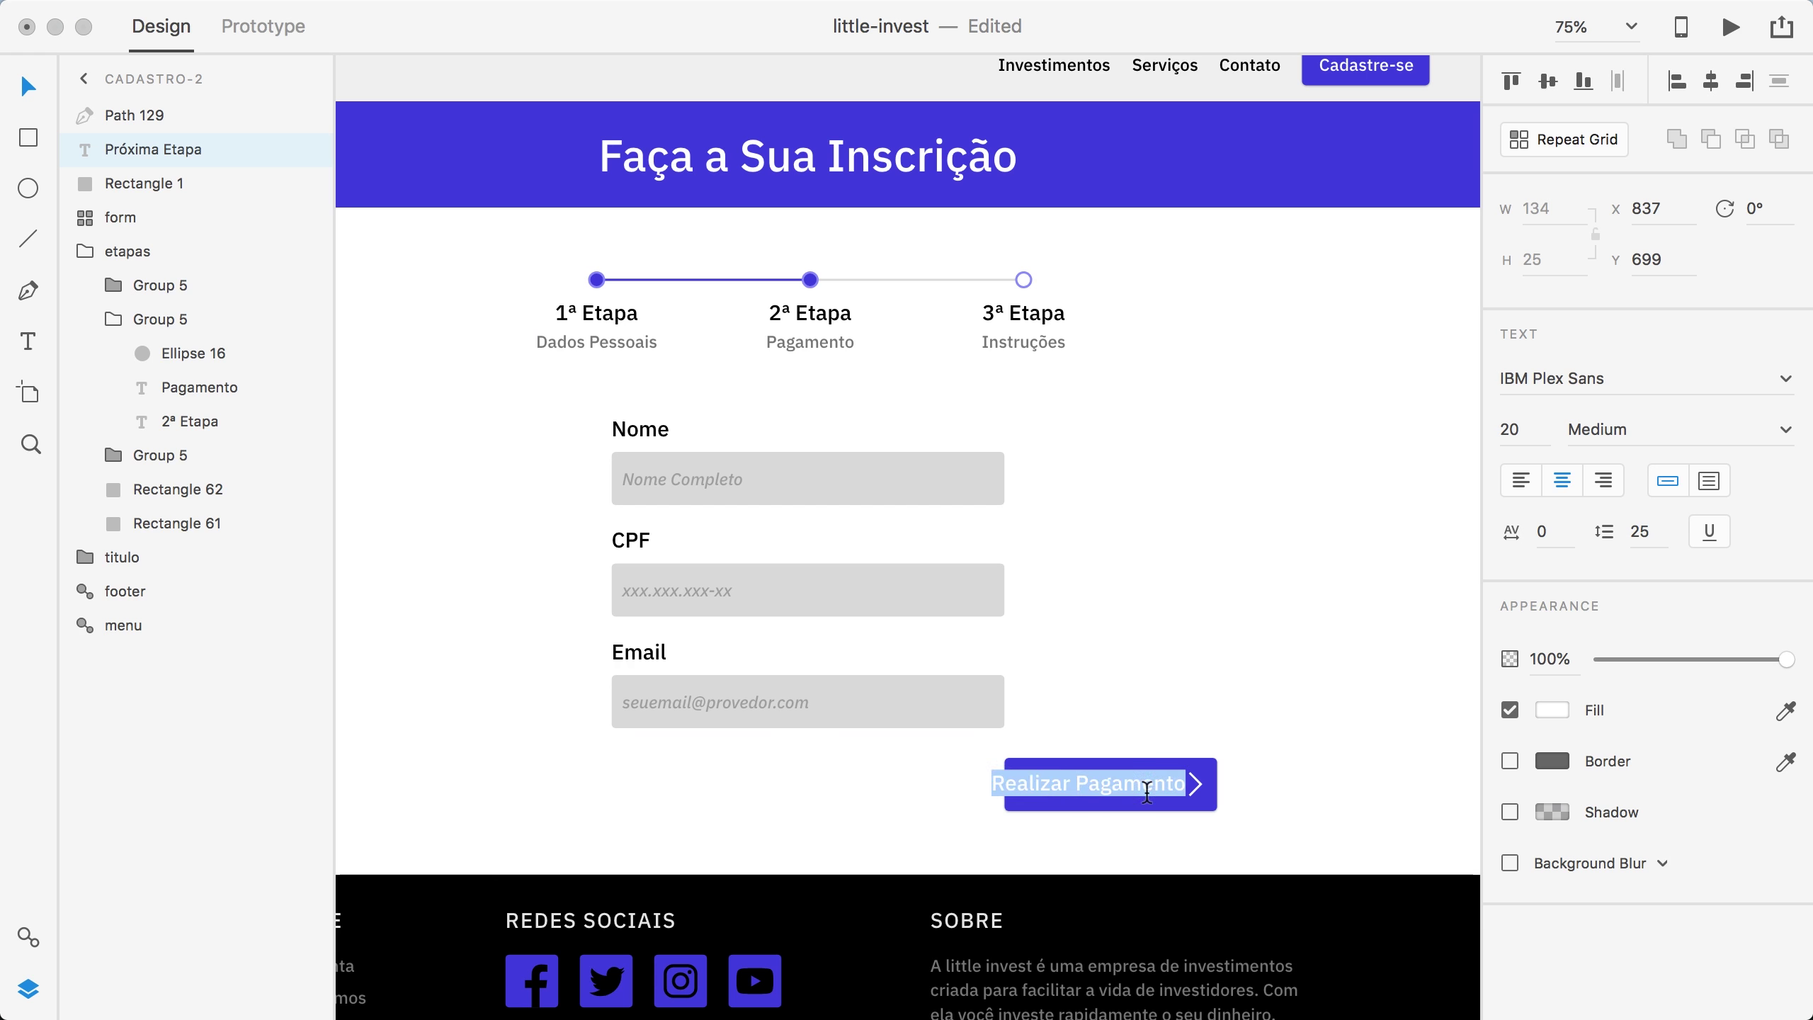
click(1221, 795)
Step: Delete the arrow from the button and shift the "Realizar Pagamento" label to the middle of its background
click(1195, 785)
key(Delete)
drag(1160, 793, 1183, 794)
click(1246, 825)
click(1187, 783)
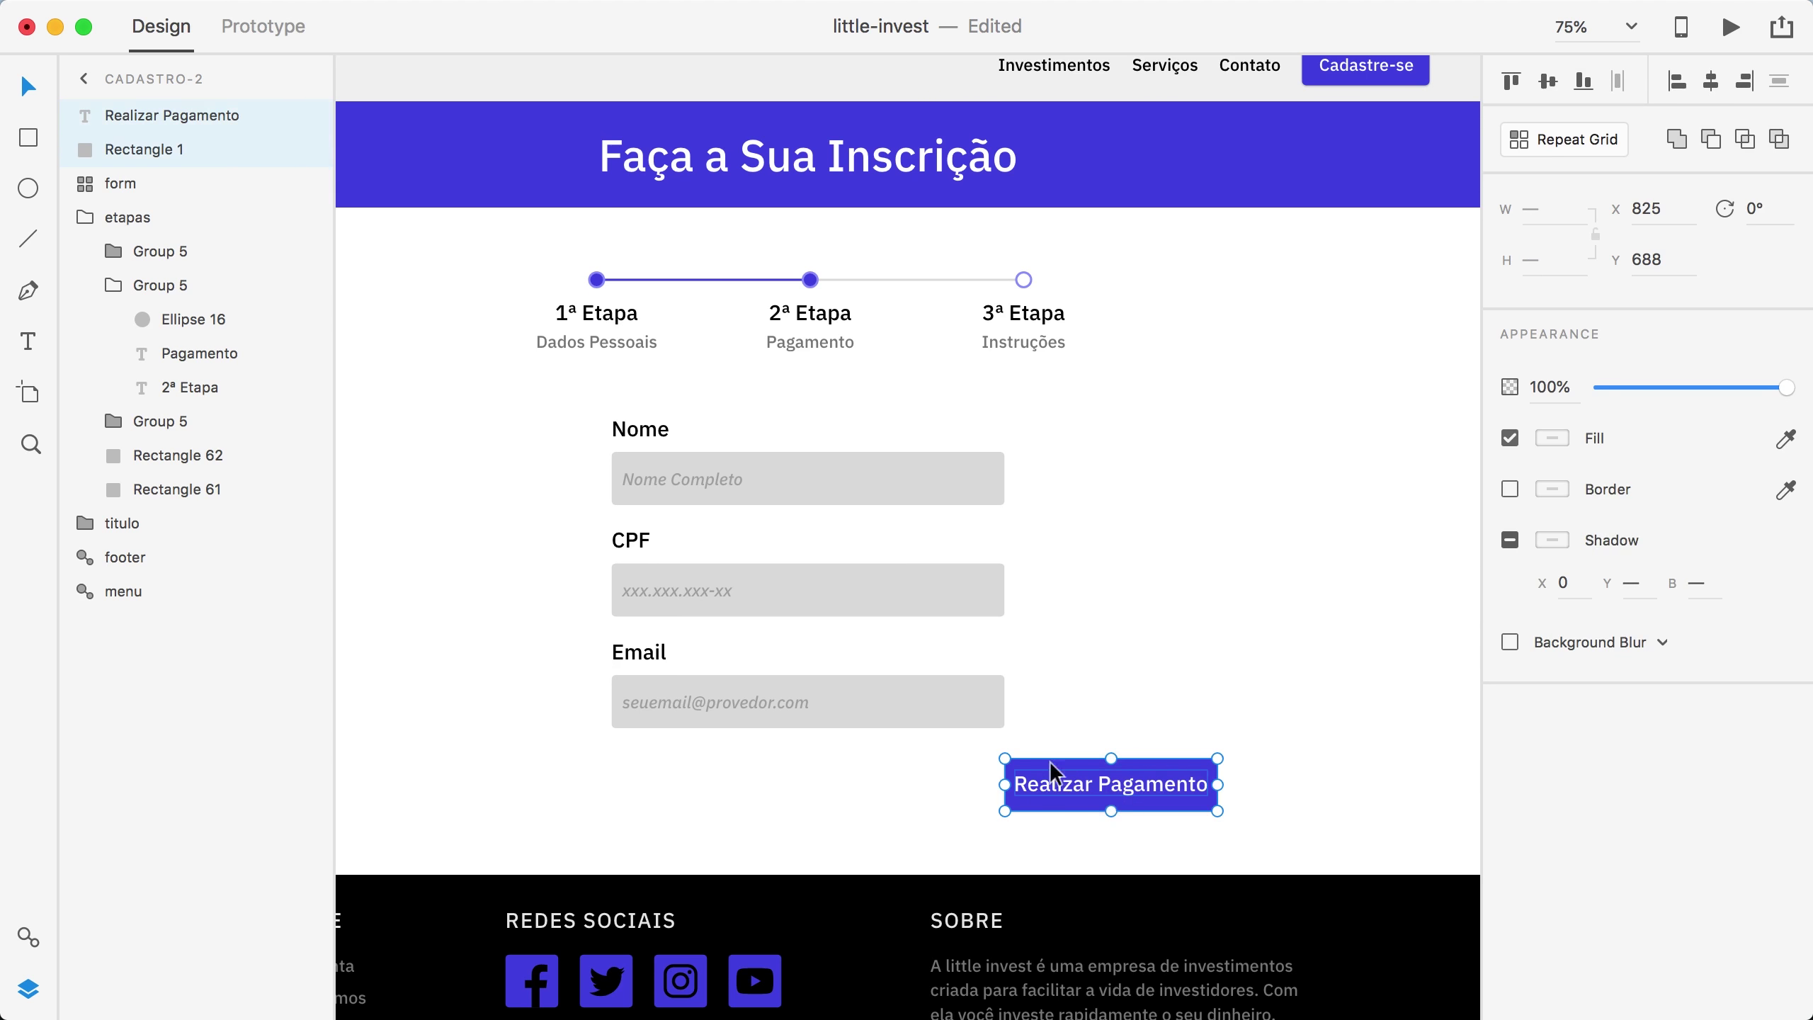
Step: Widen the button's background rectangle to 216
click(1213, 822)
click(1213, 803)
drag(1222, 786, 1234, 784)
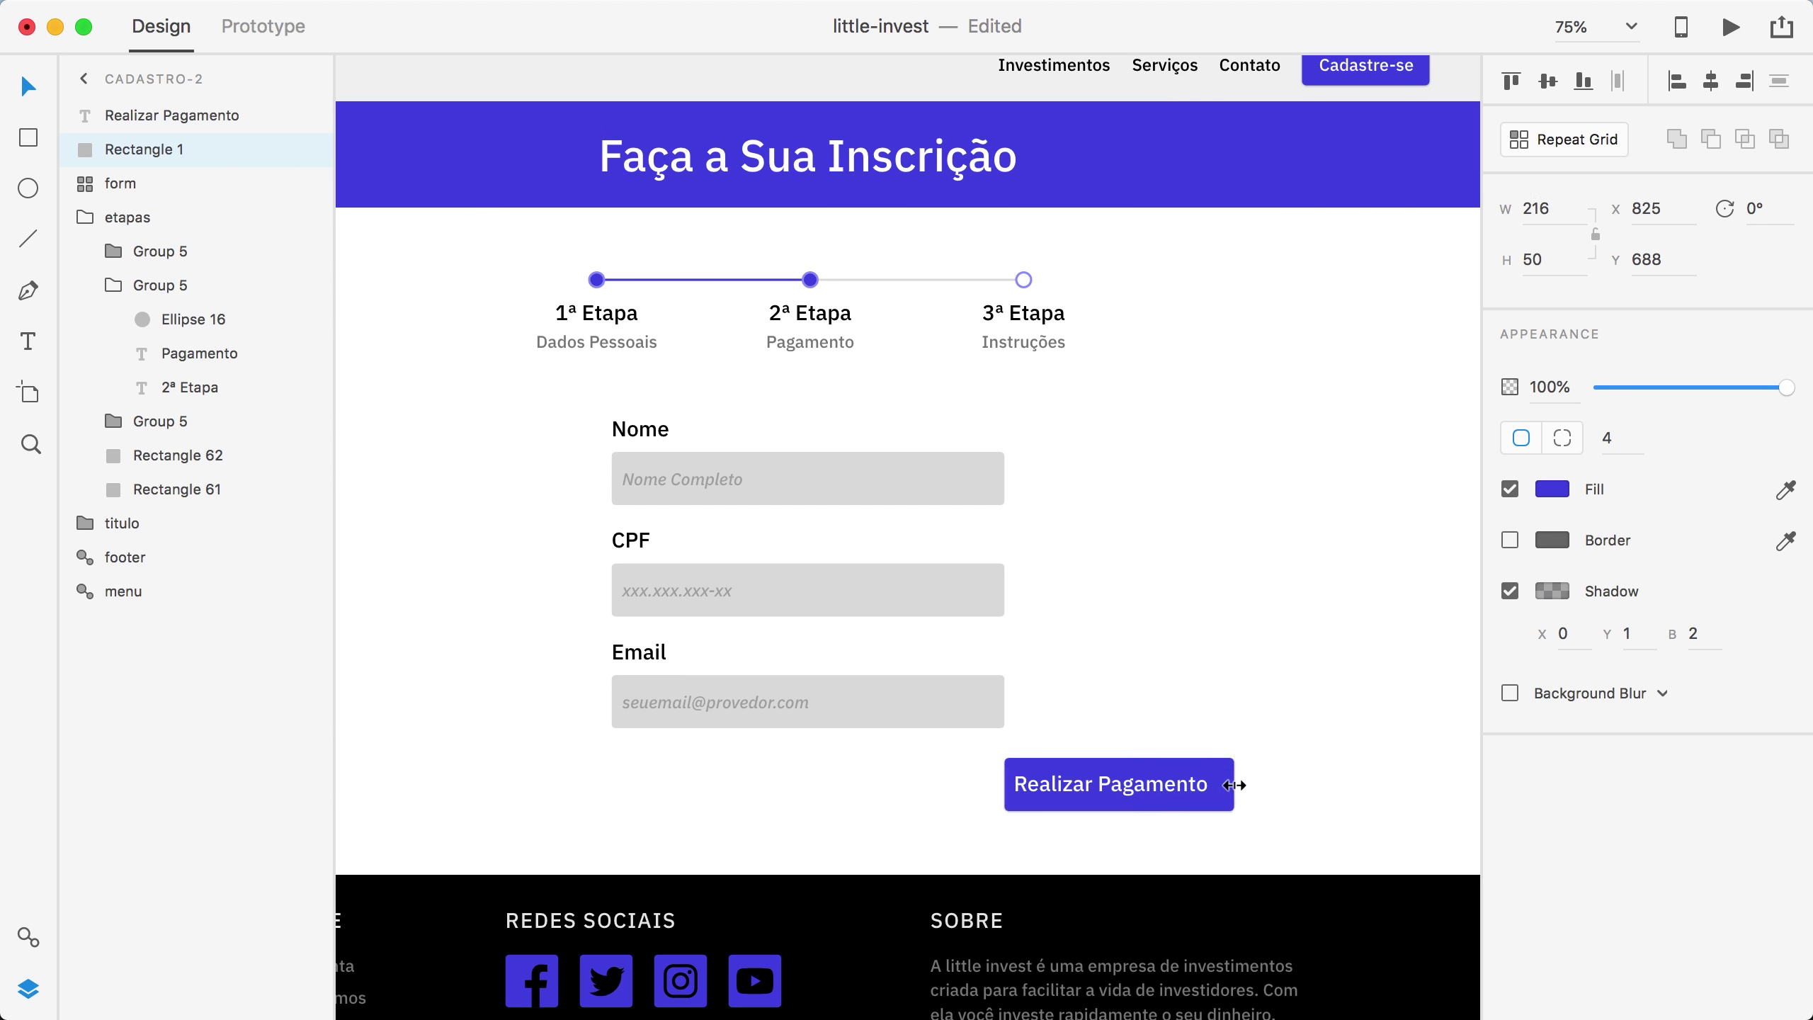
Step: Centre the "Realizar Pagamento" label within the widened button background, nudging it up slightly
click(1169, 790)
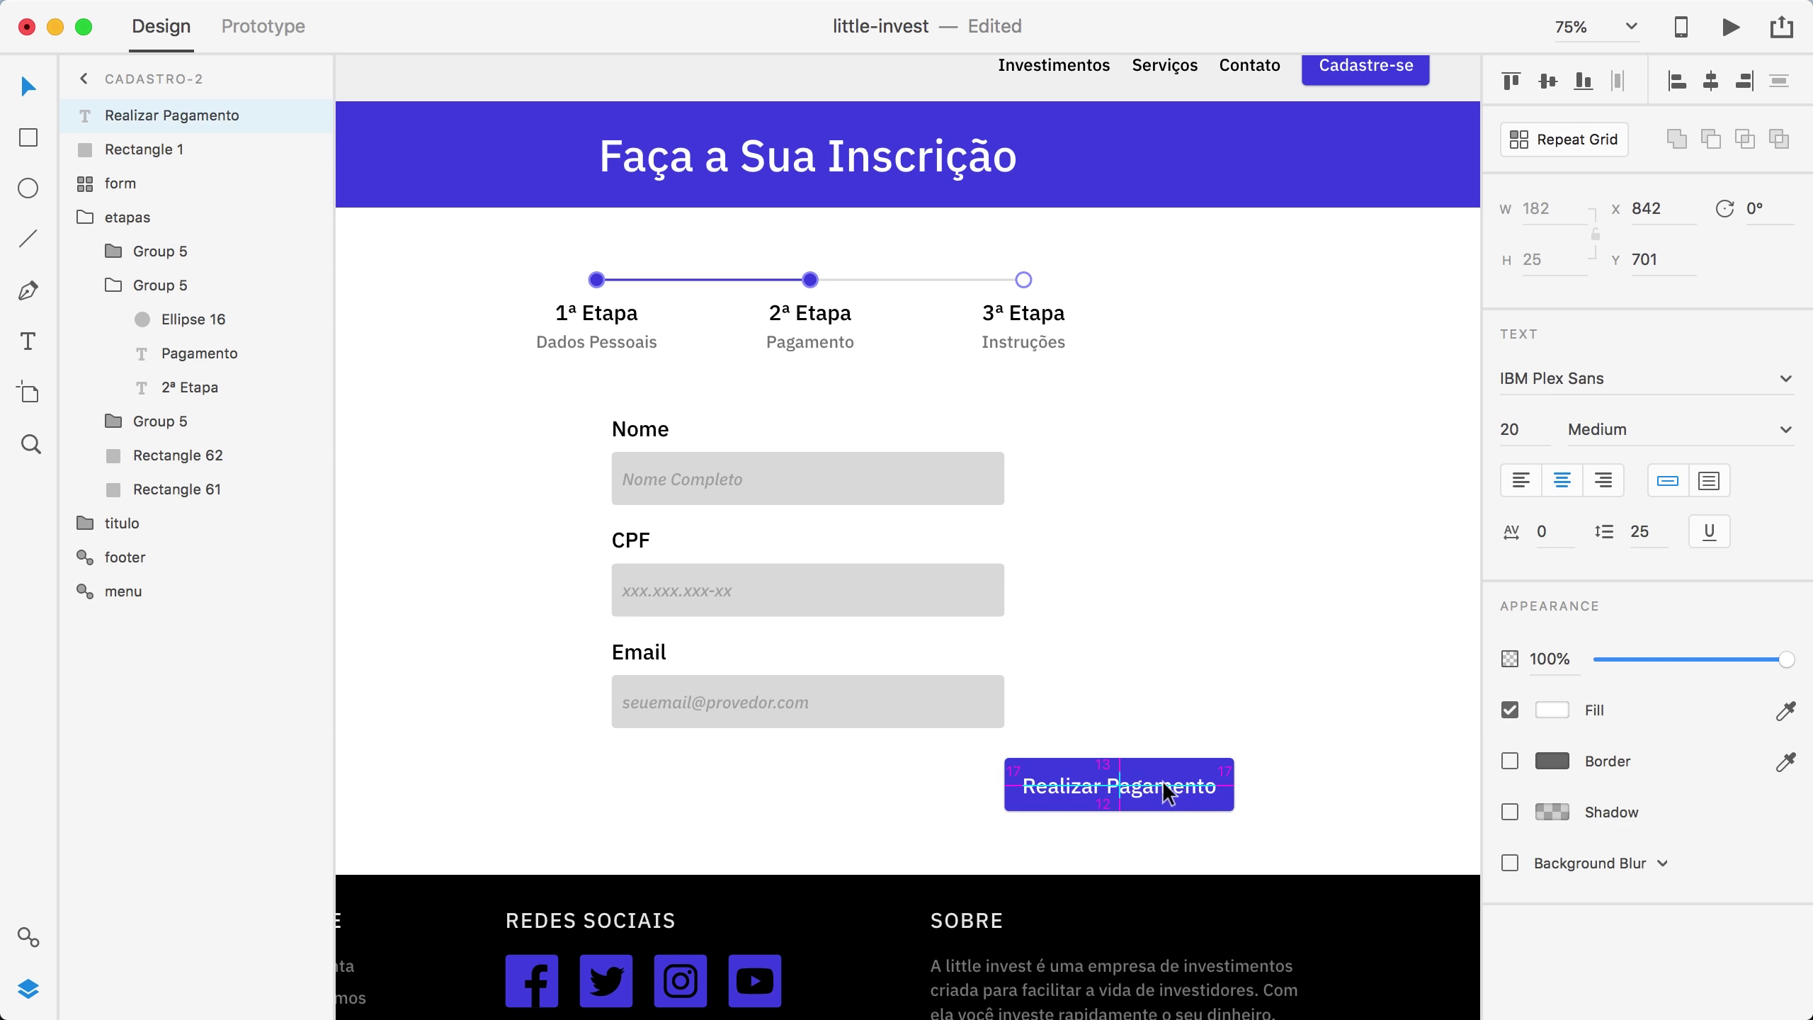
click(1214, 819)
click(1152, 791)
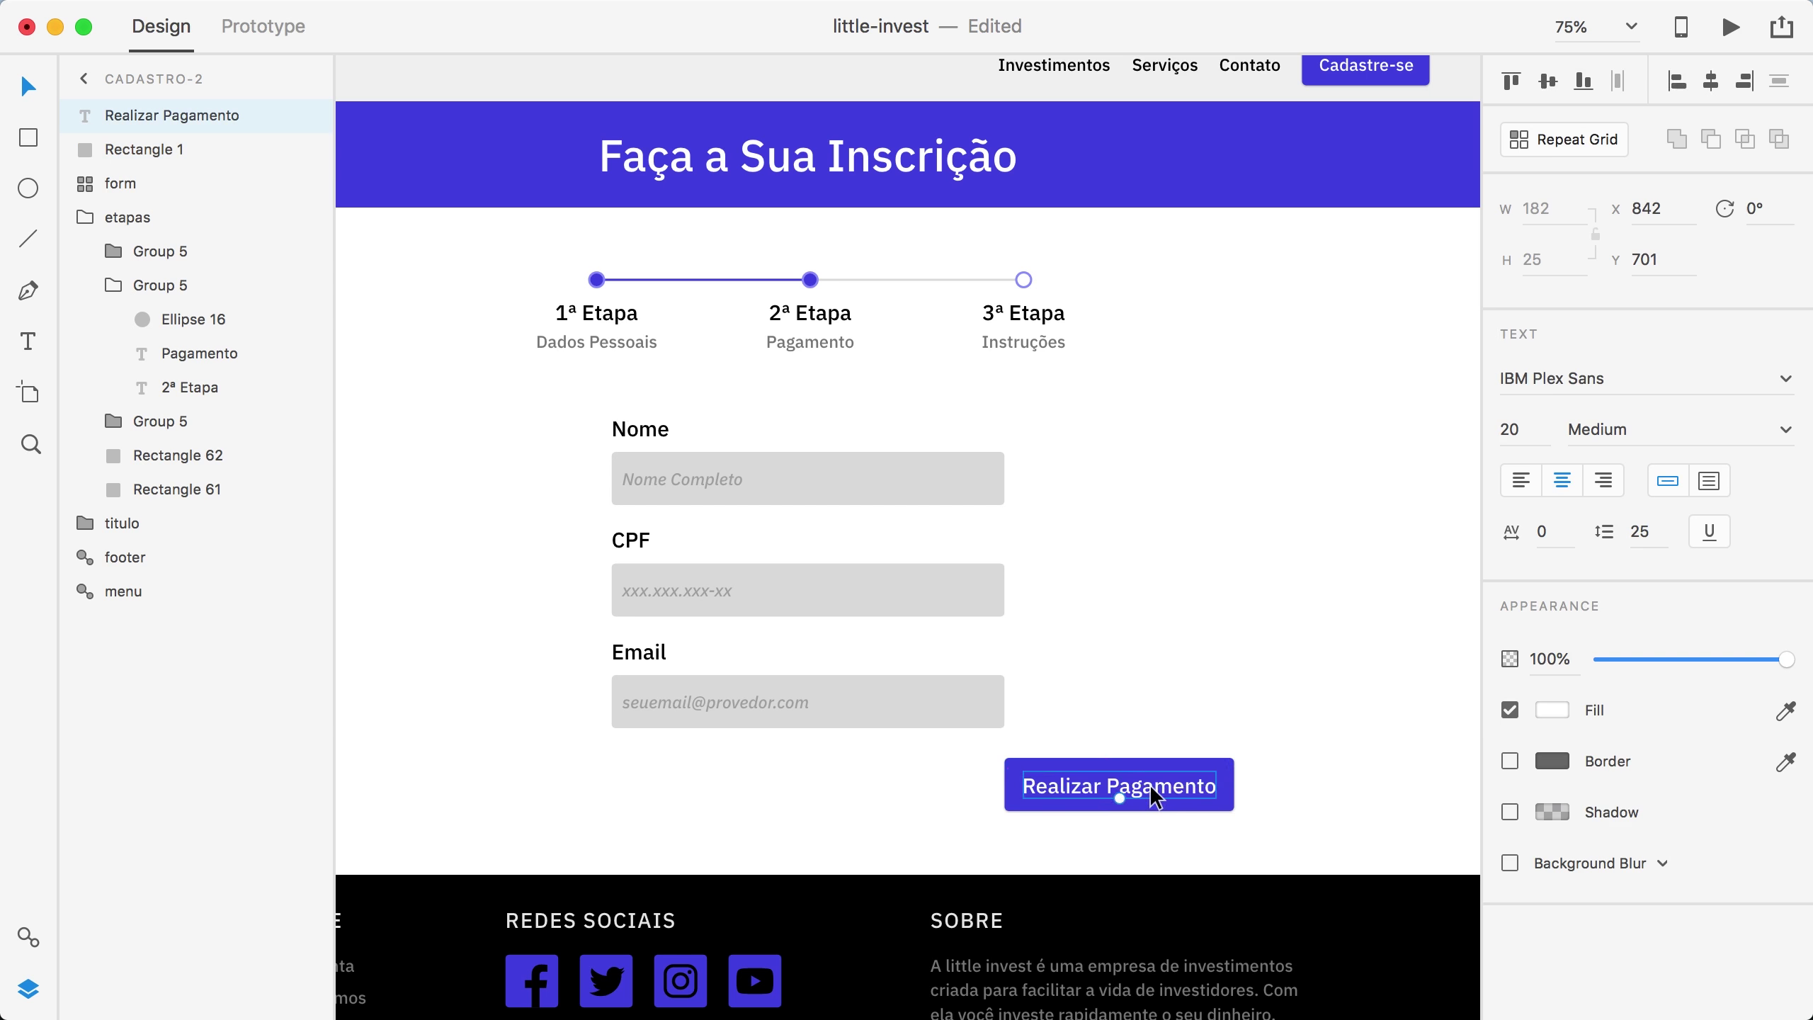
key(Up)
key(Up)
Step: Move the "Realizar Pagamento" button with its label so it is centred beneath the form fields
drag(1275, 821, 852, 784)
key(space)
drag(711, 823, 865, 600)
scroll(1221, 587, right, 1)
click(1221, 587)
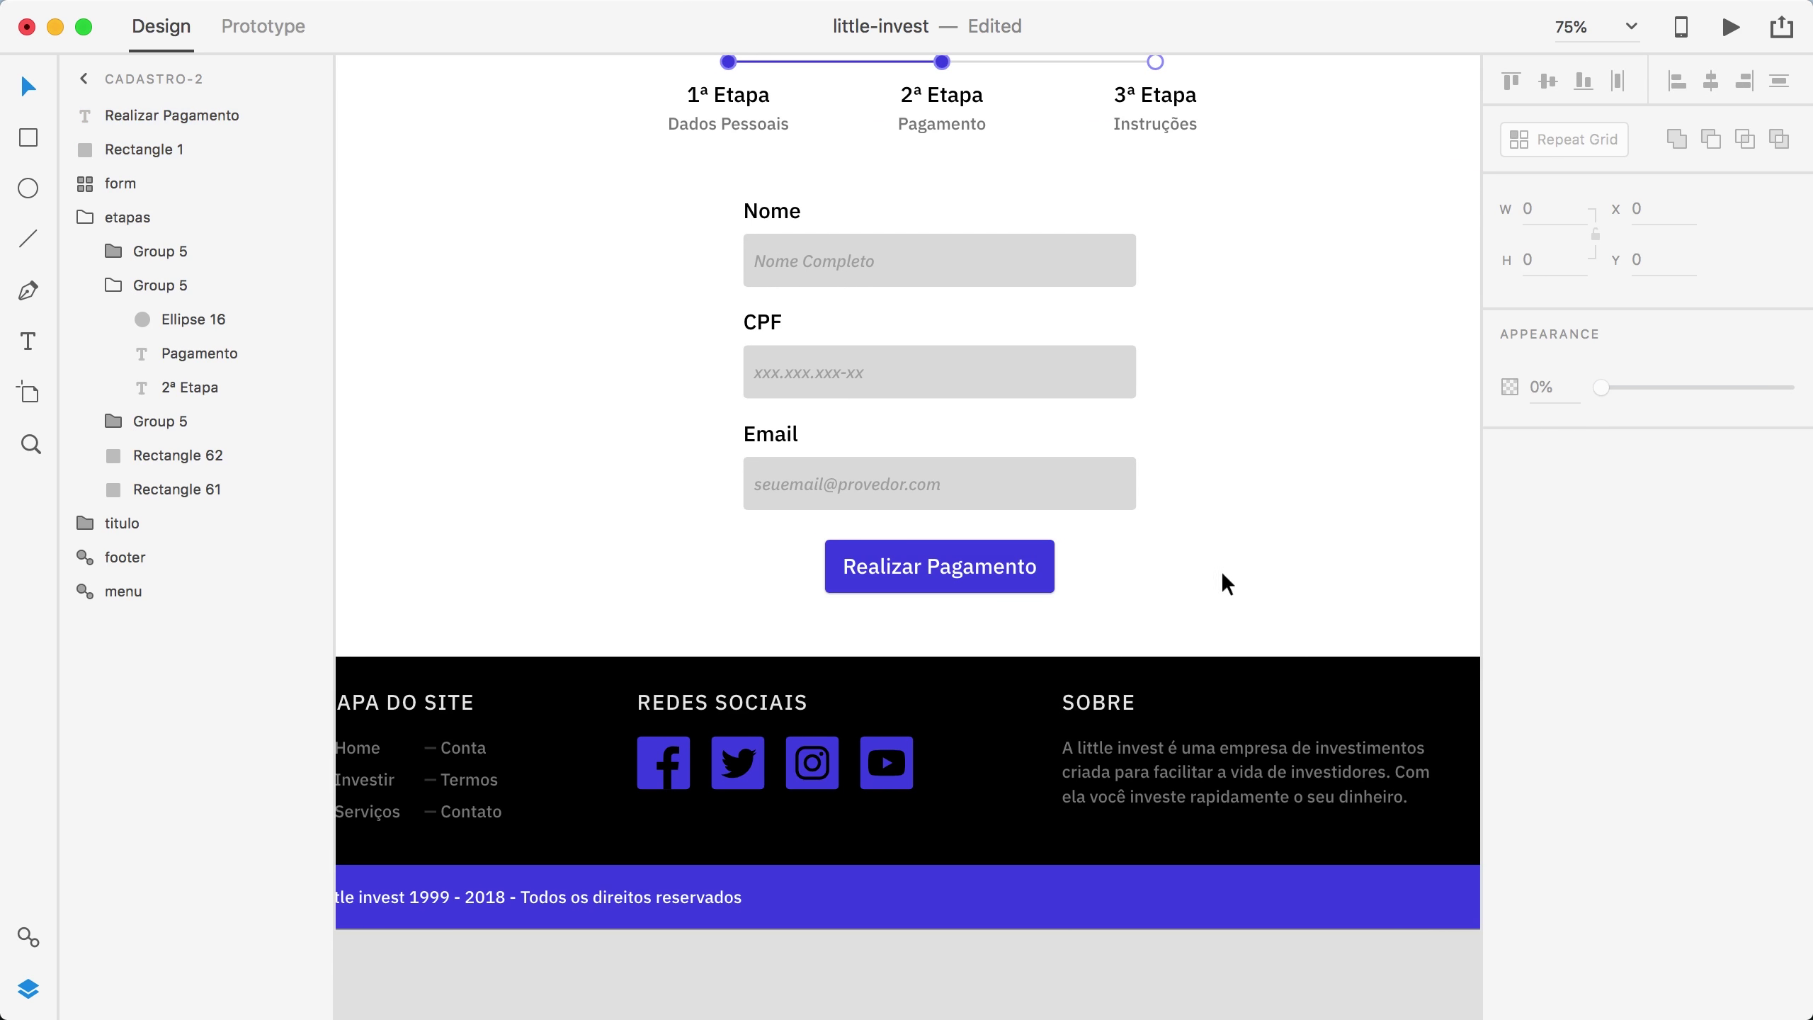
Step: Change the first form field's label to "Nome no cartão" and its placeholder to "Como escrito no cartão"
scroll(878, 373, up, 3)
click(725, 332)
double_click(725, 332)
double_click(741, 328)
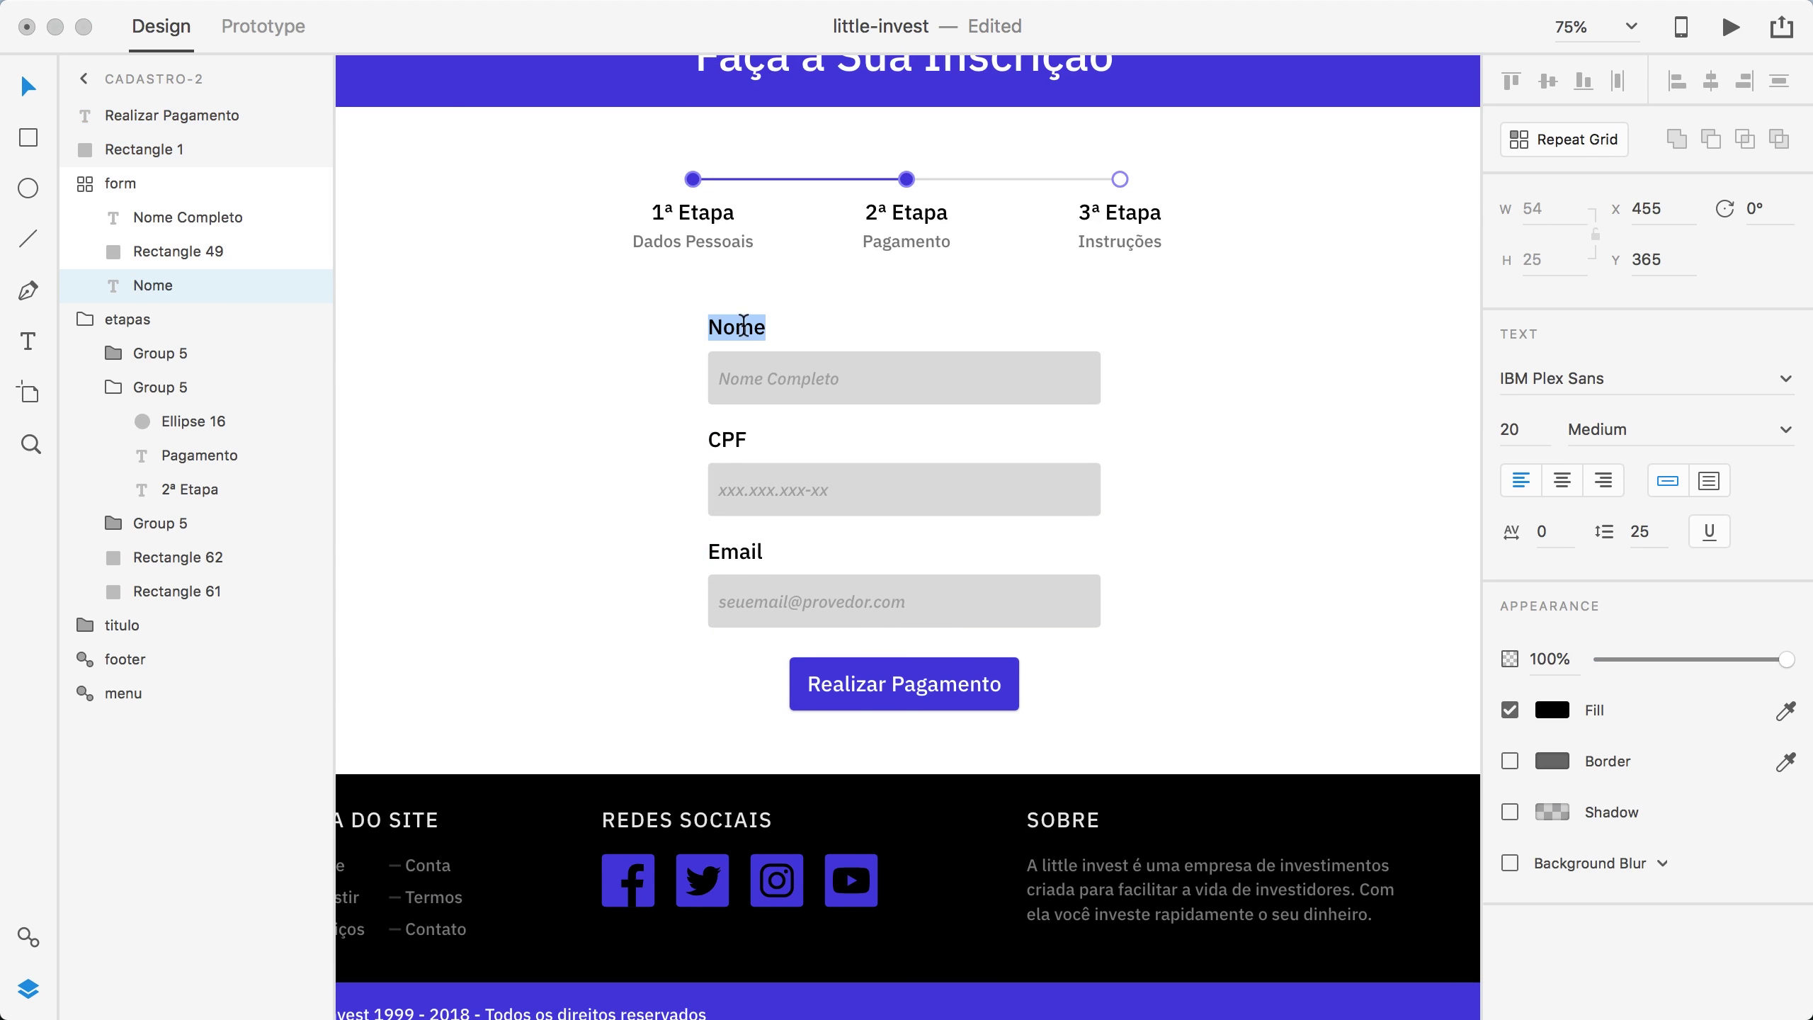
key(Right)
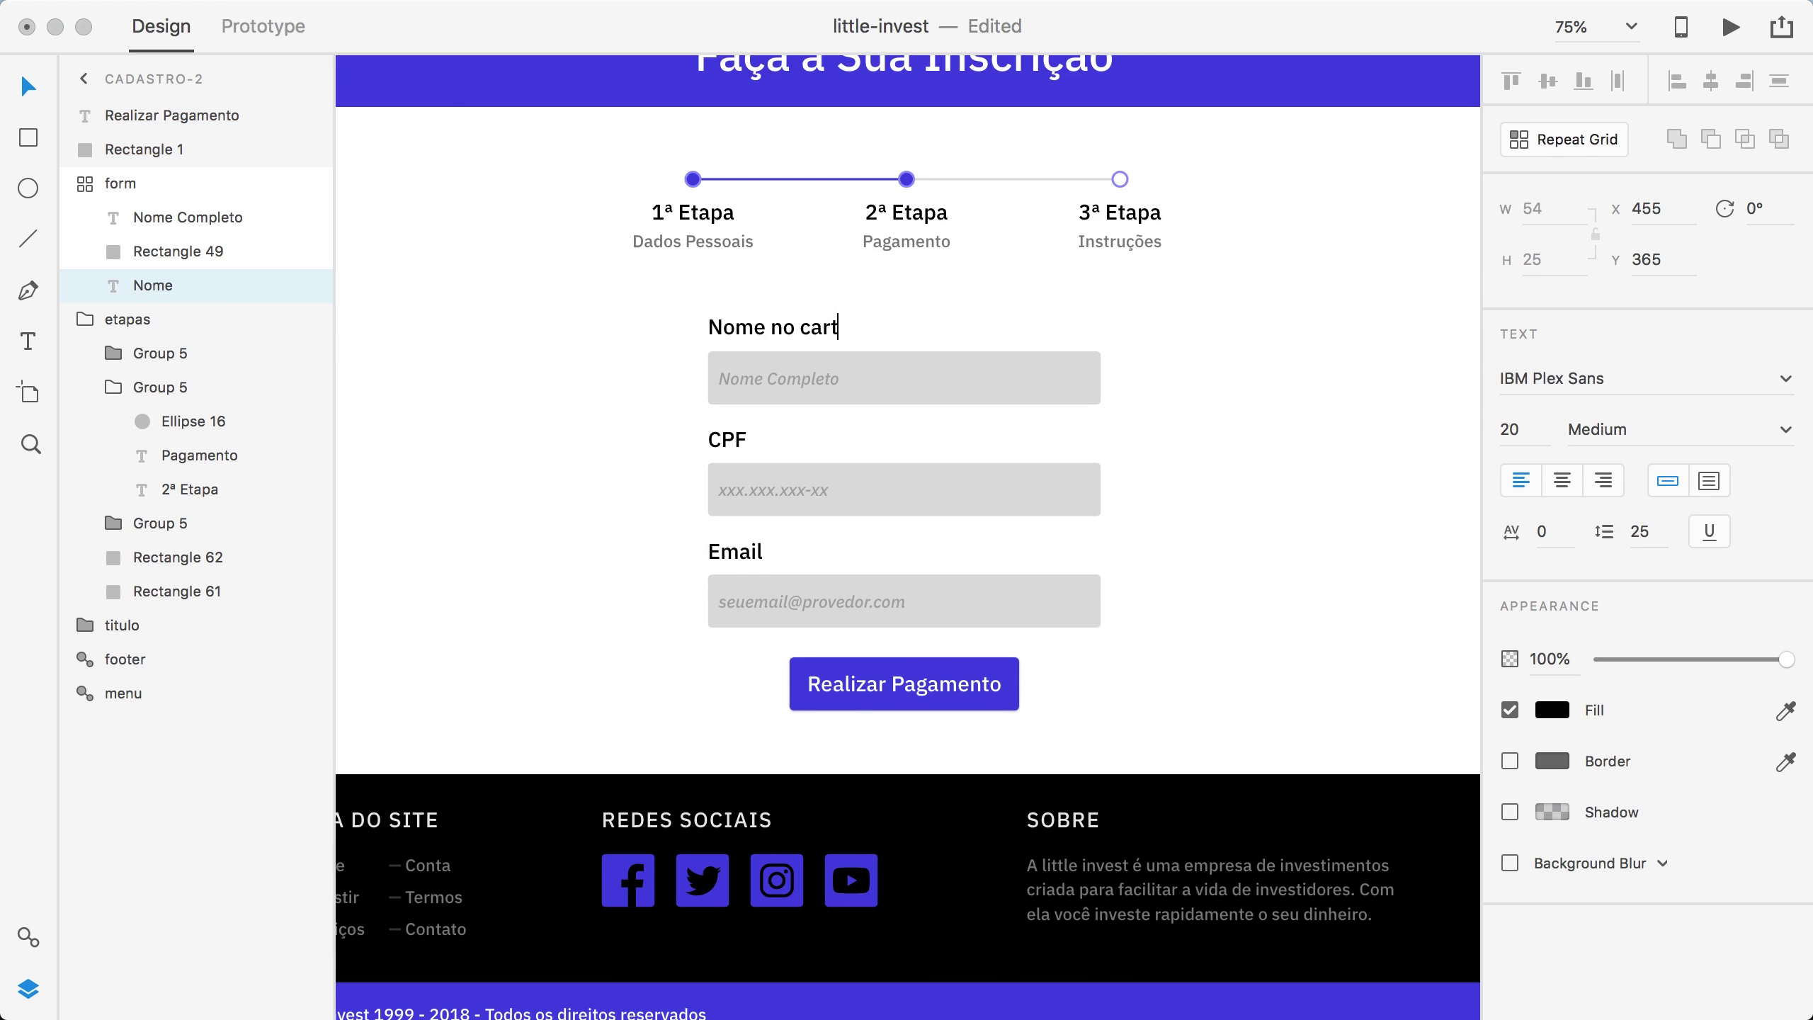
click(639, 488)
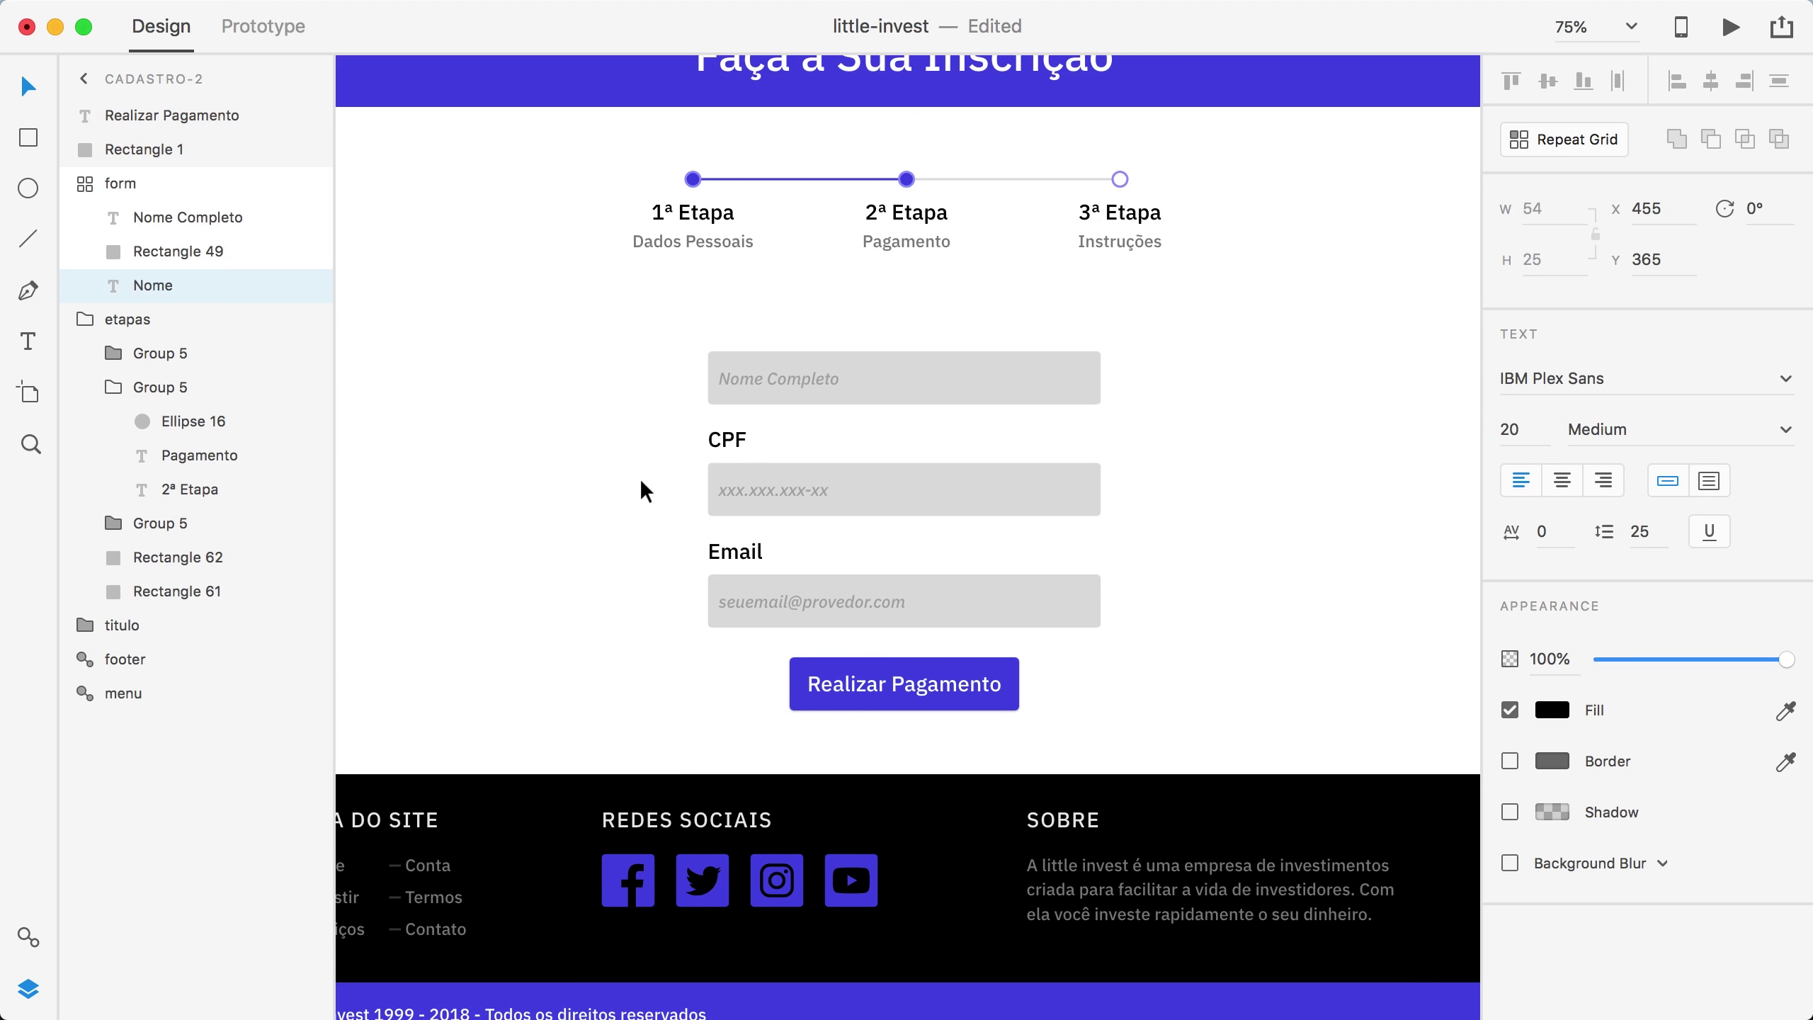
double_click(809, 379)
text(Como escrito no cartão)
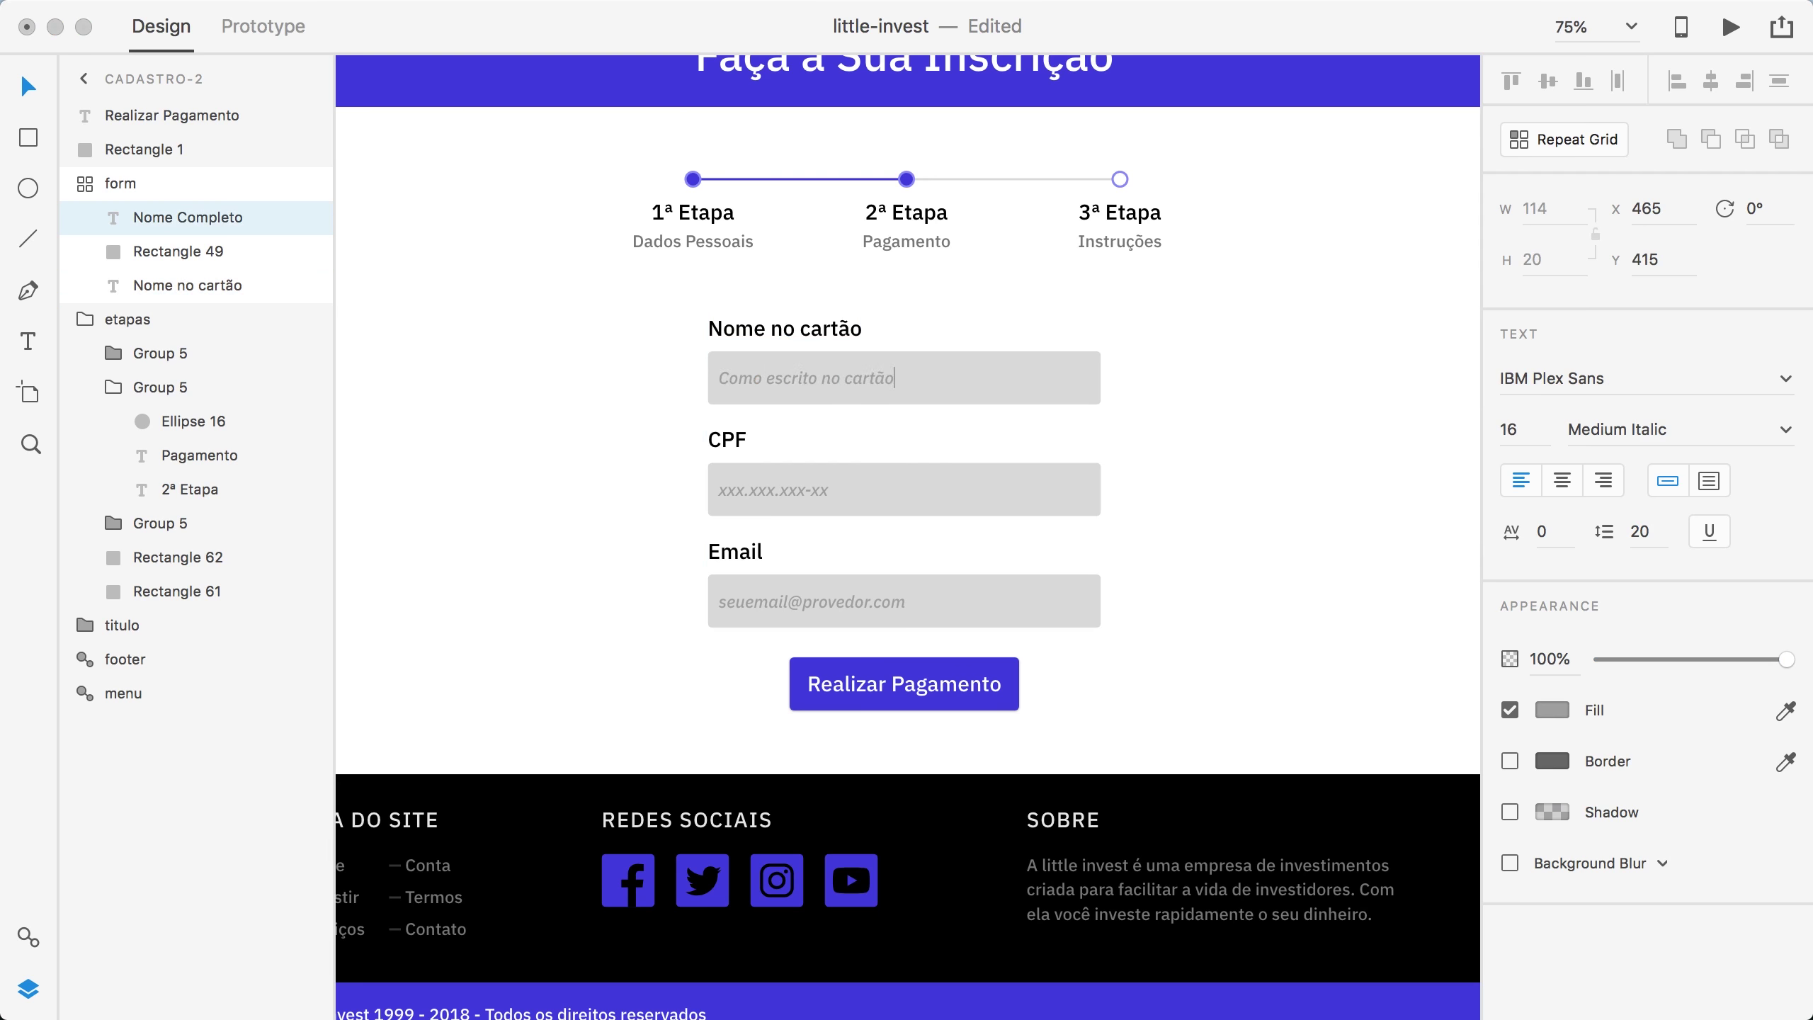
Step: Change the second form field's label to "Número do cartão" and its placeholder to "XXXX XXXX XXXX XXXX"
double_click(734, 437)
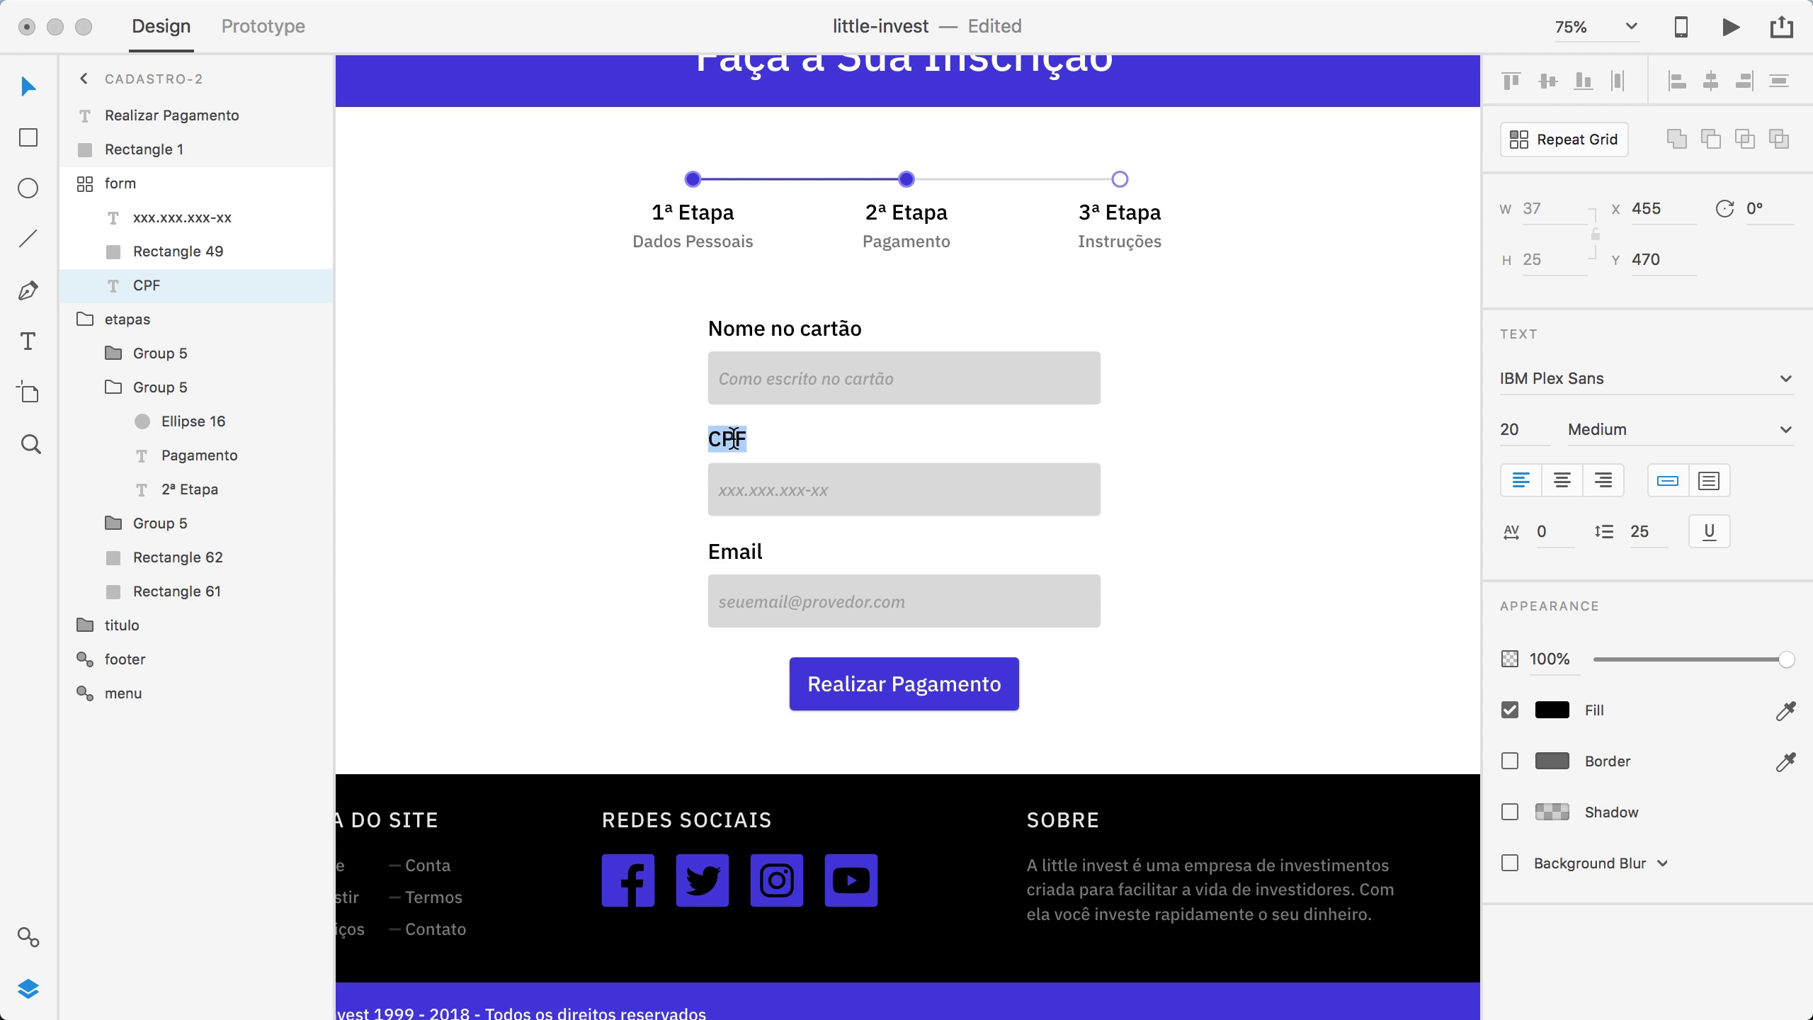
text(Número do cartão)
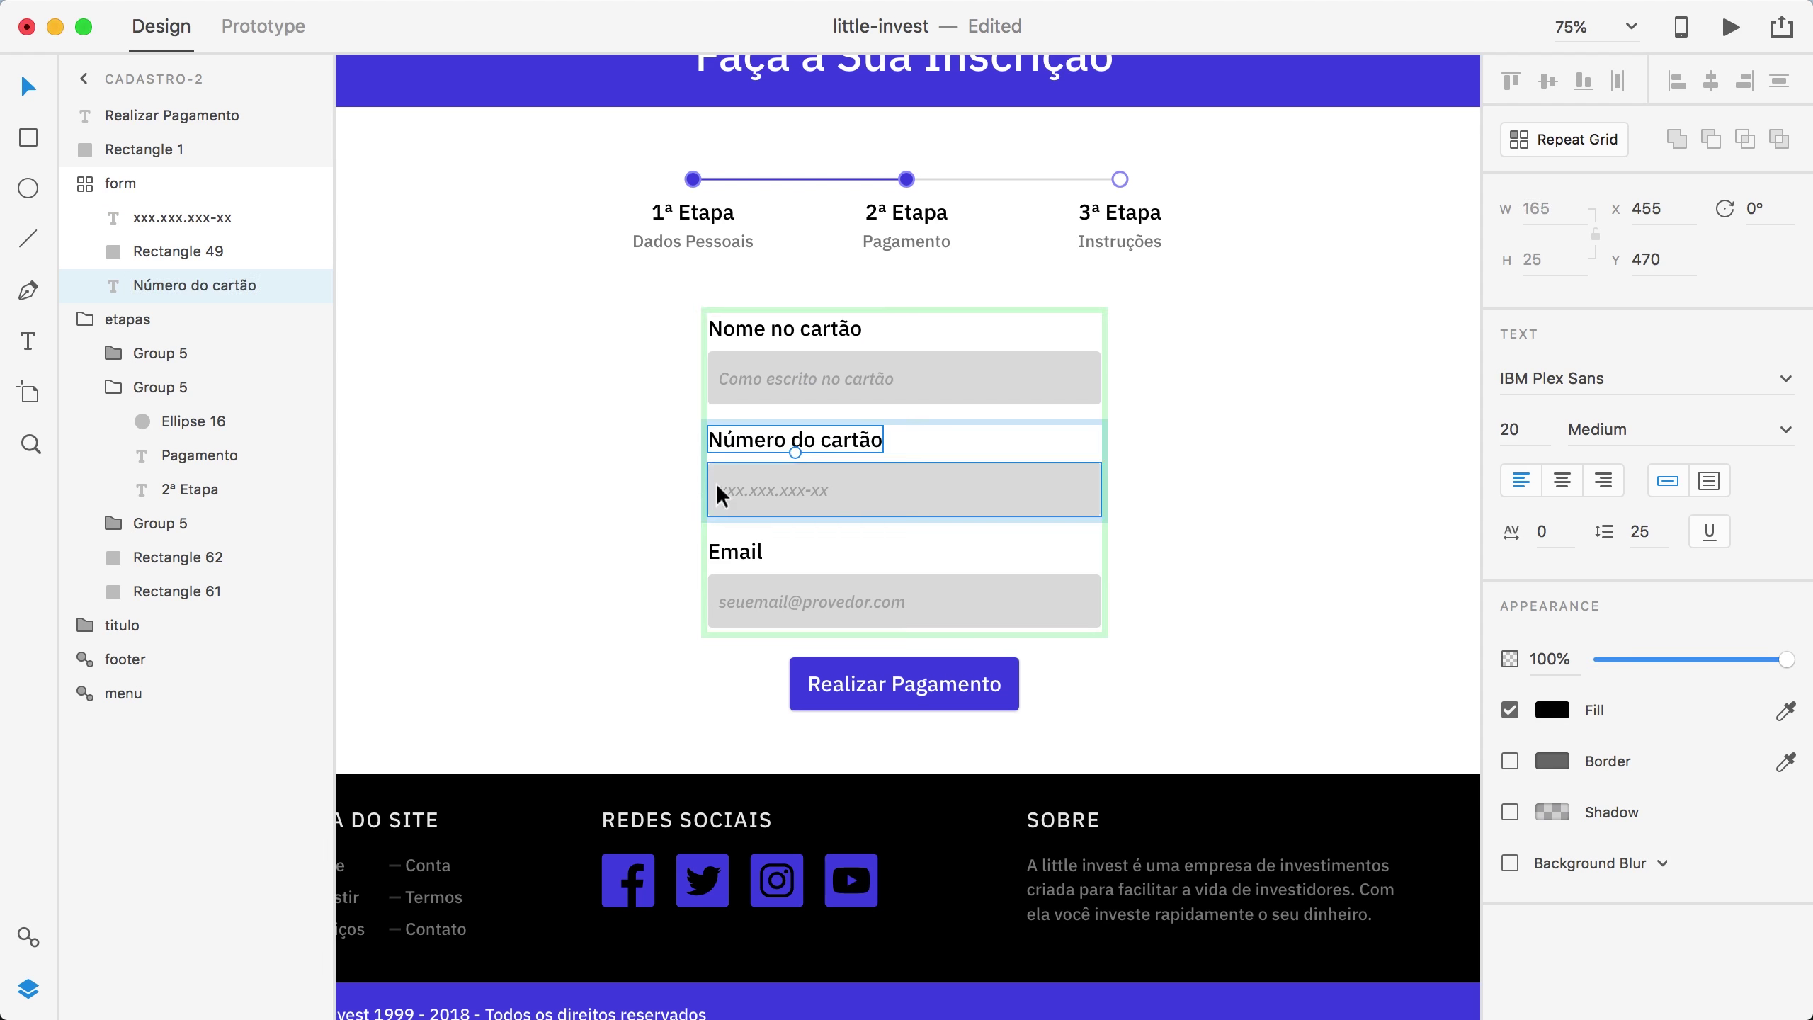
double_click(769, 490)
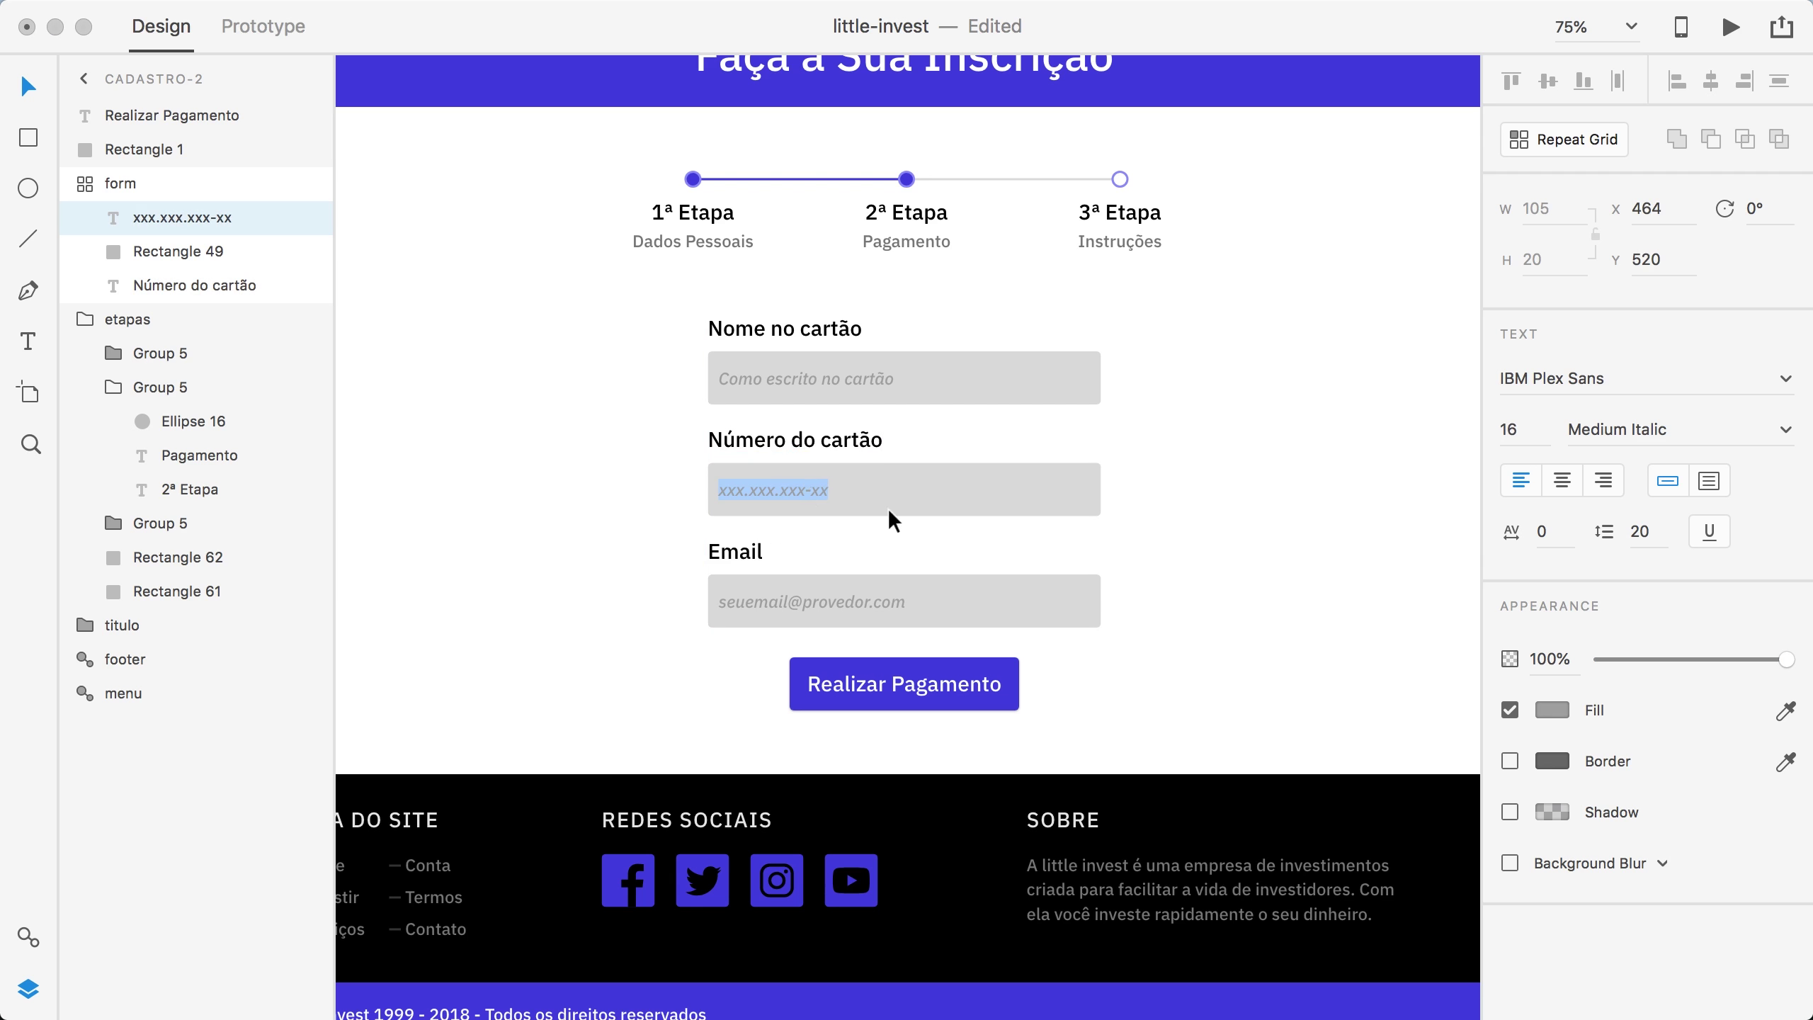
text(x)
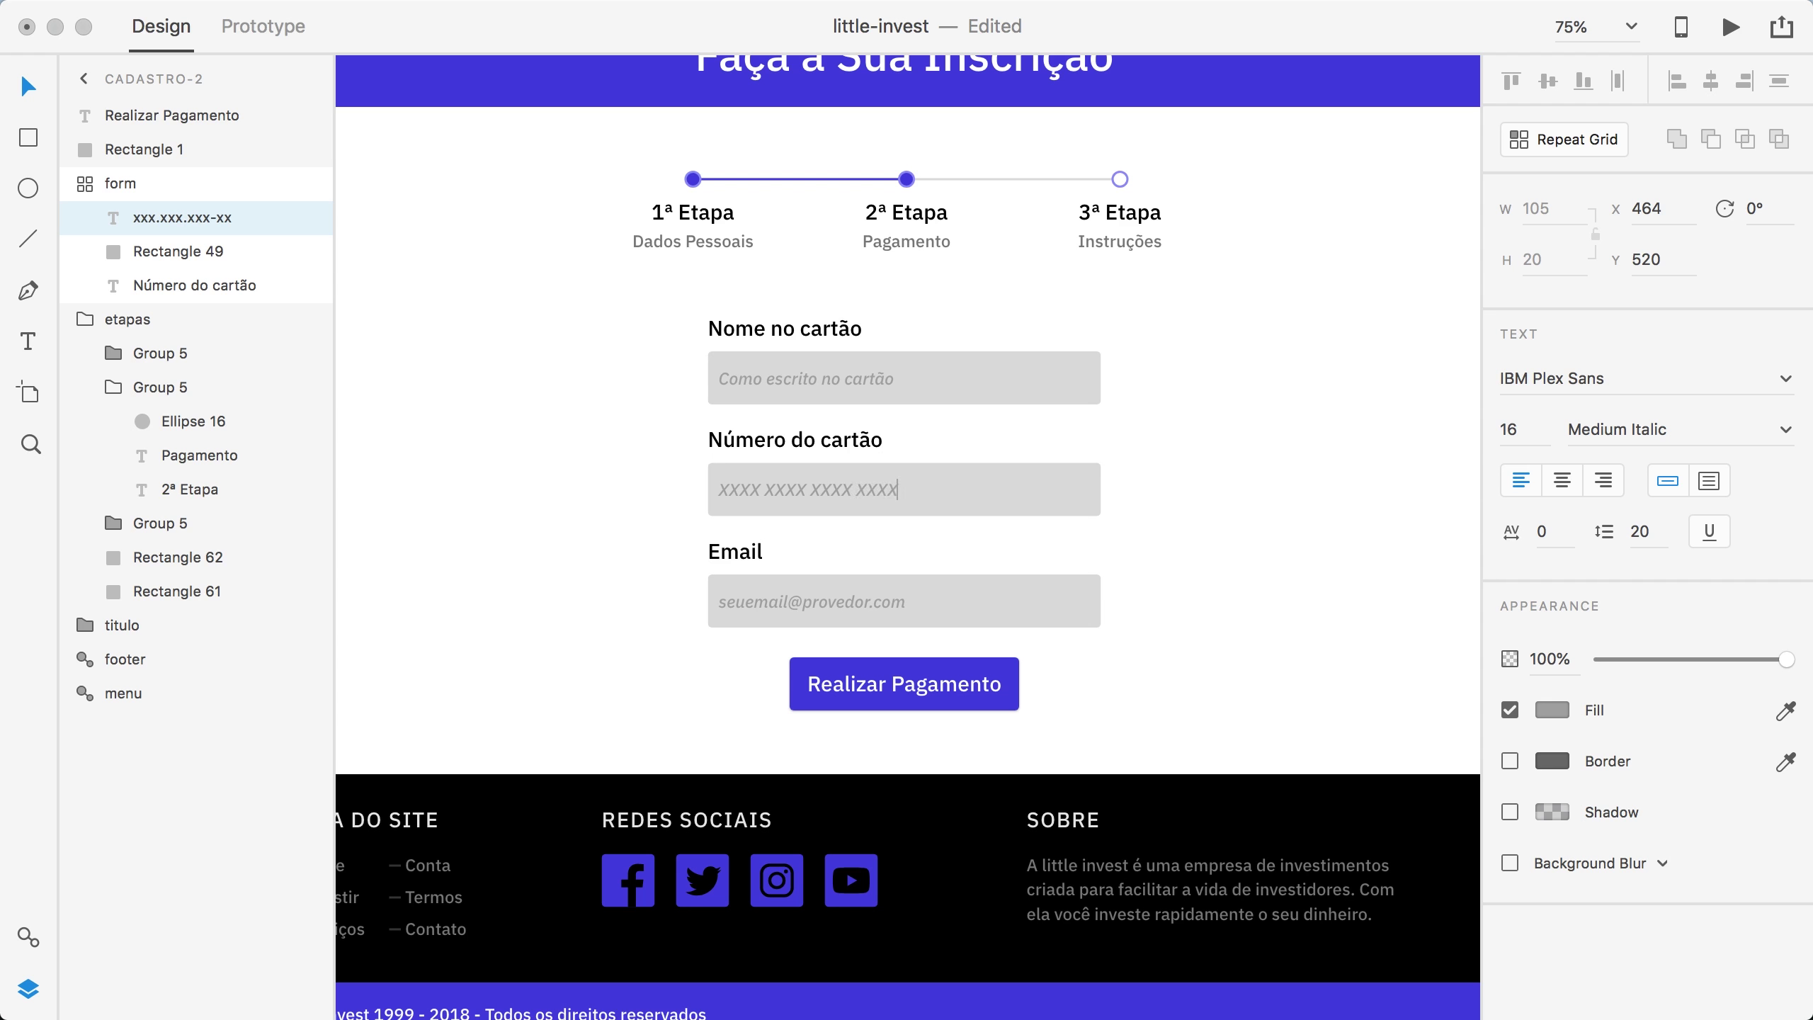
Step: Ungroup the form's repeat grid into separate field groups
double_click(742, 556)
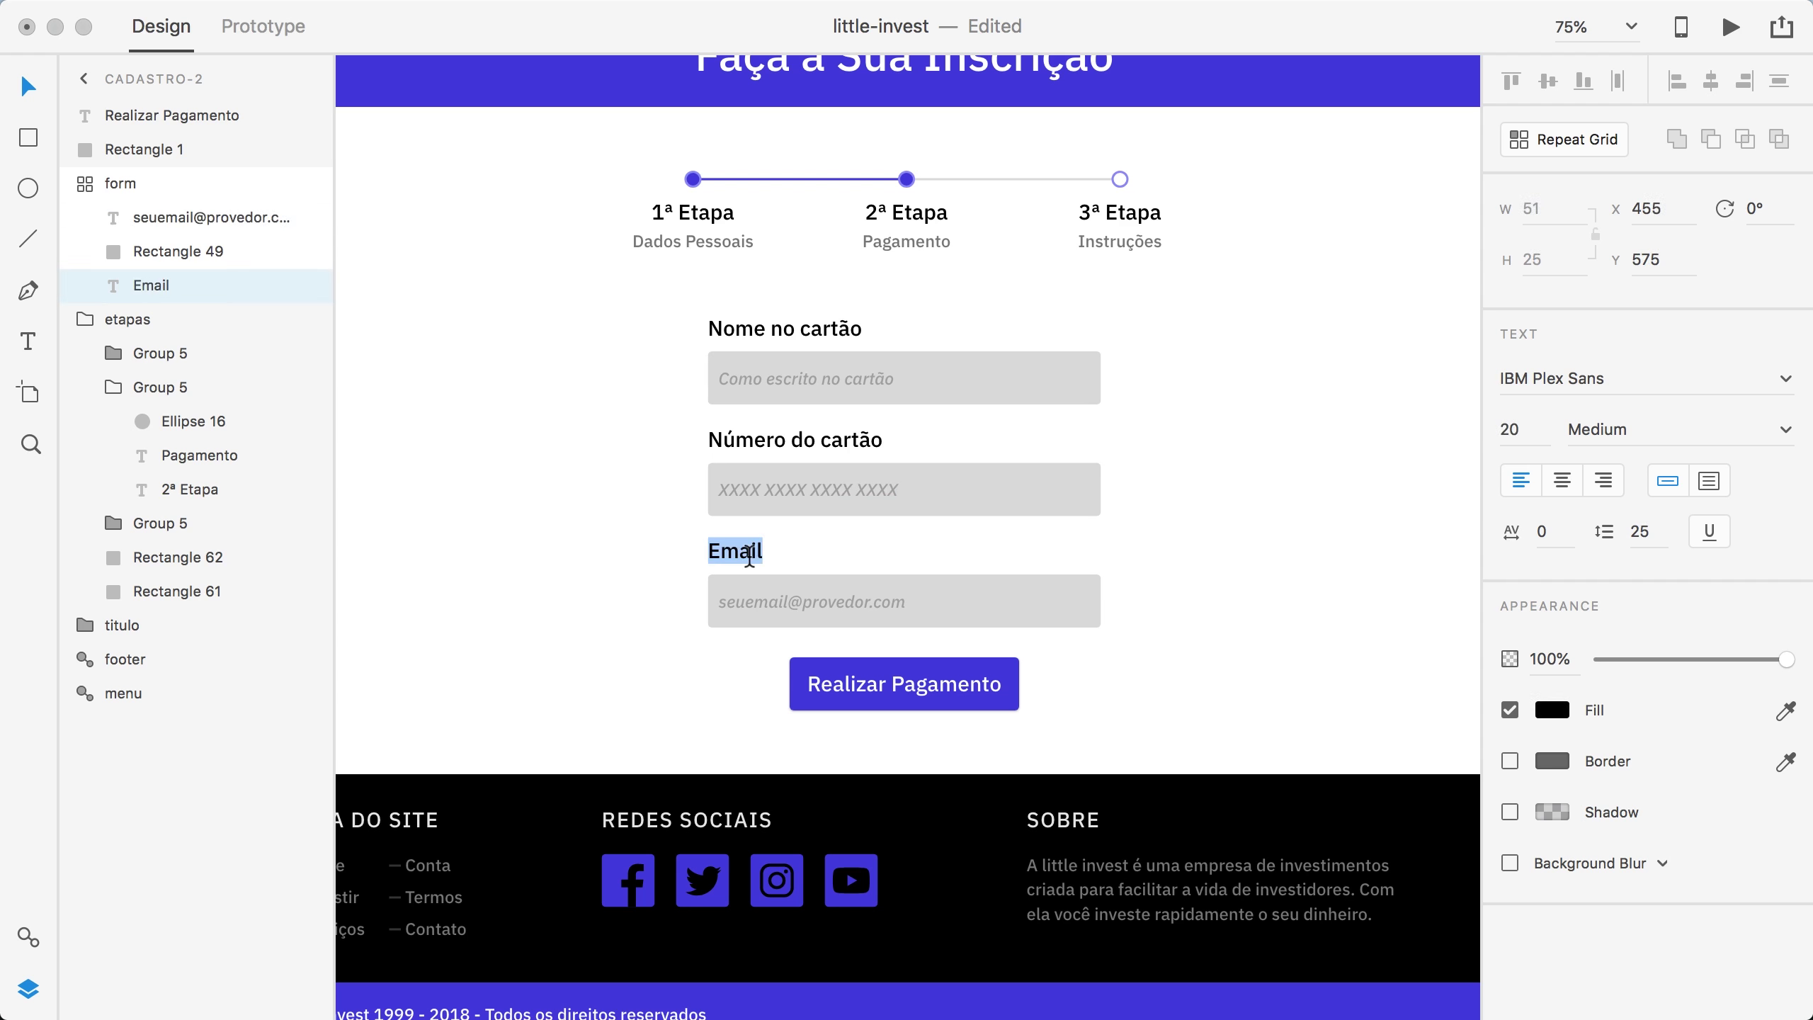
click(1315, 557)
click(1150, 504)
click(1080, 487)
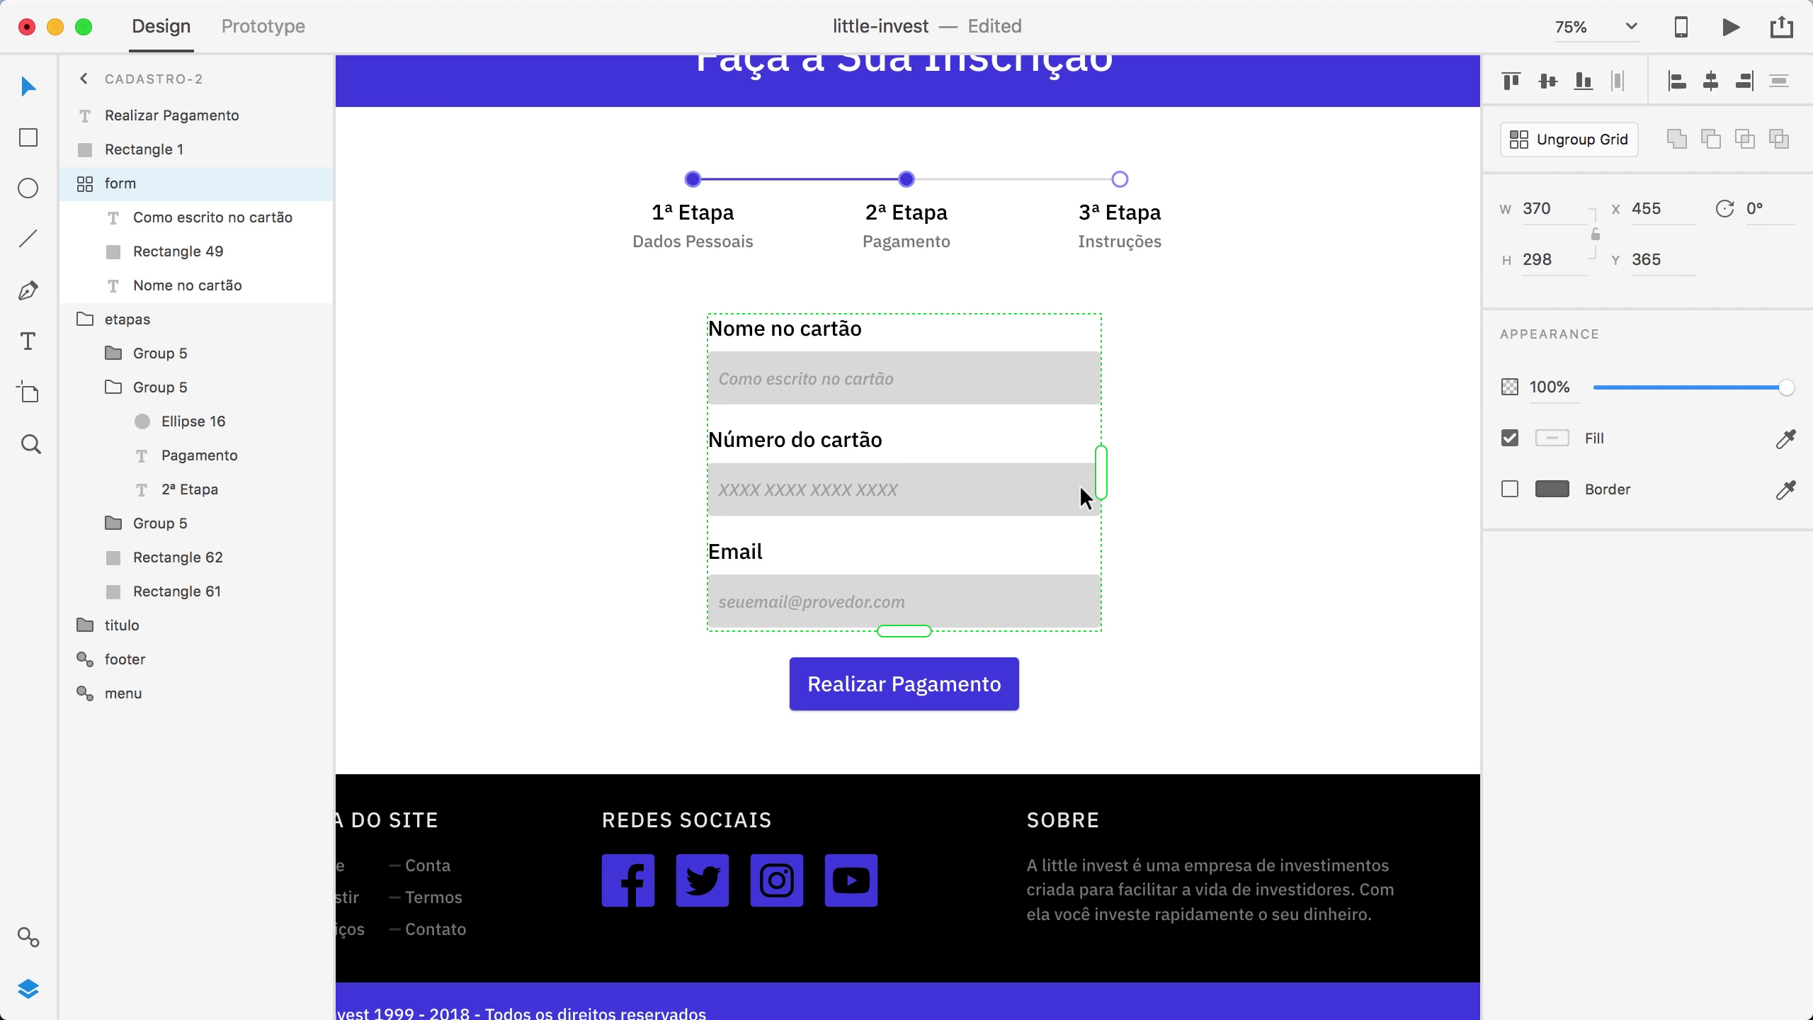
click(1613, 141)
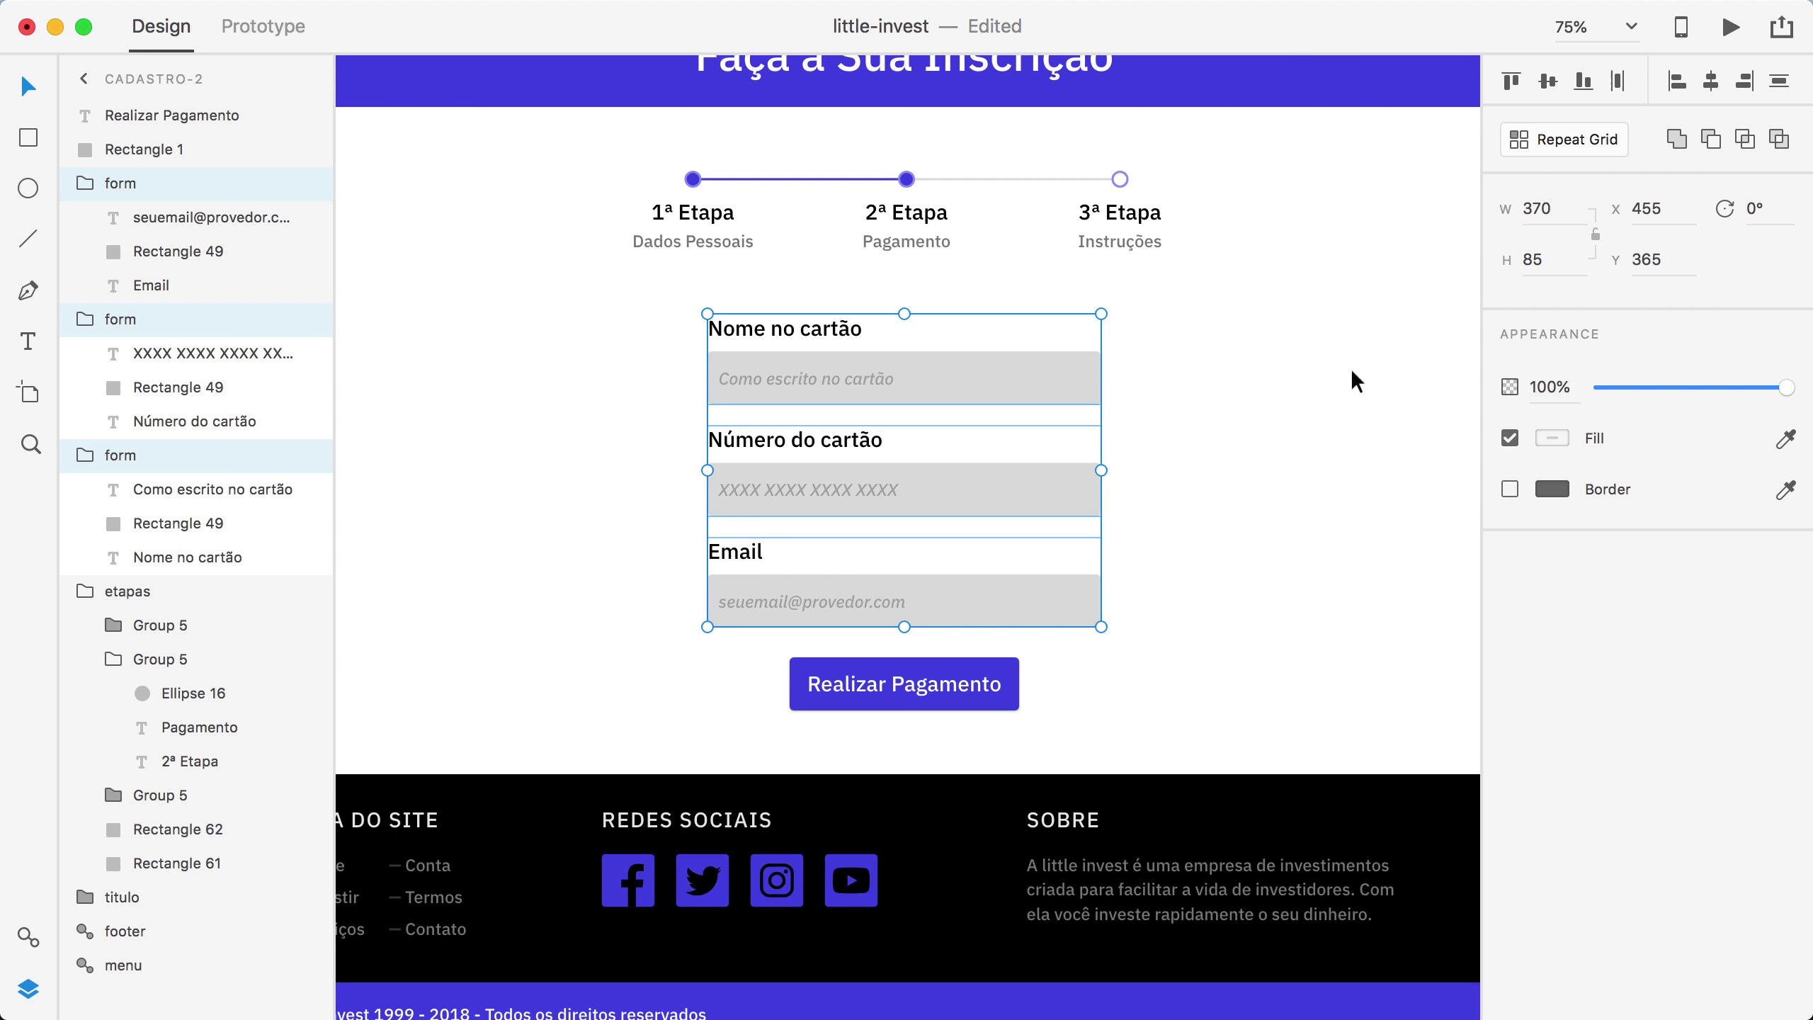
click(1263, 478)
Step: Shorten the Email field's background rectangle to about 130 wide
click(963, 593)
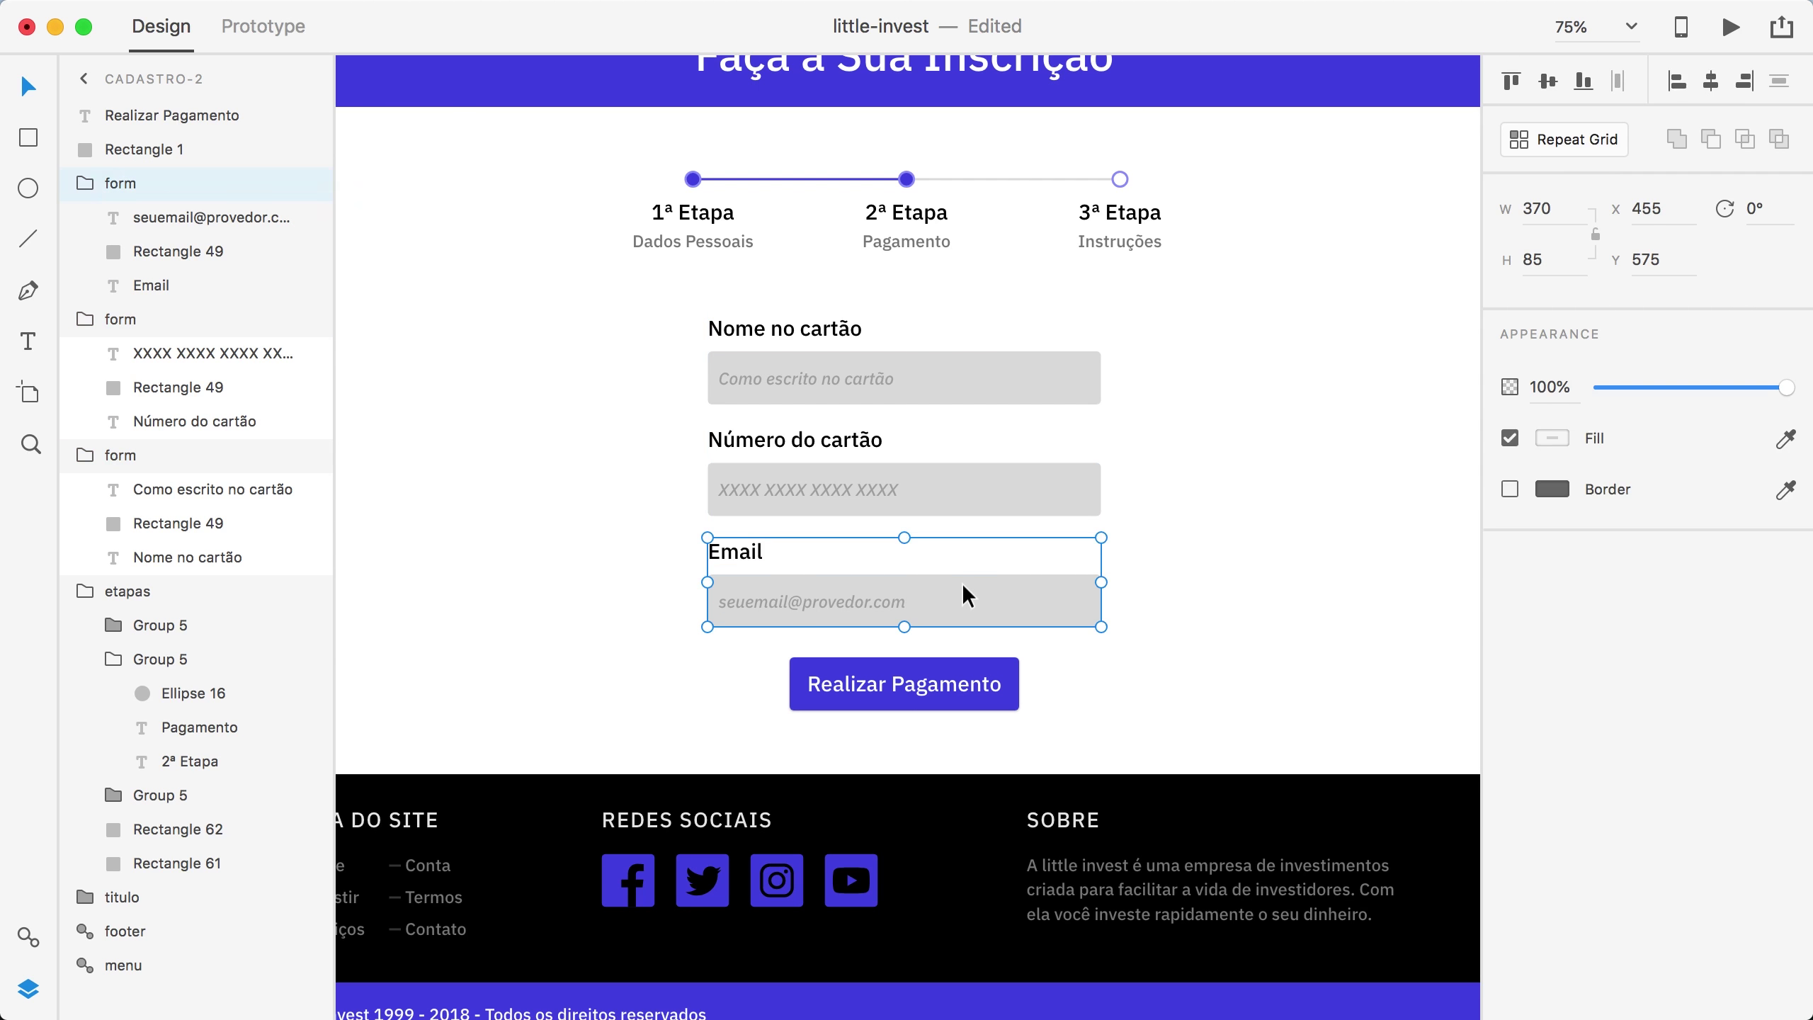
click(963, 593)
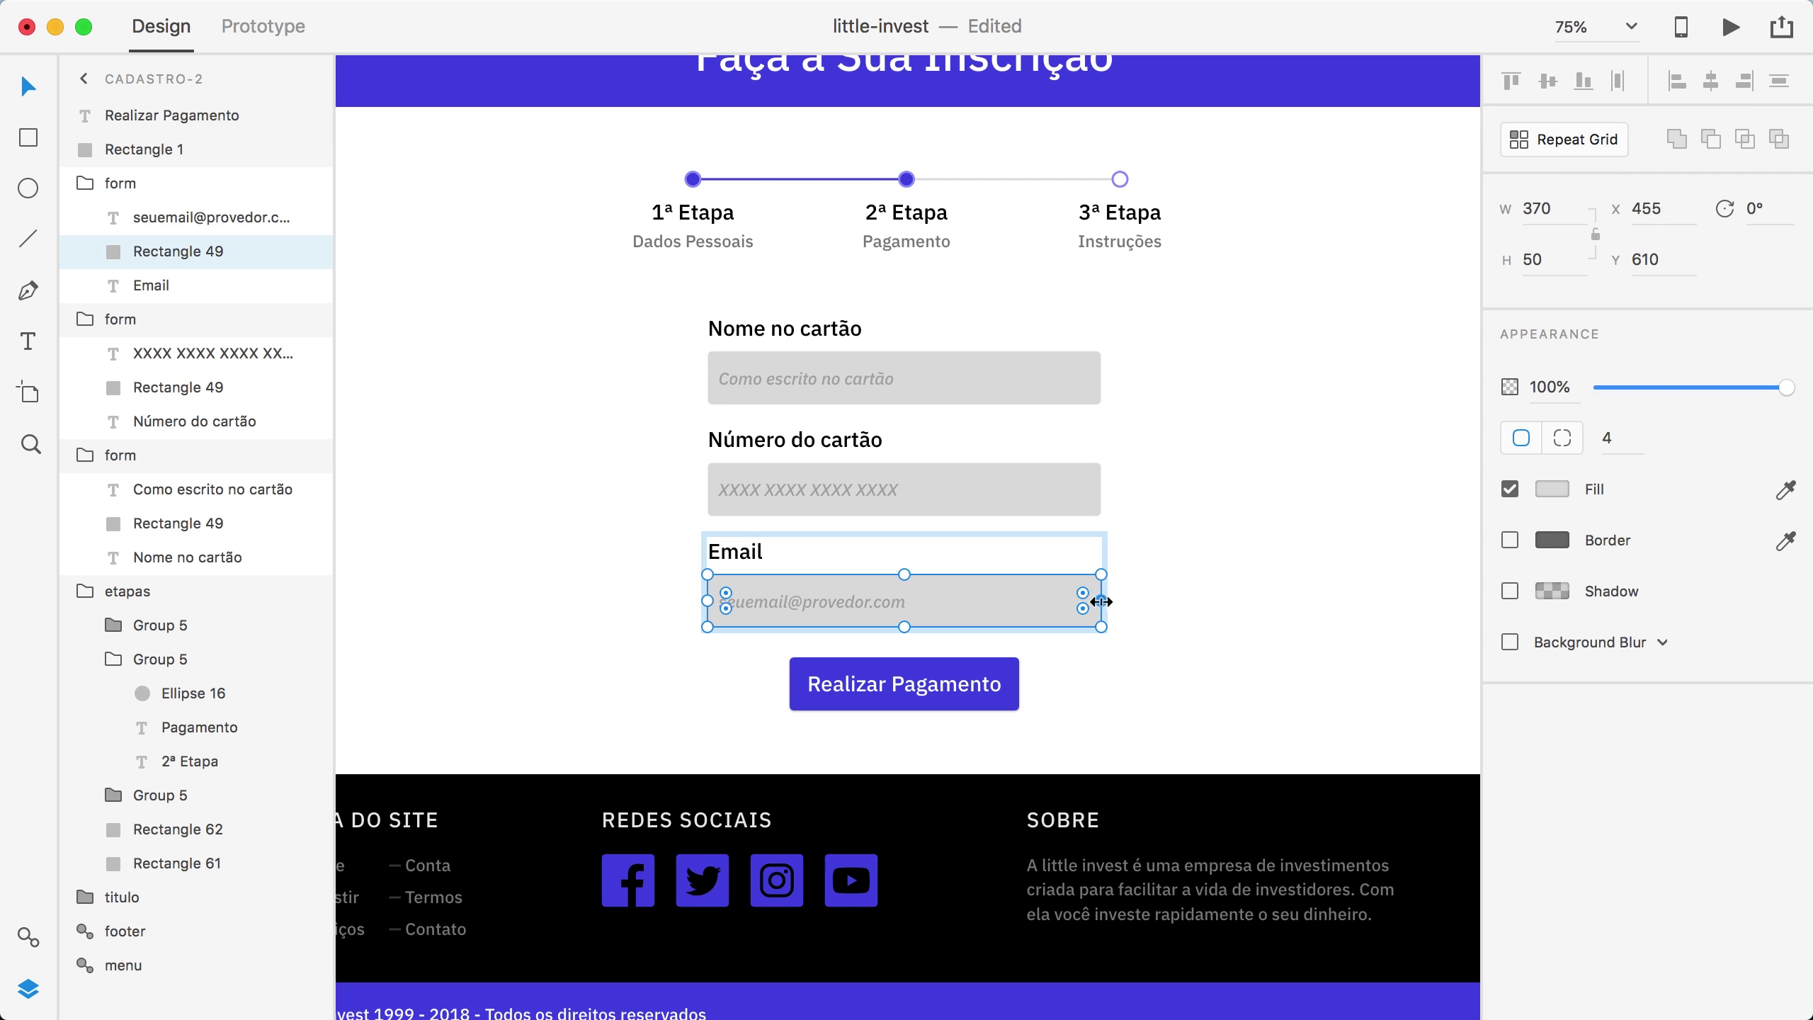
drag(1101, 601, 850, 605)
Step: Replace the third field's placeholder with "Venci" and its label with "Vencimento"
double_click(886, 602)
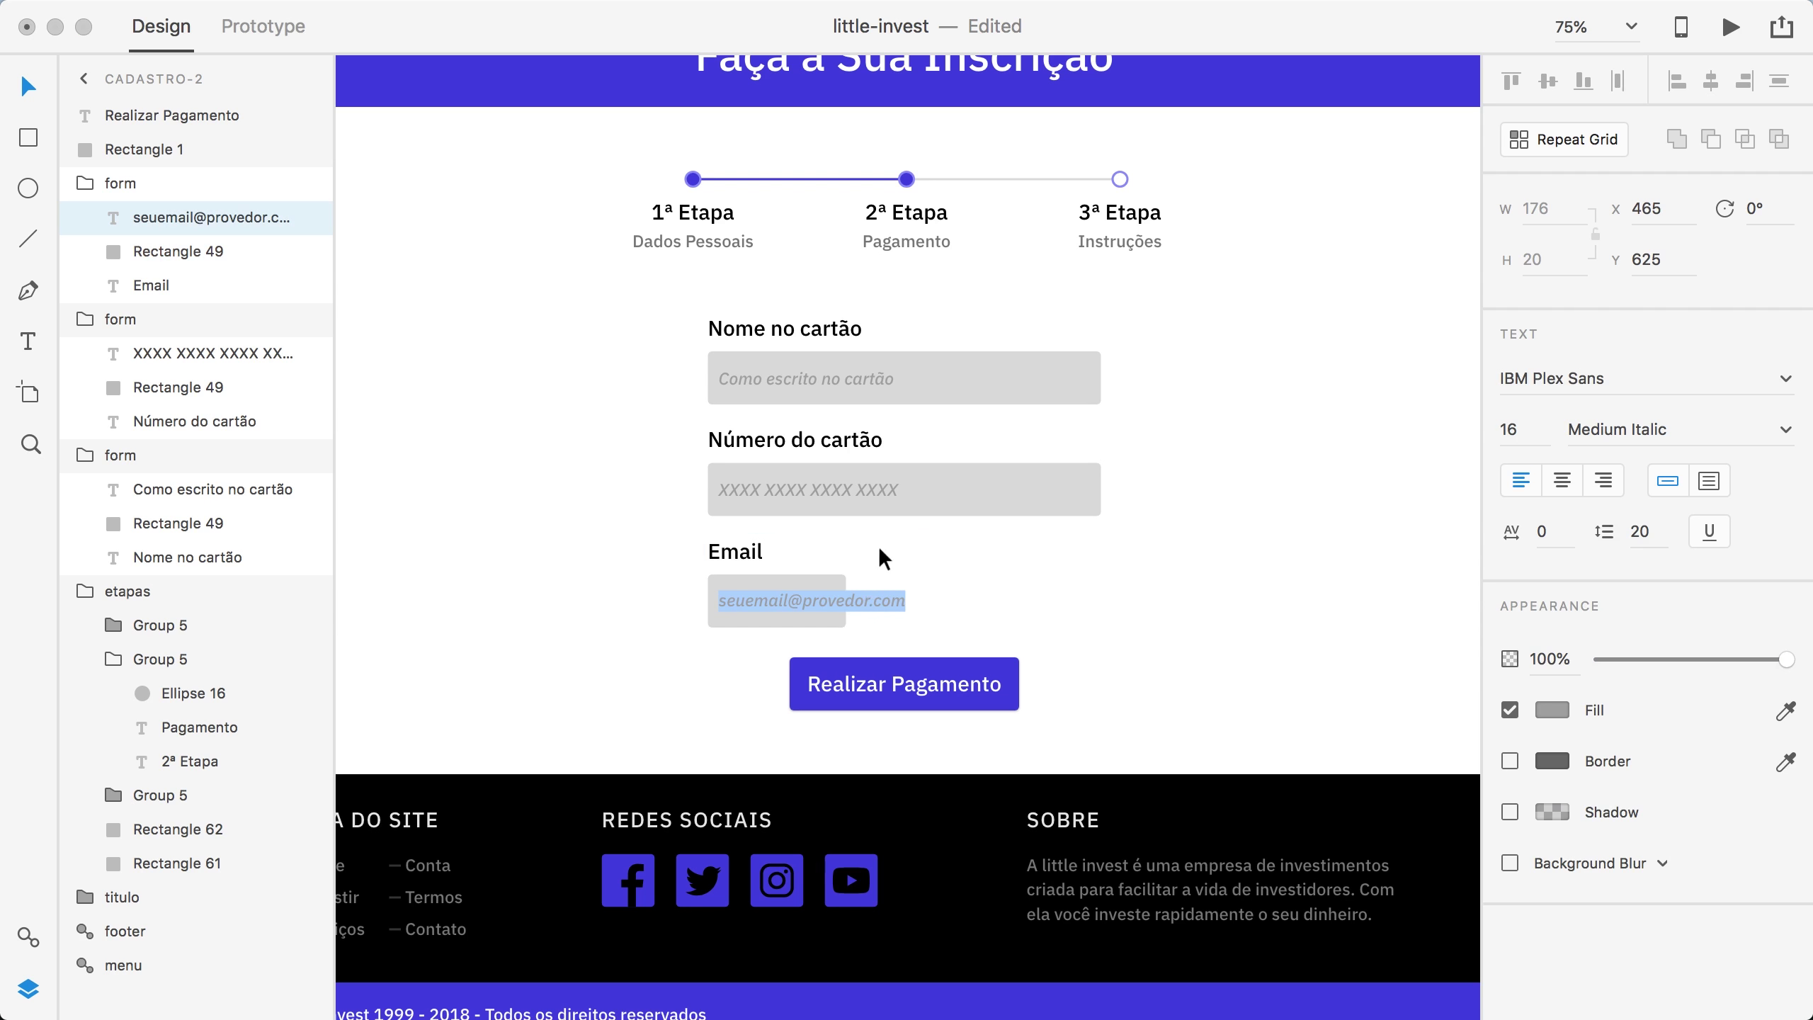
text(Venci)
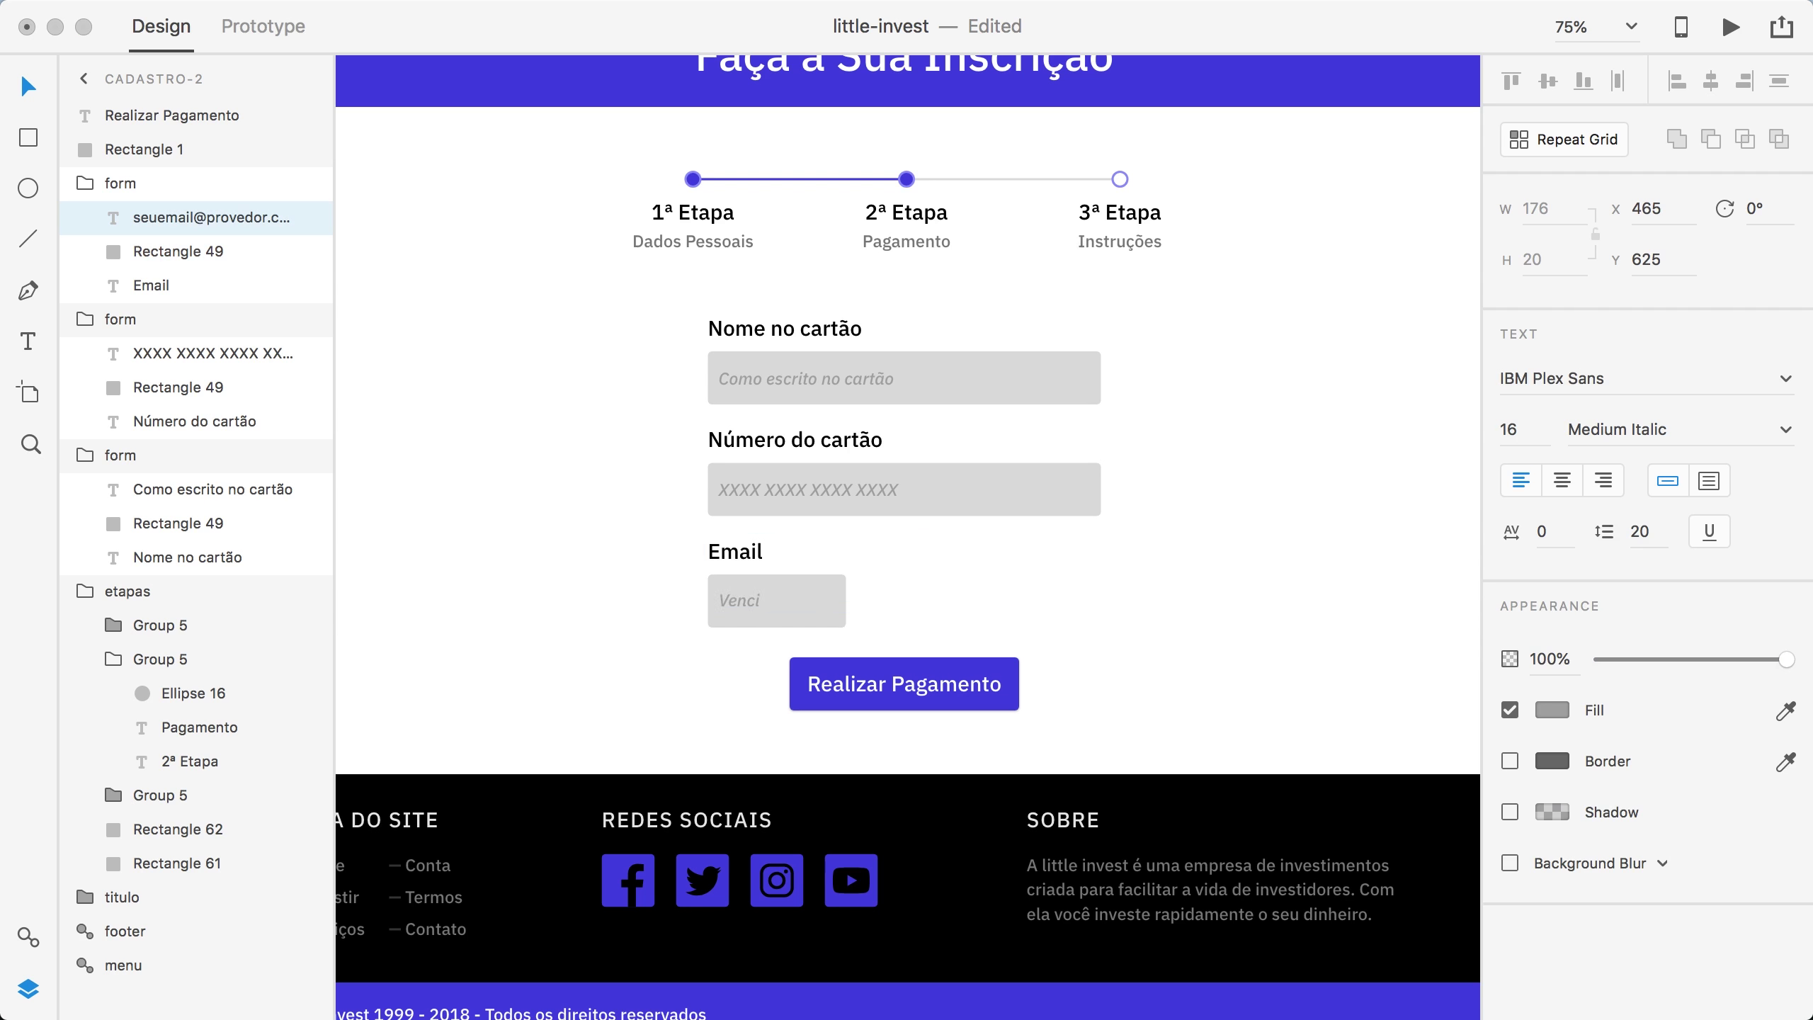
double_click(718, 550)
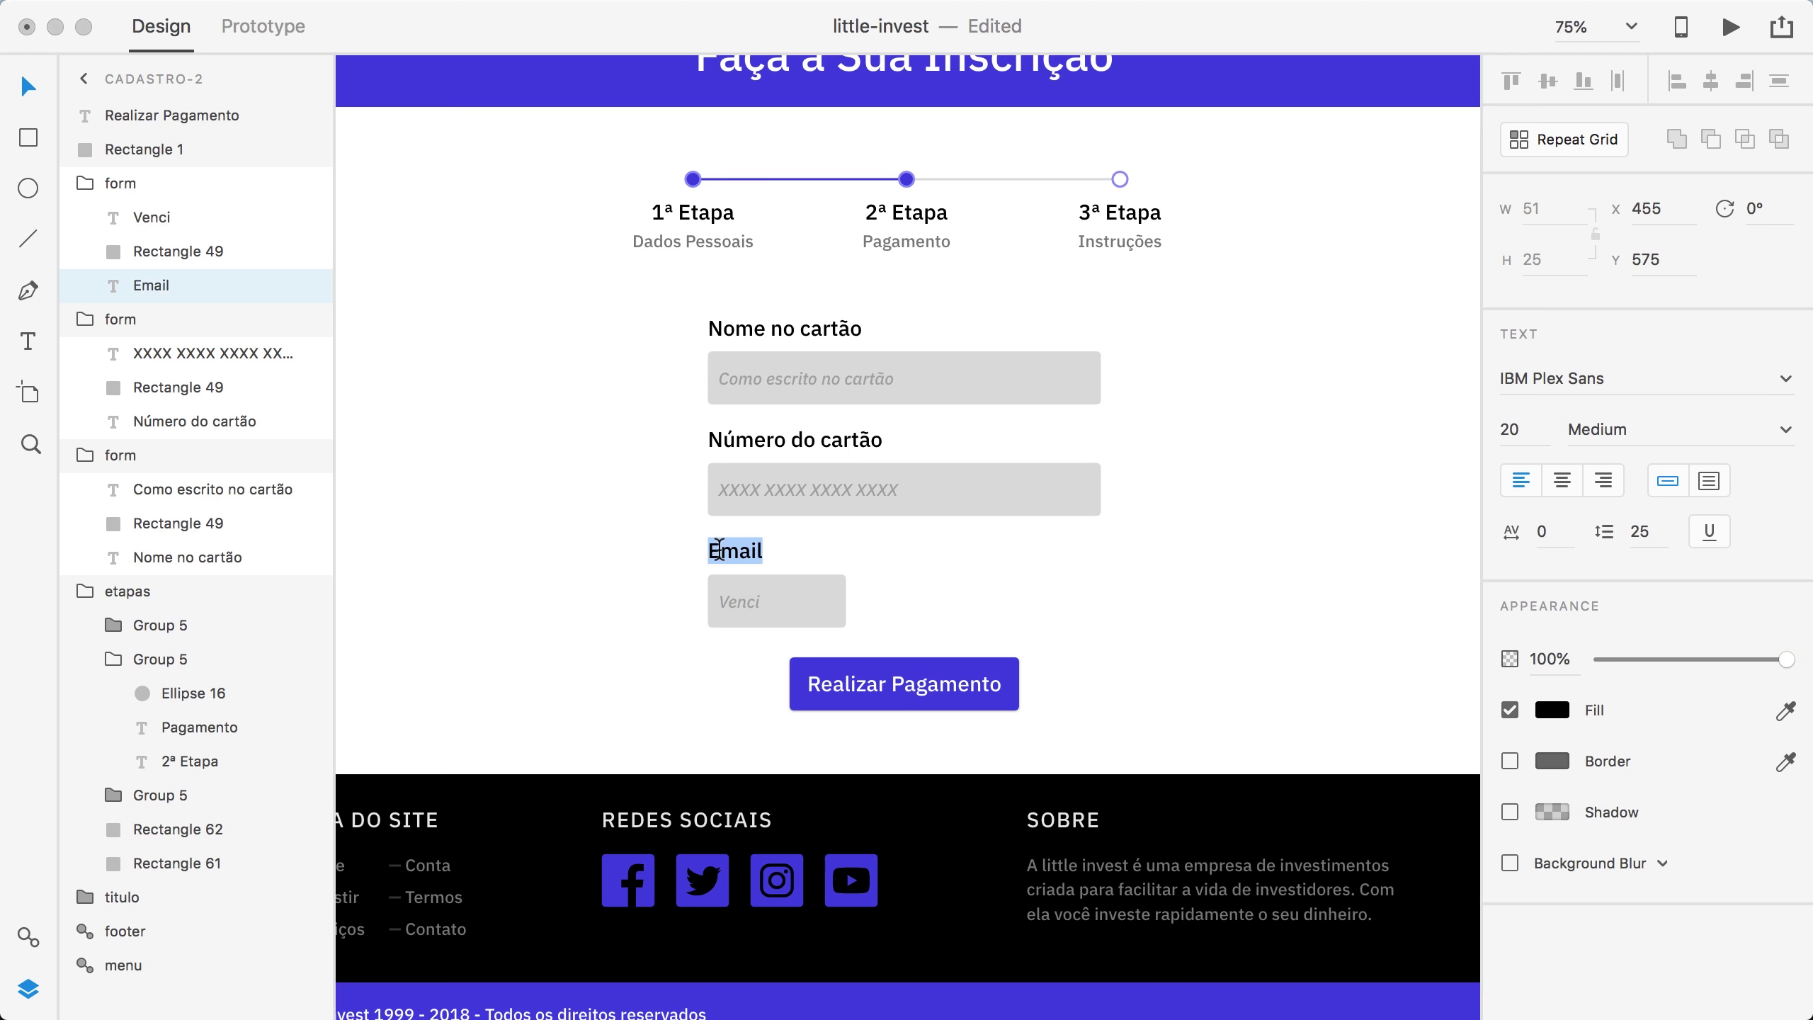
text(Vencimento)
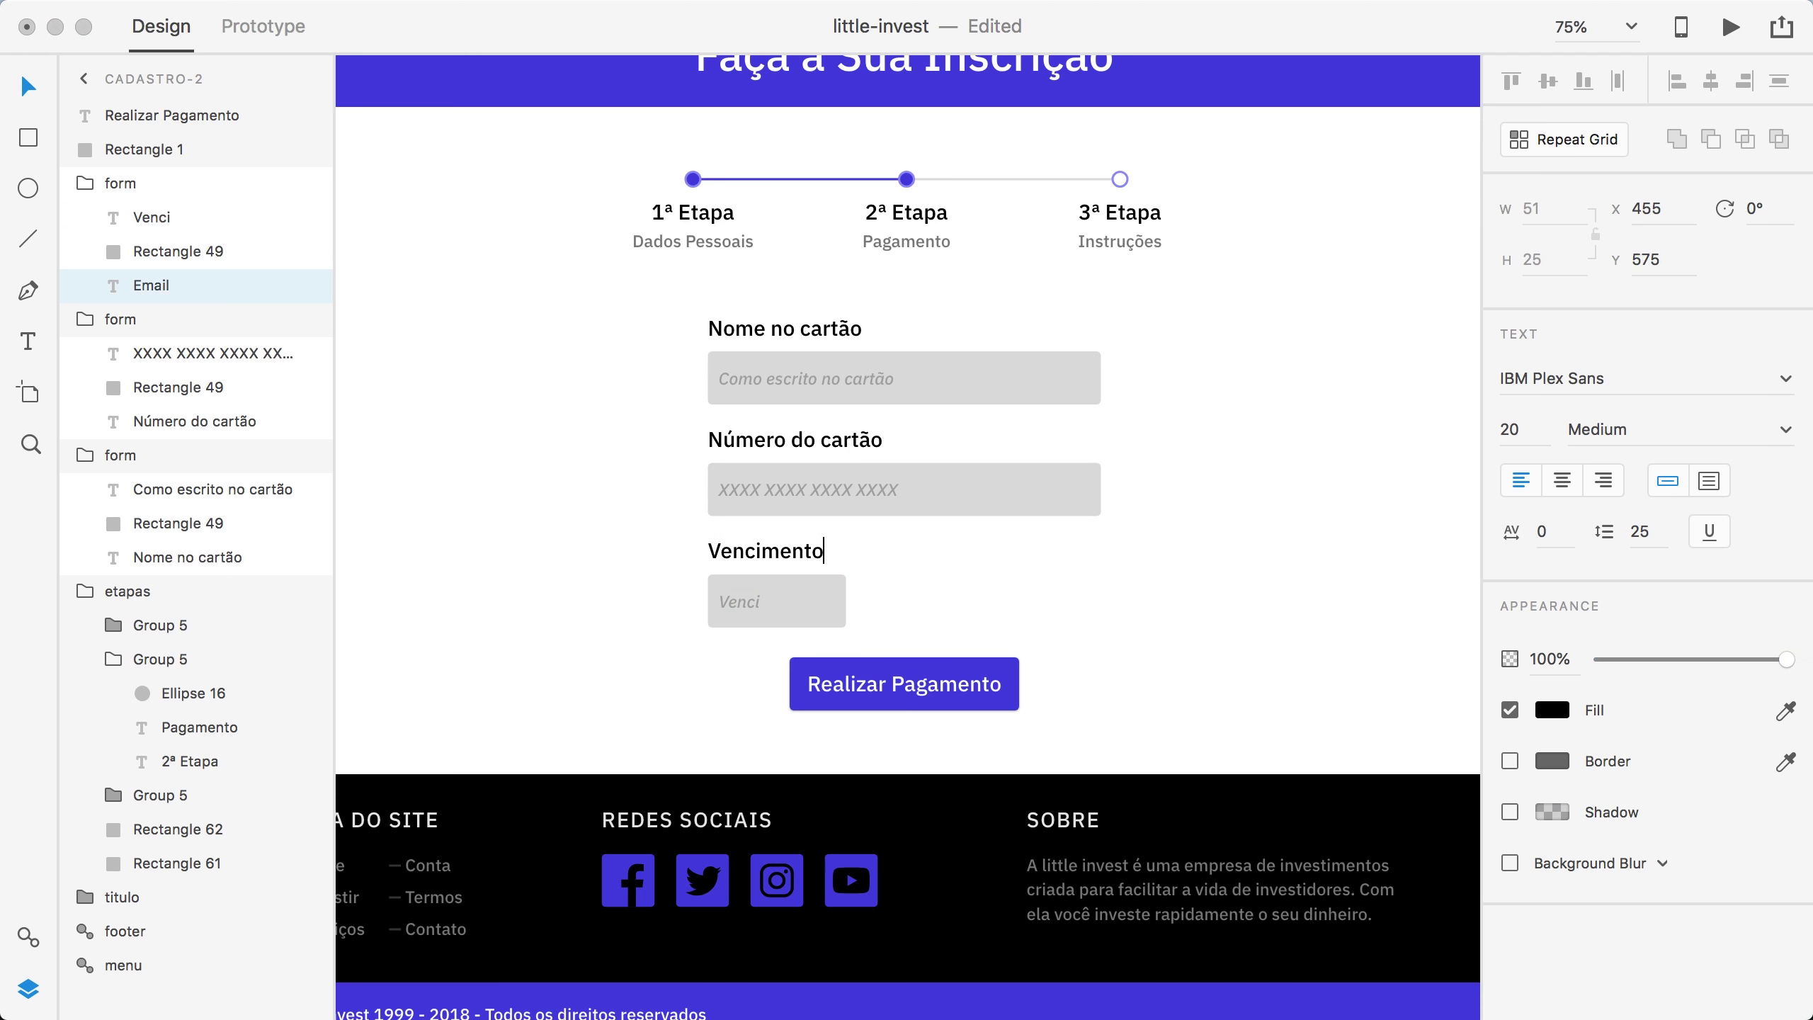
key(Escape)
click(793, 607)
click(901, 610)
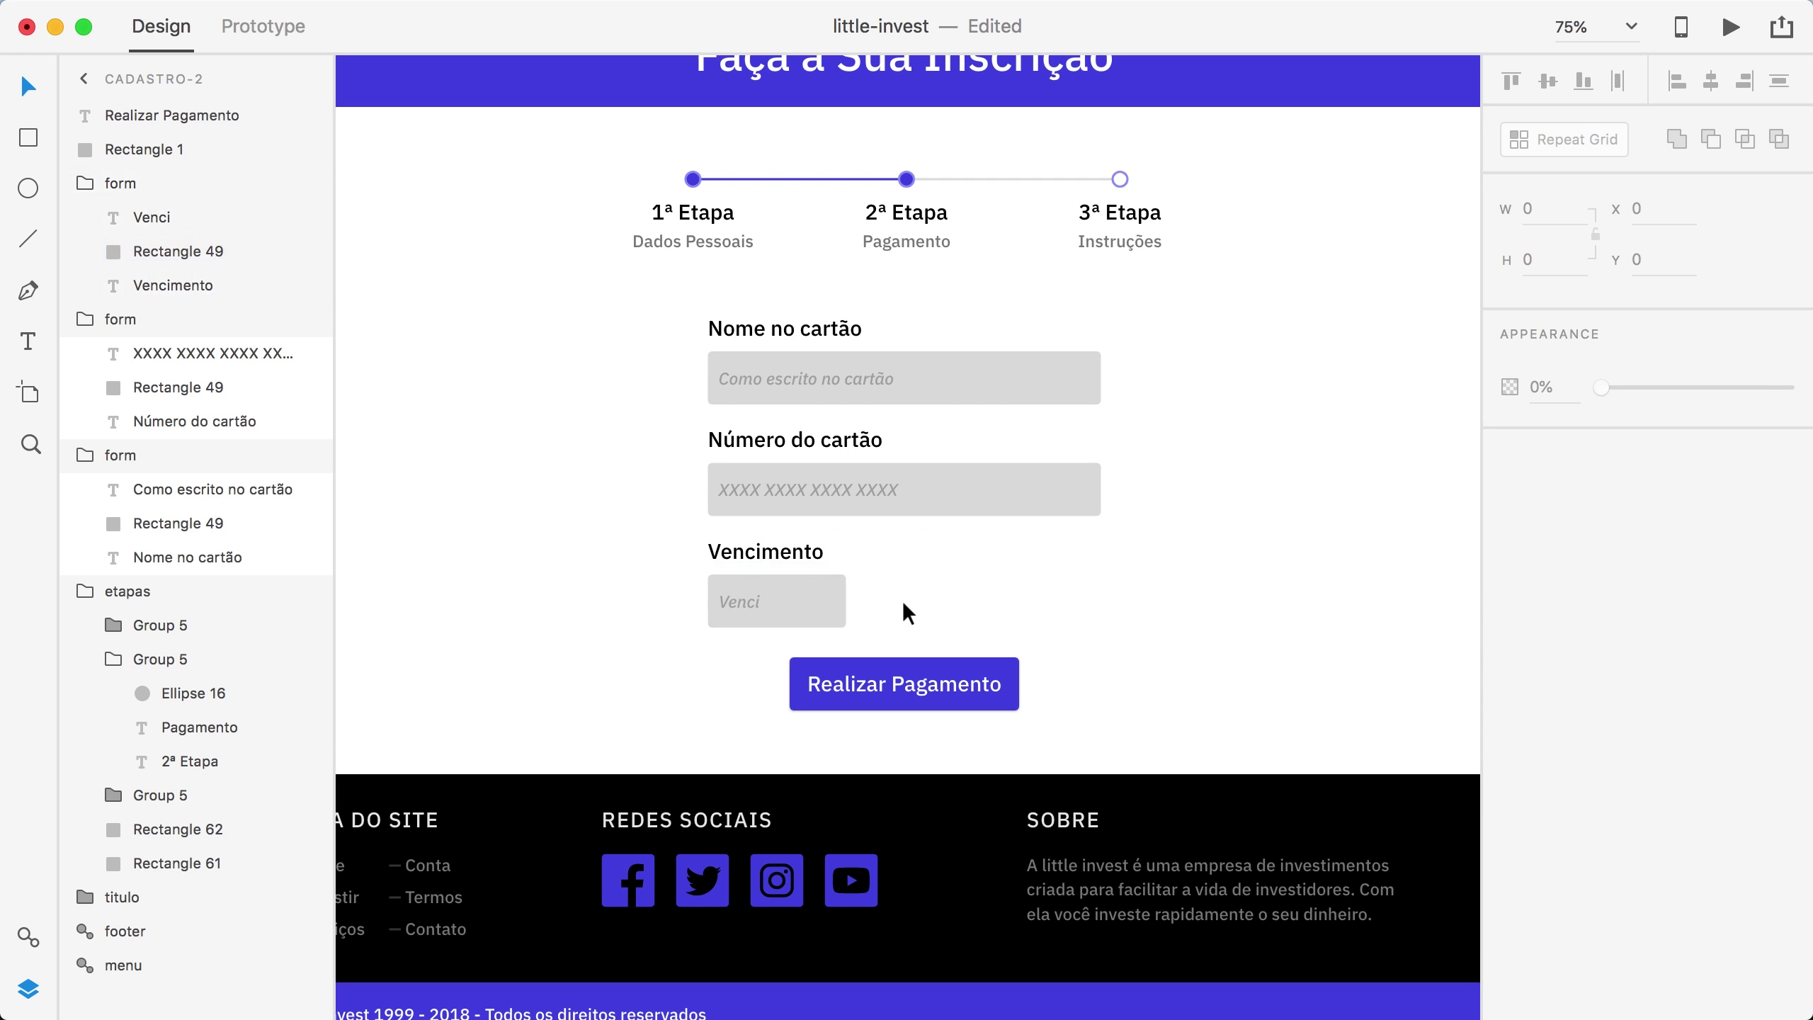
Step: Show the artboard's layout grid and widen the Vencimento field to 170 so it spans two columns
key(super+shift+apostrophe)
click(837, 607)
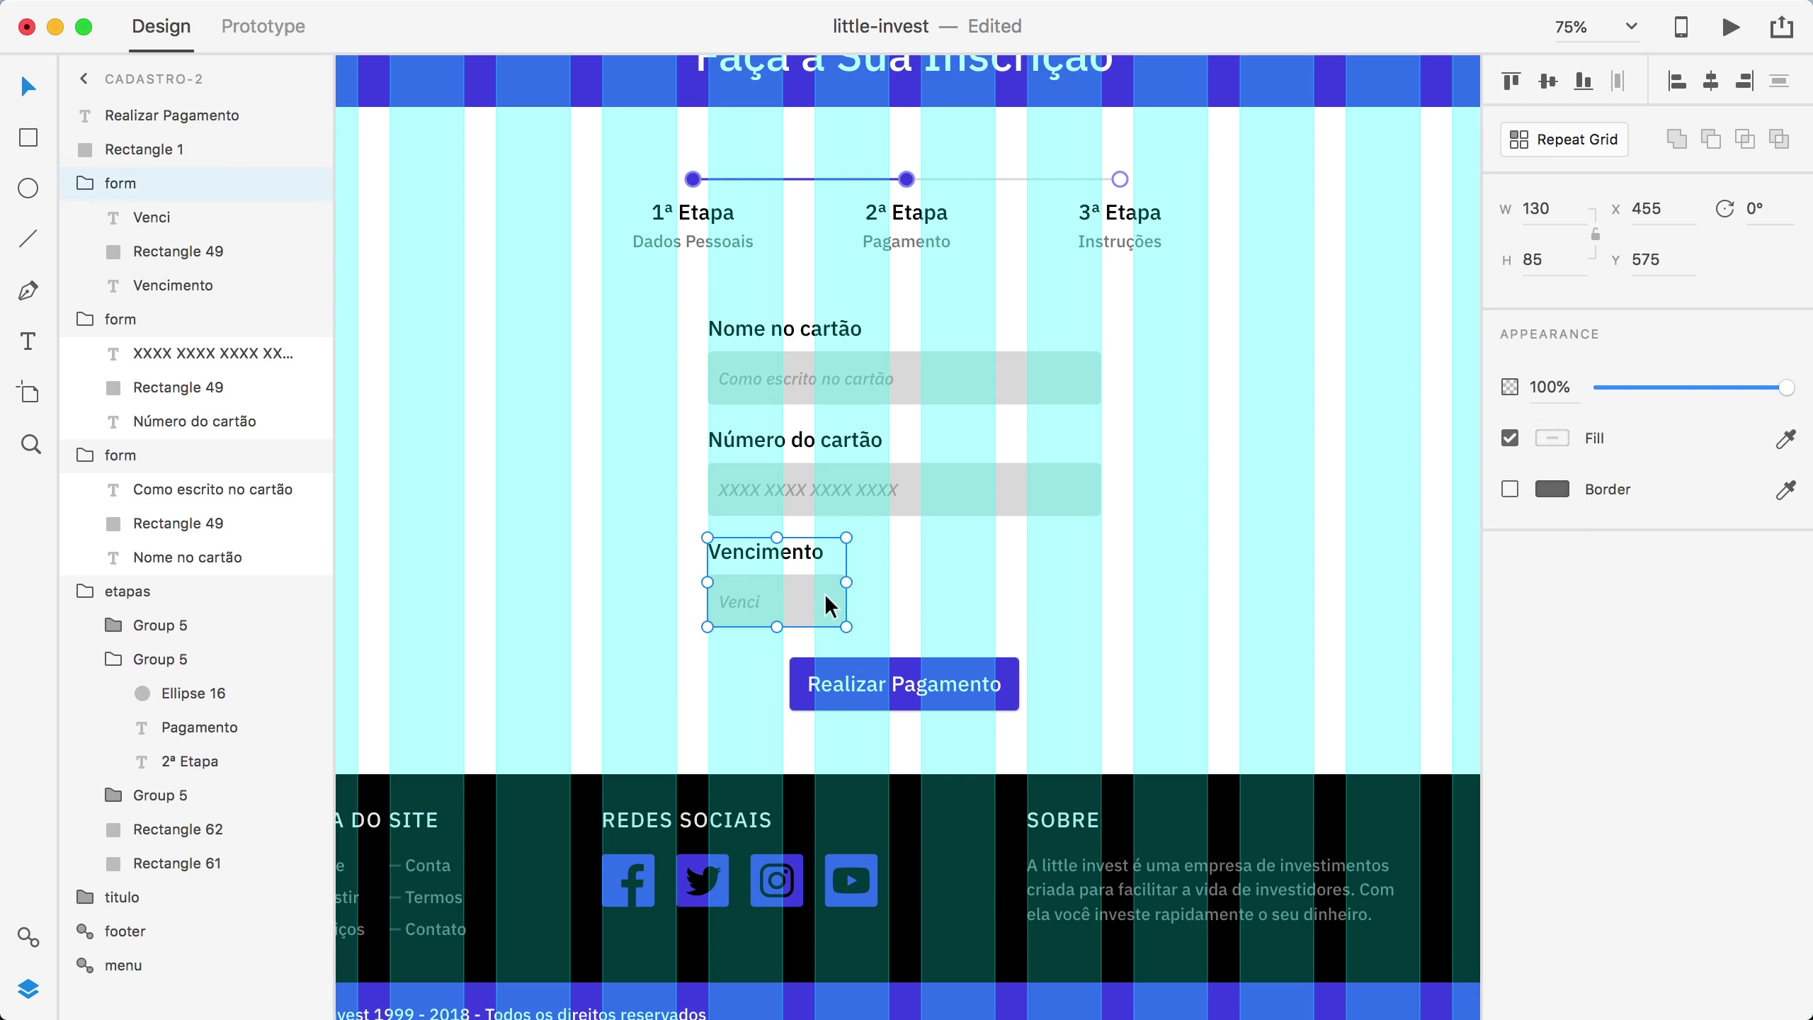
drag(851, 601, 886, 601)
click(912, 605)
Step: Change the Vencimento field's placeholder to "XX/XXXX"
key(z)
drag(641, 538, 1155, 734)
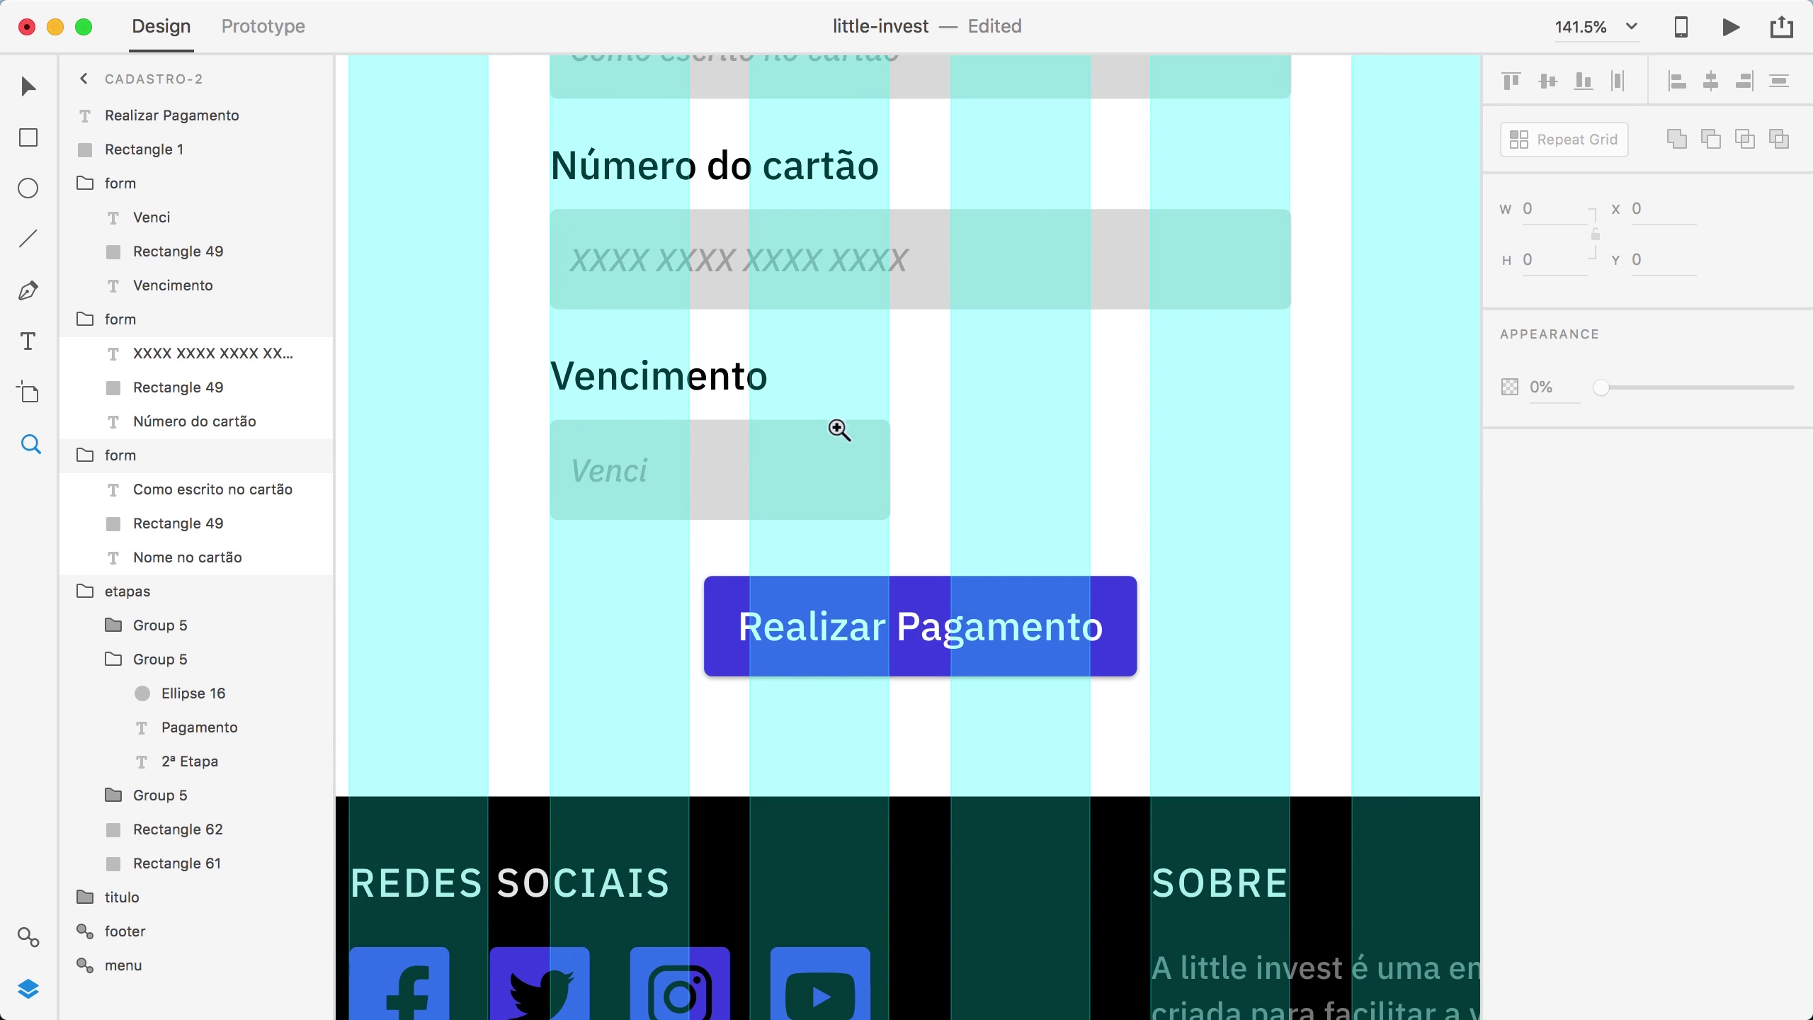
key(v)
click(829, 453)
double_click(615, 477)
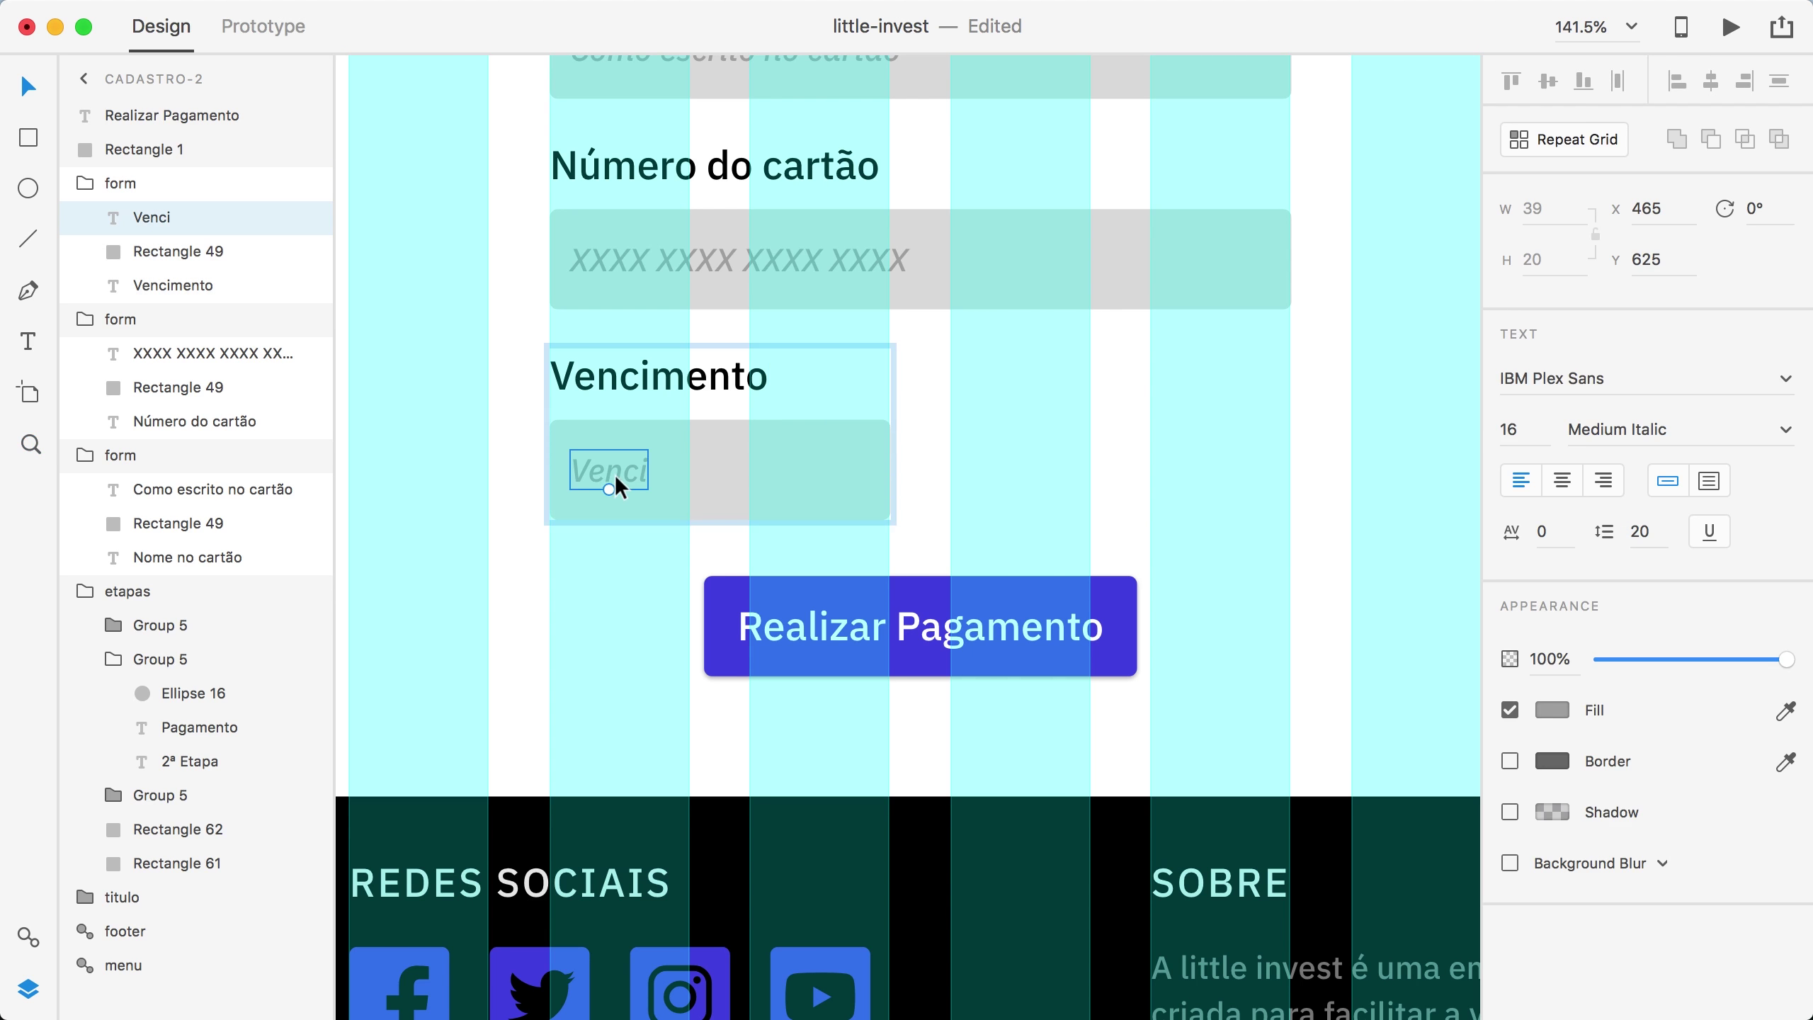
double_click(616, 478)
text(02)
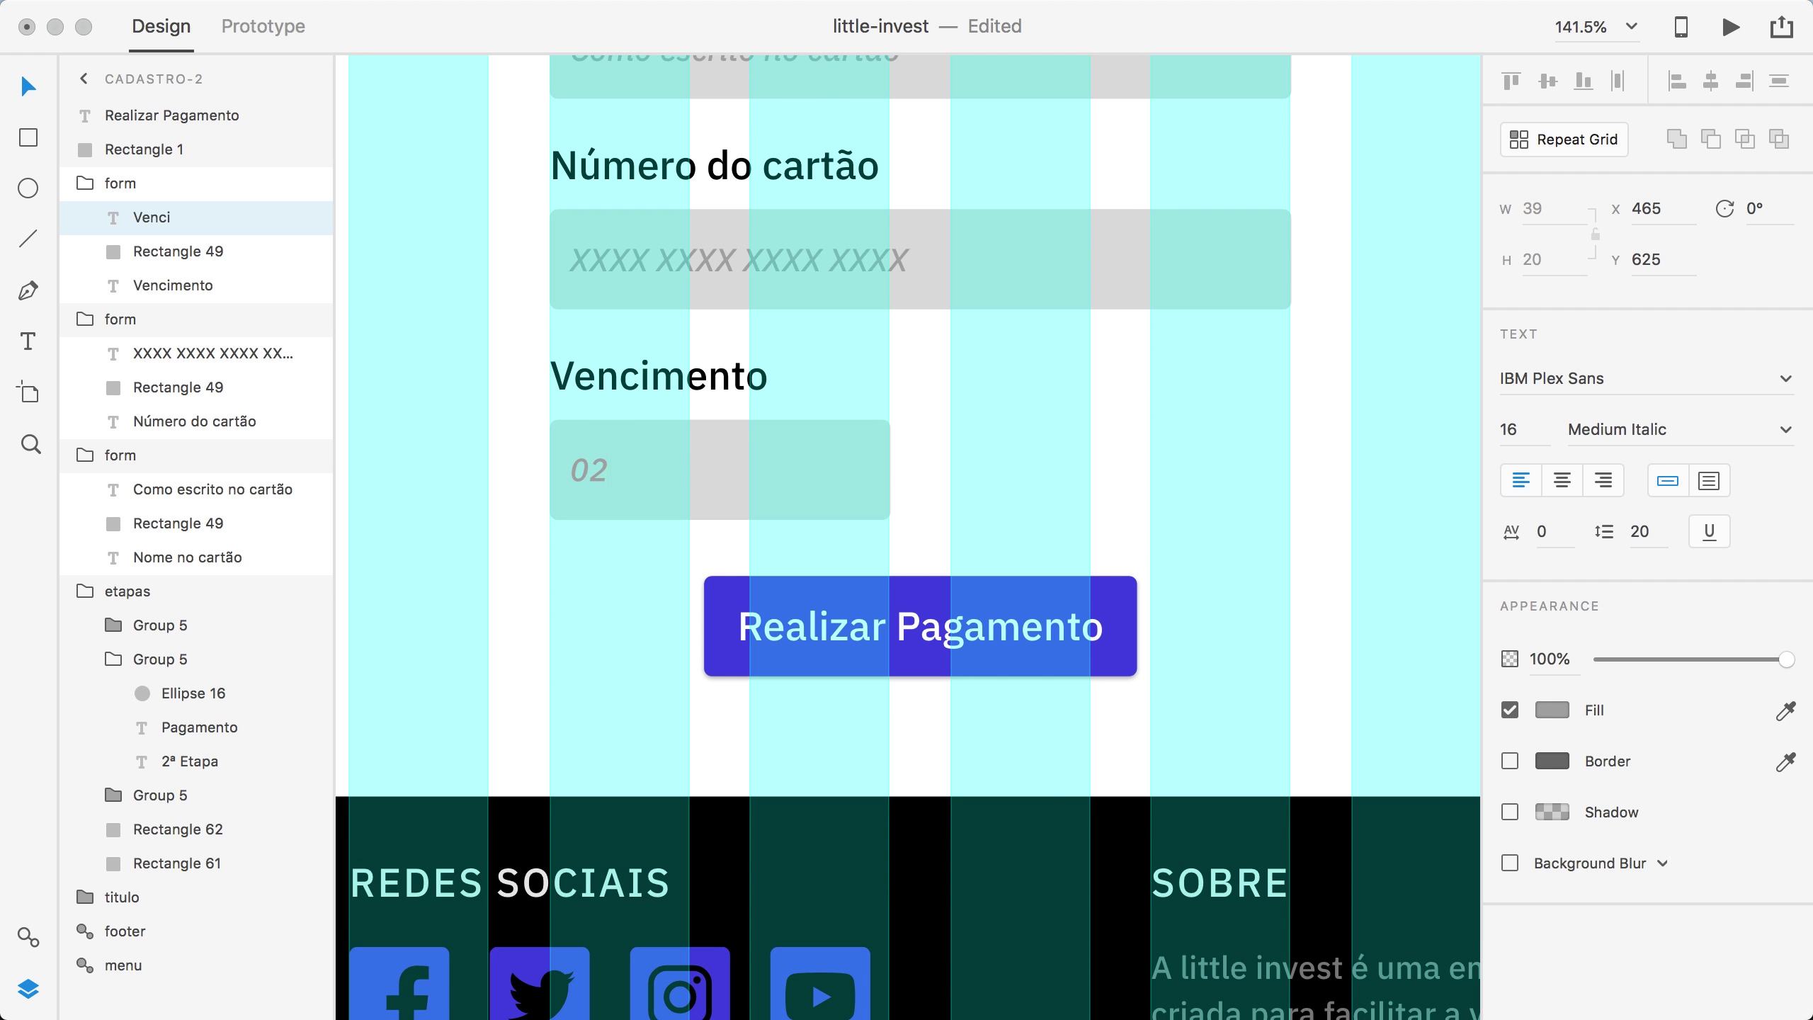
text(XX/XXXX)
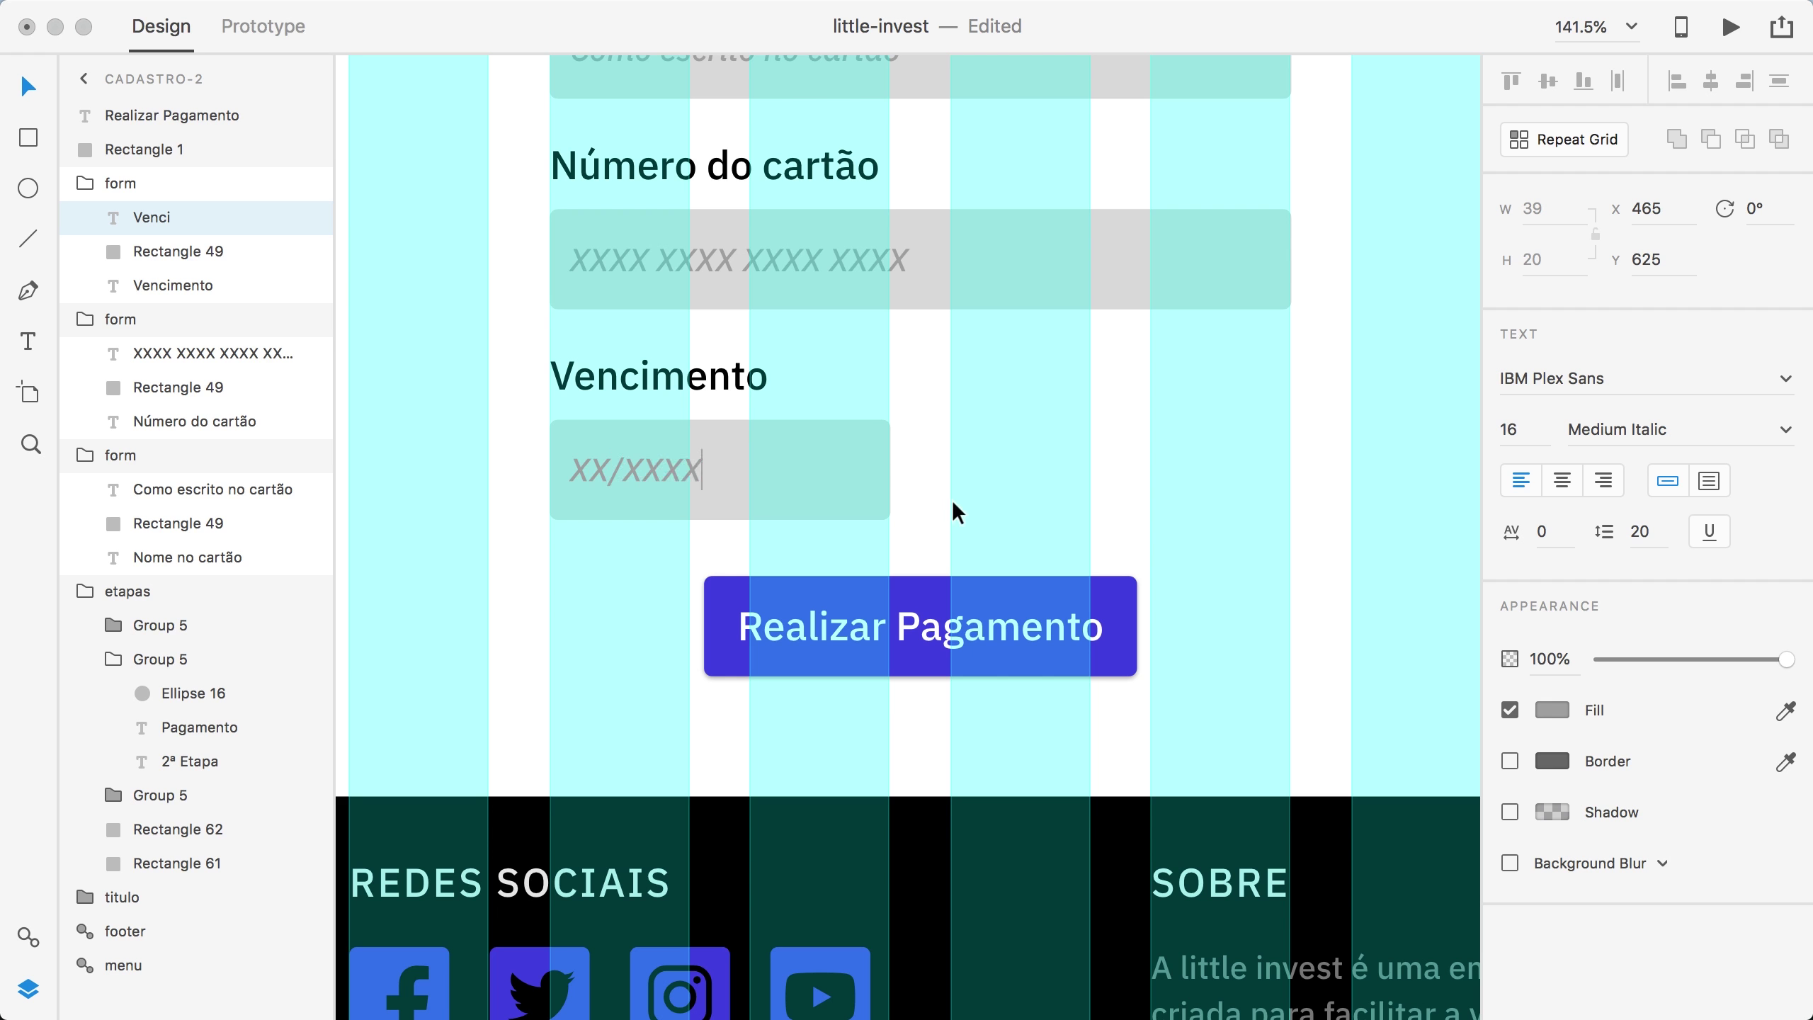
key(Escape)
Step: Repeat the Vencimento field horizontally with a repeat grid, spacing the copy so it aligns with the next two layout columns
click(964, 450)
drag(923, 491, 872, 465)
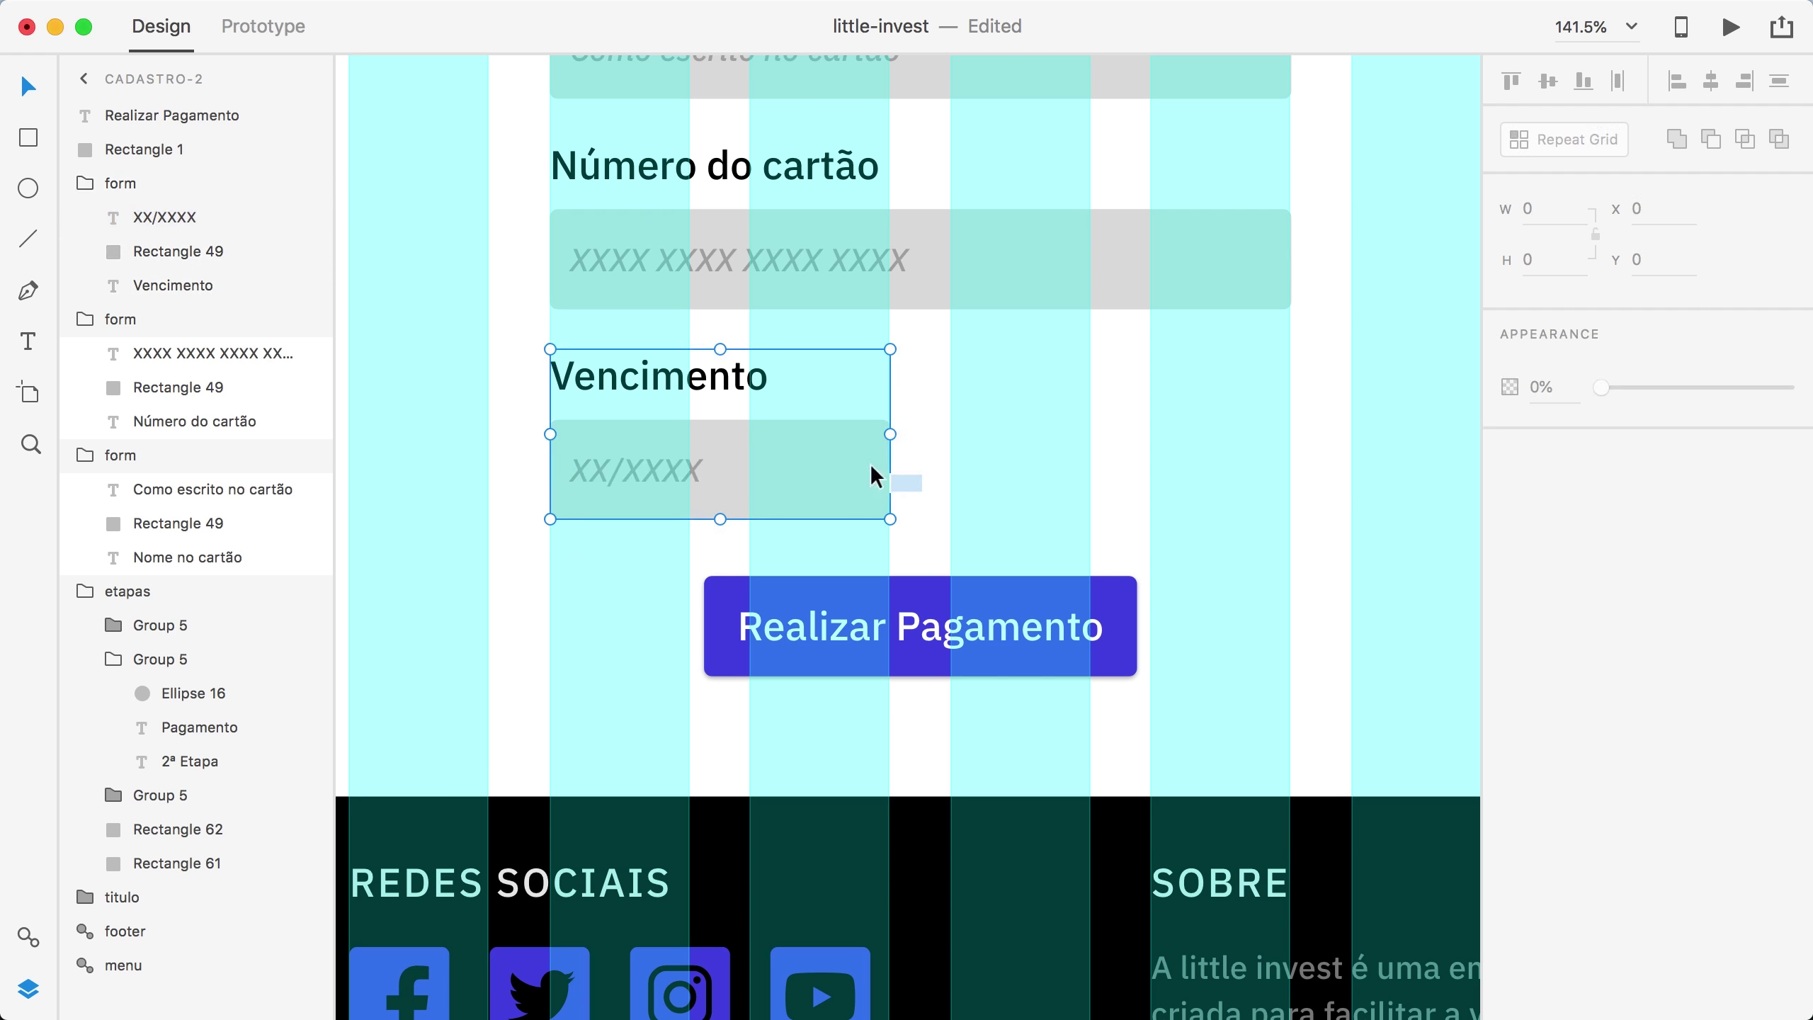
click(1517, 138)
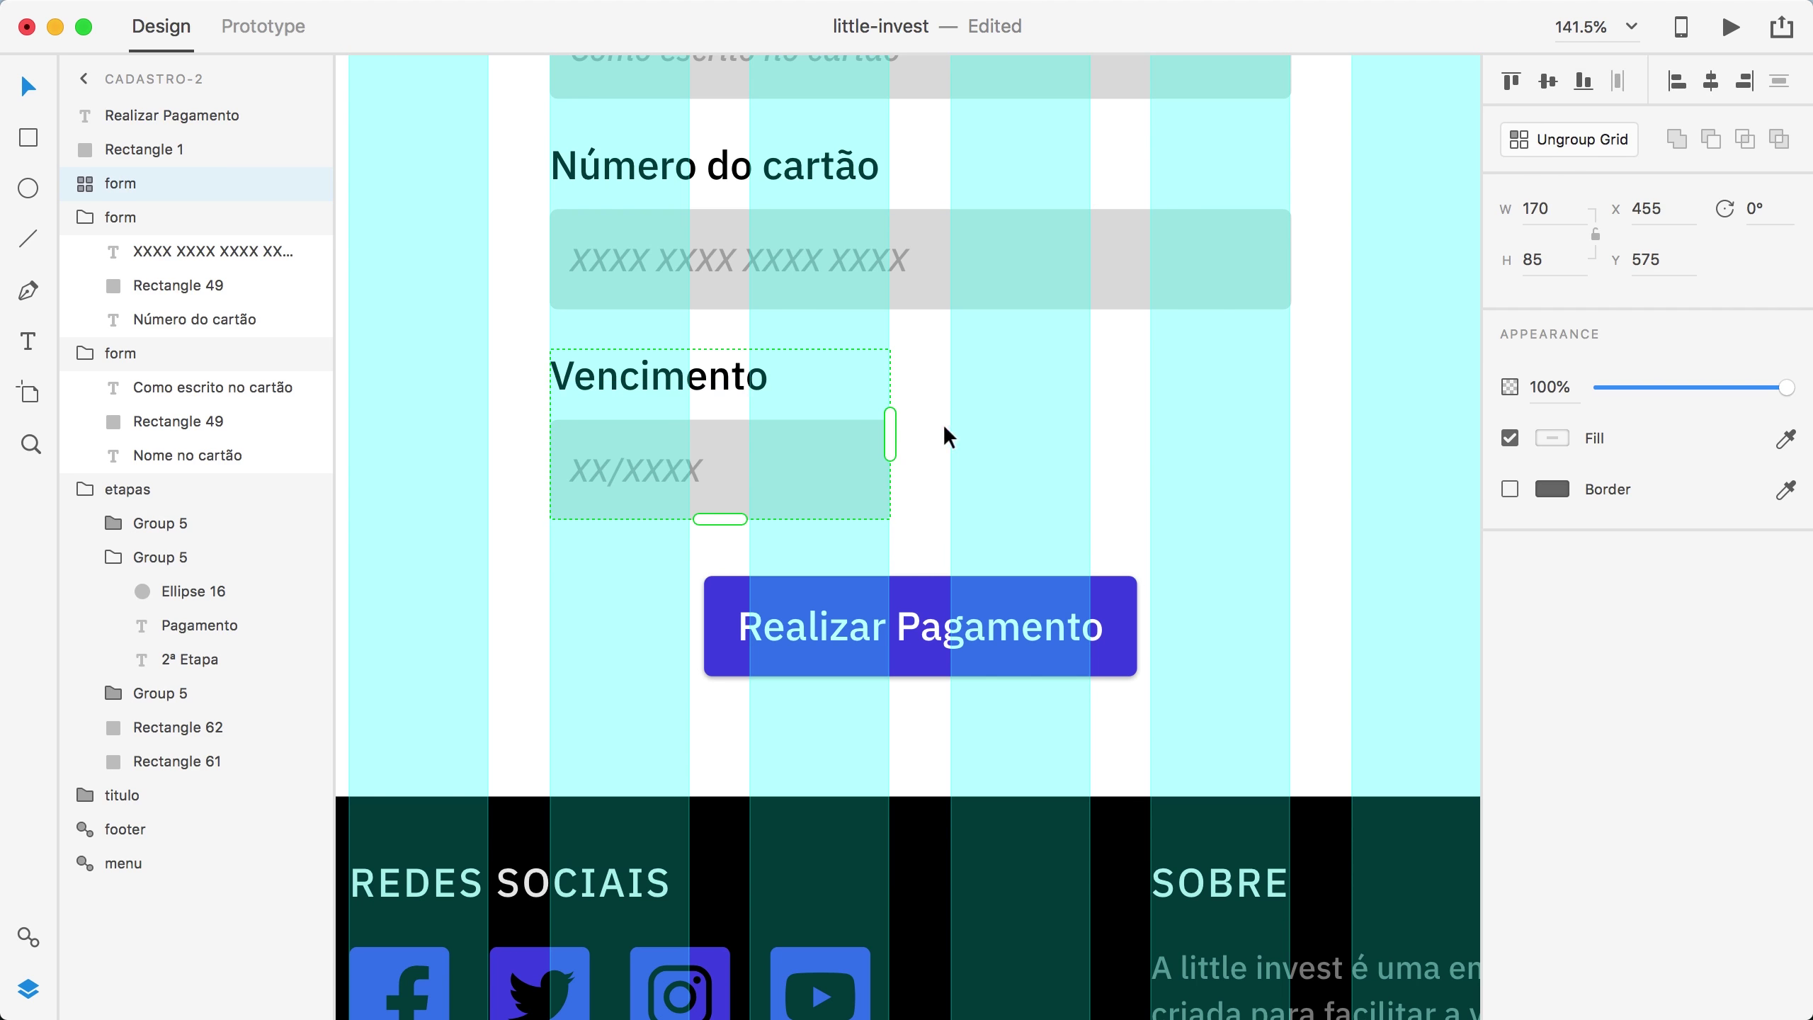
drag(897, 436, 1291, 434)
drag(907, 465, 923, 468)
Step: Change the repeated field's label to "Código" and its placeholder to "XXX"
click(1159, 539)
double_click(1111, 381)
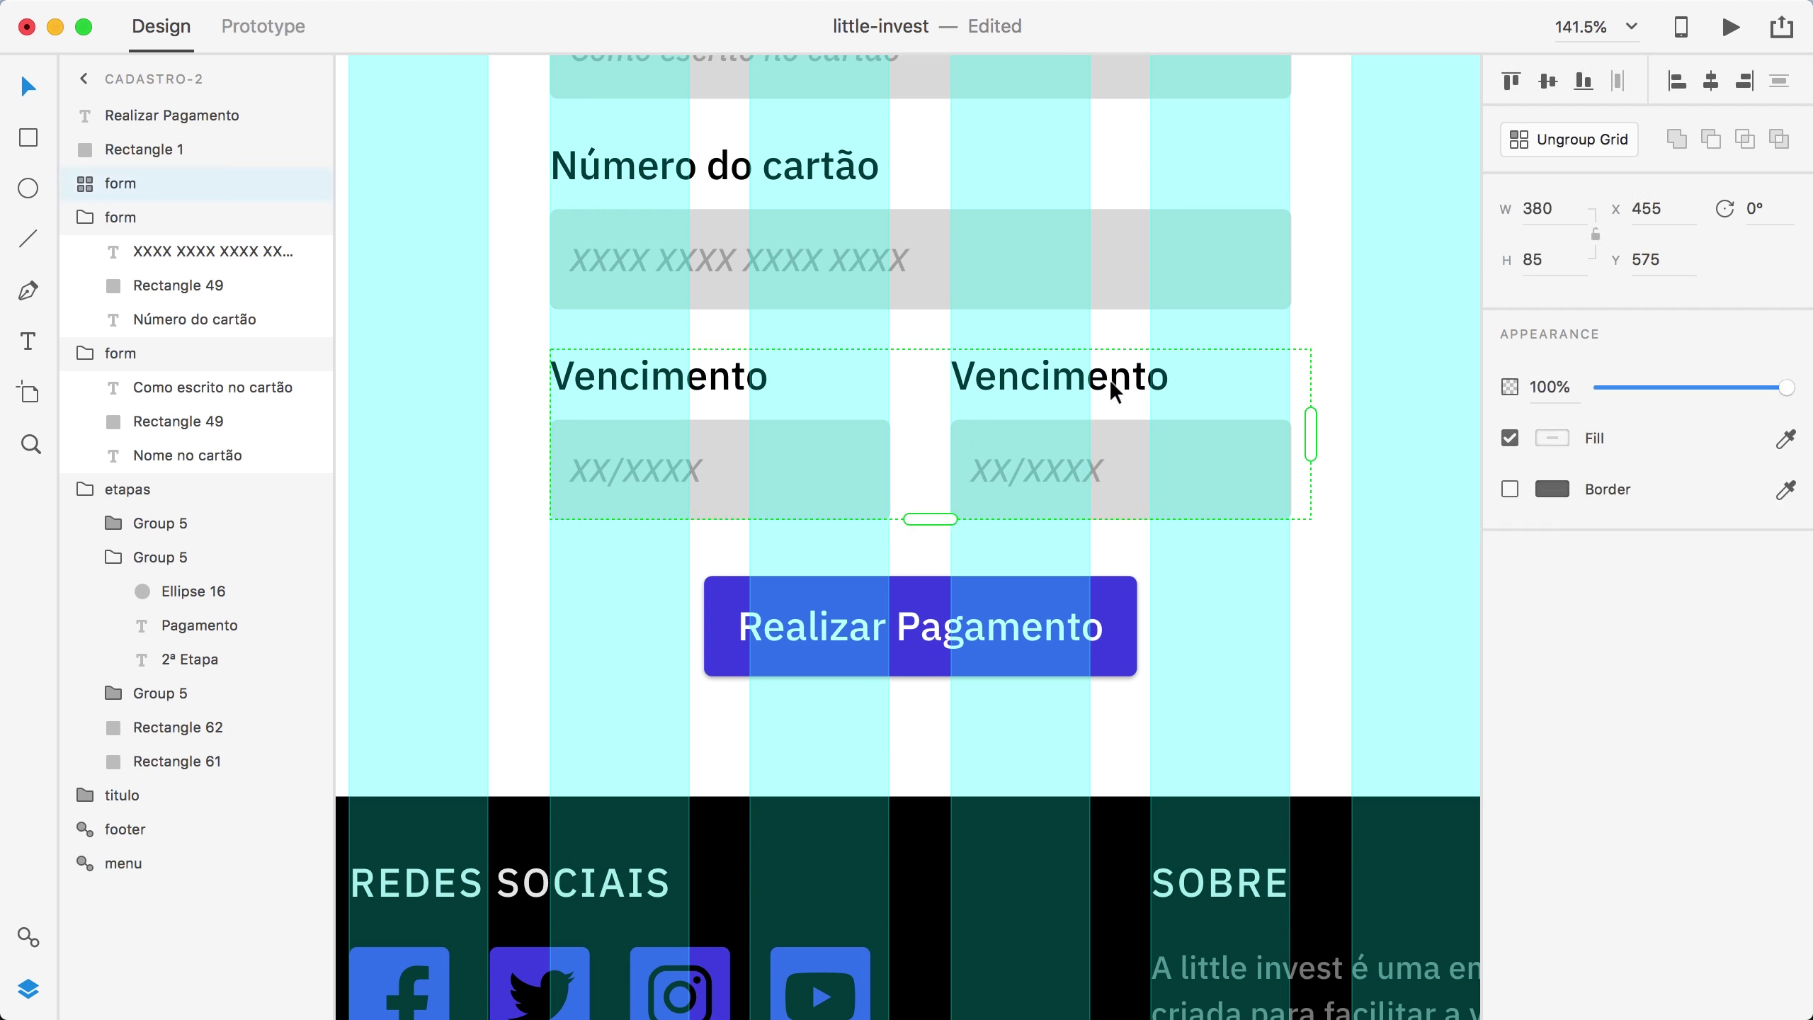
double_click(1116, 392)
text(C)
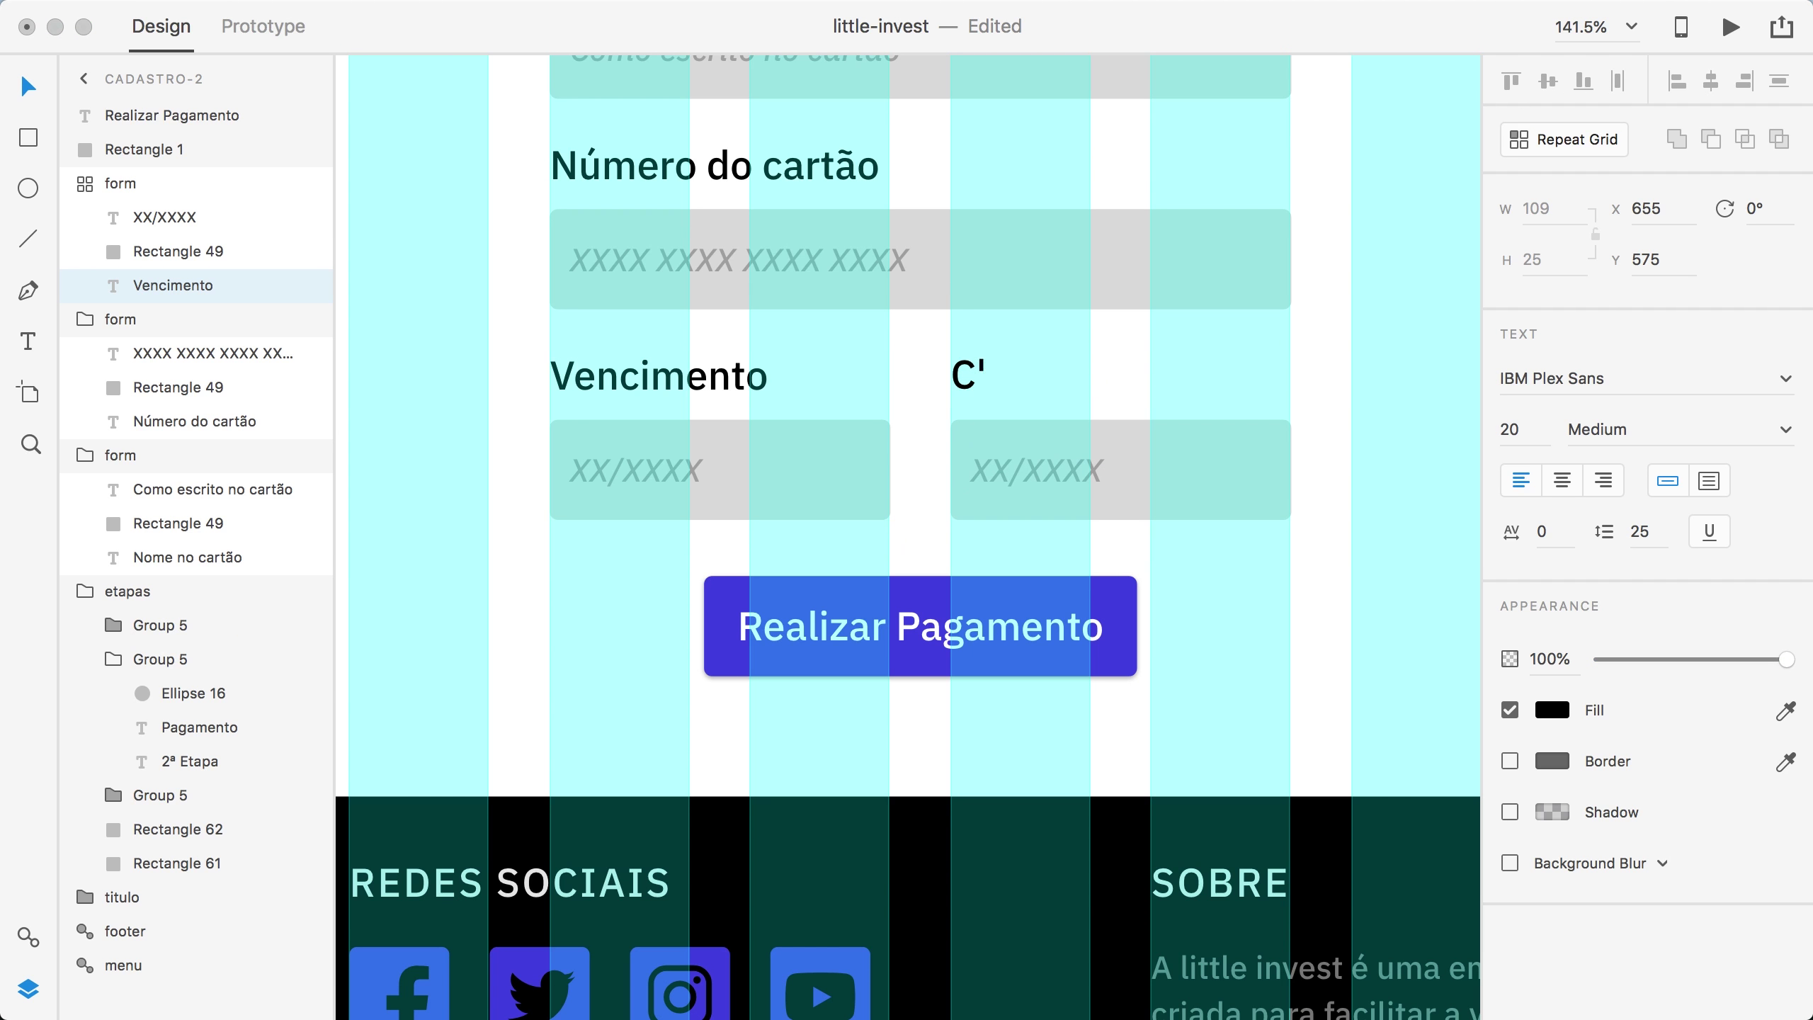
text(ódigo)
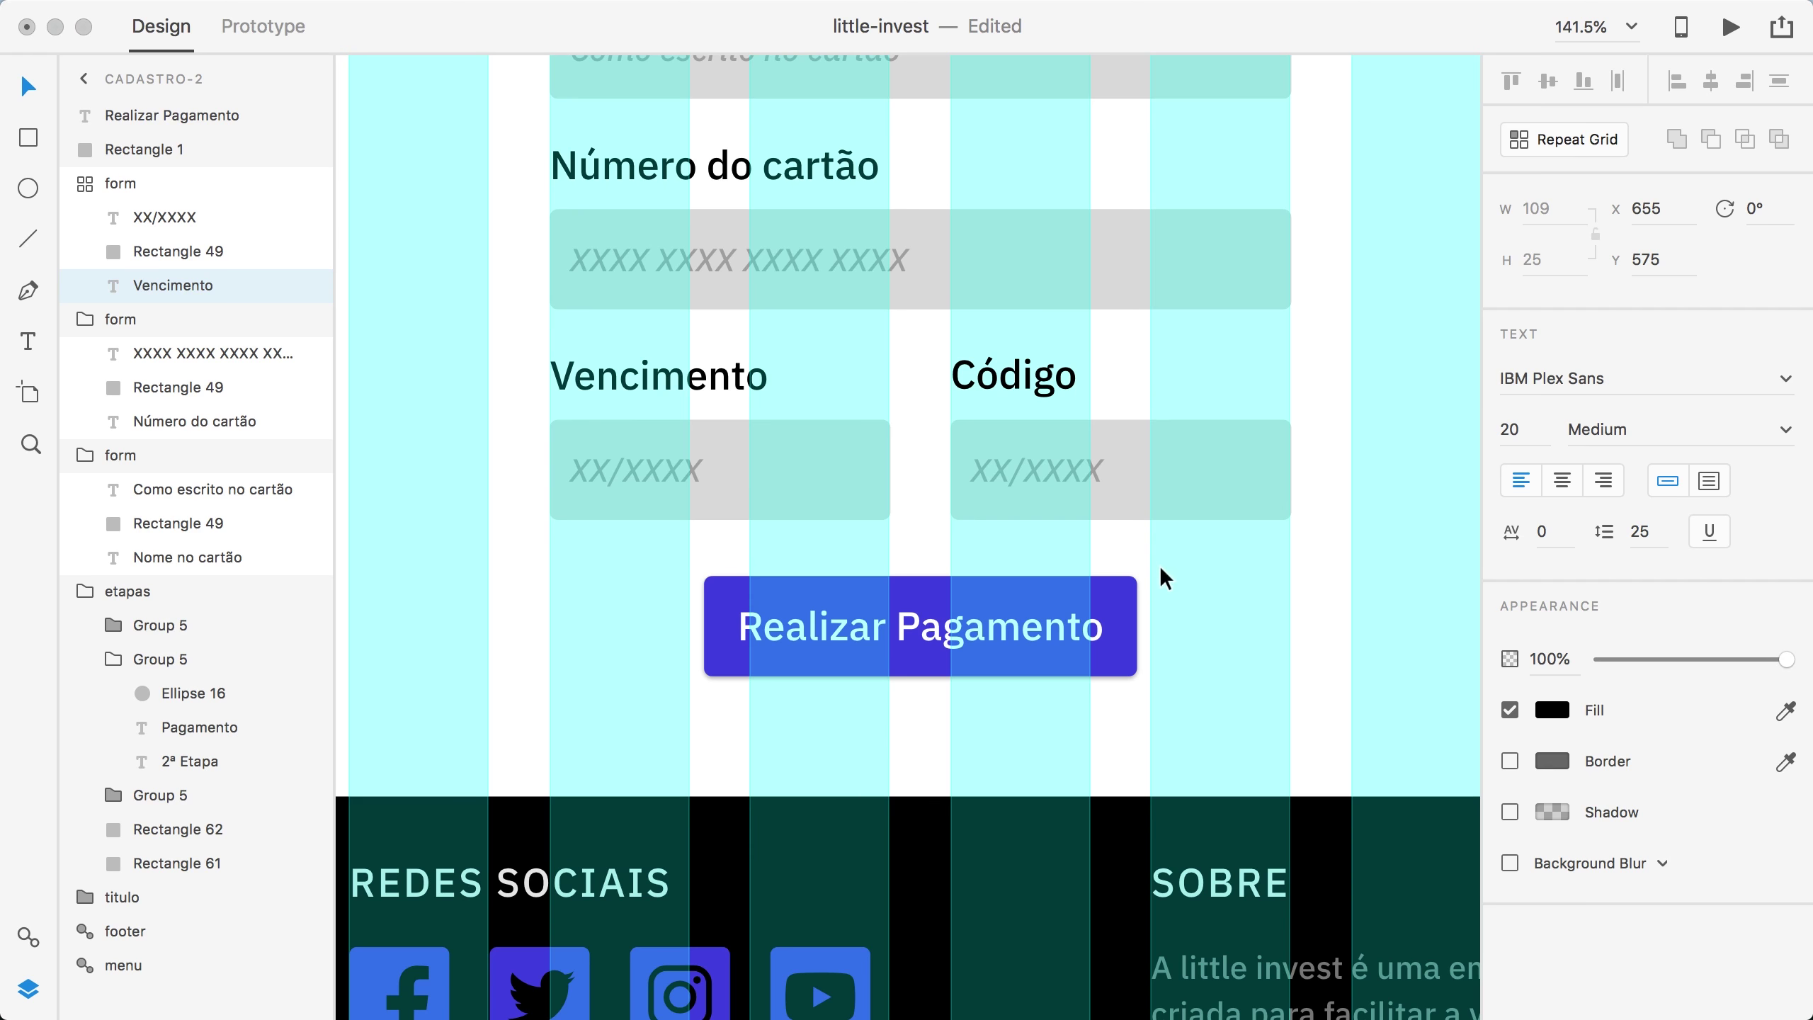
double_click(1068, 473)
double_click(1071, 472)
text(XXX)
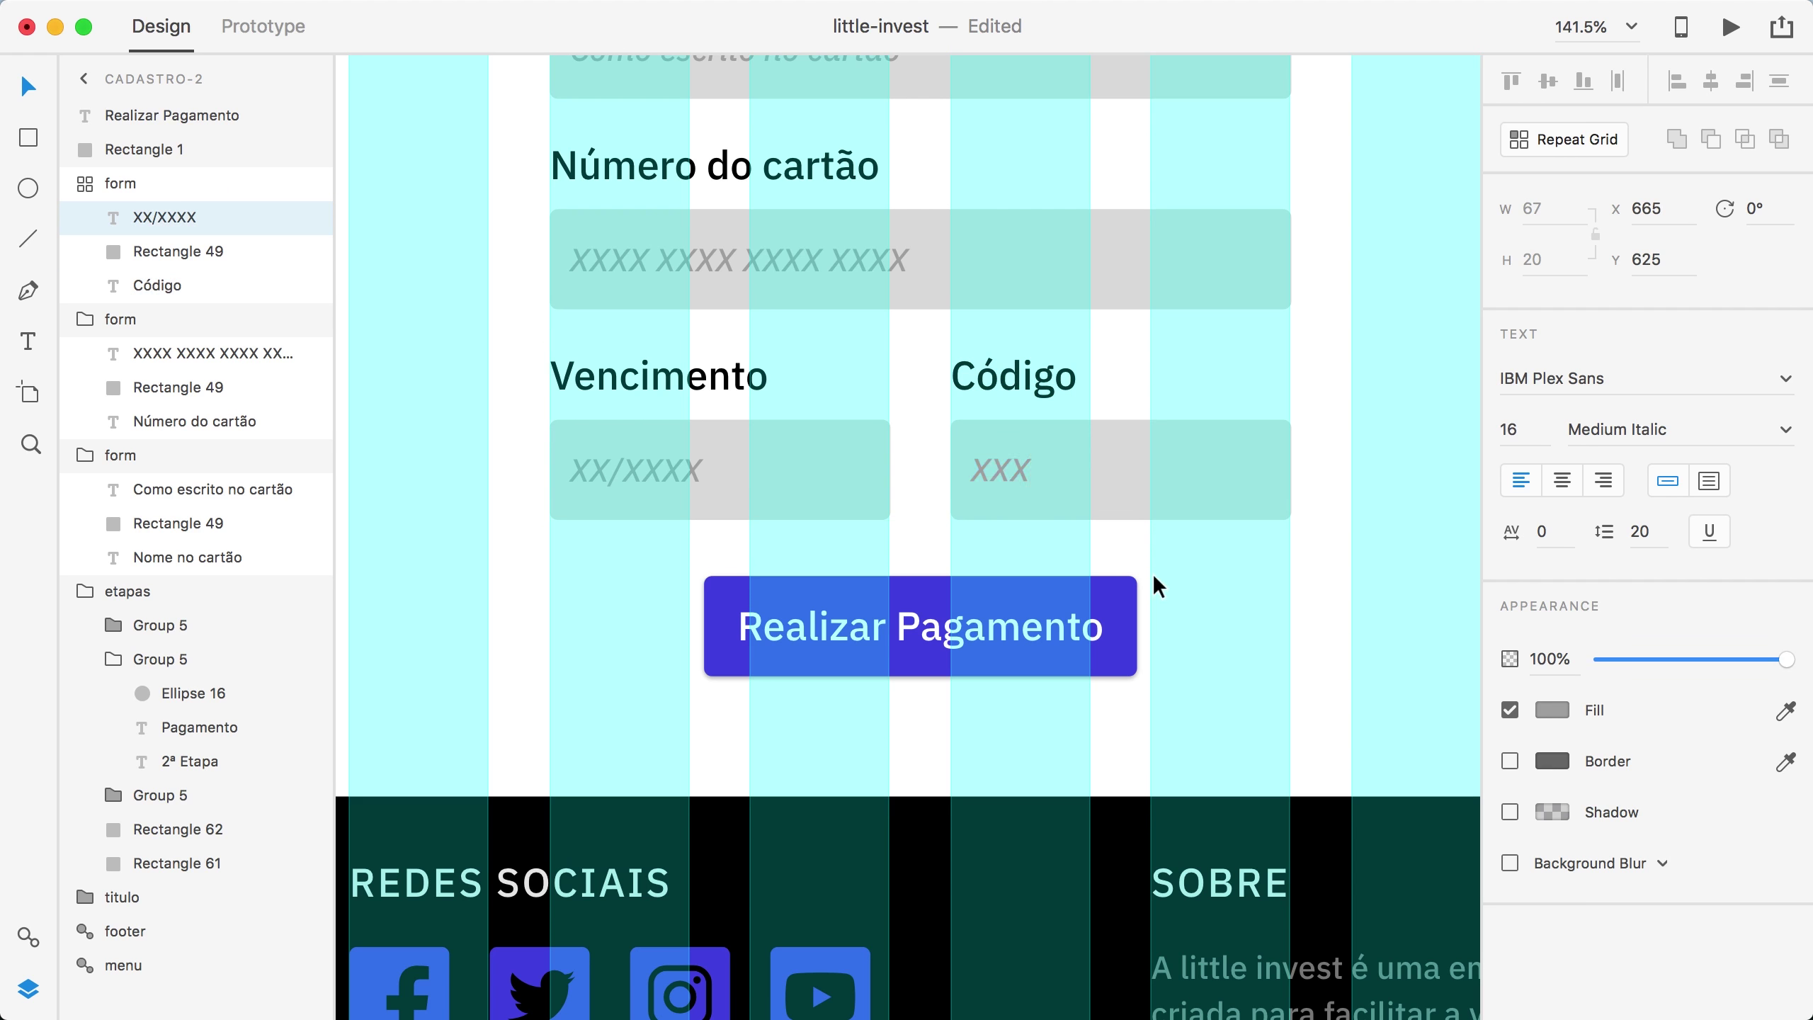
click(1154, 579)
click(1154, 579)
Step: Duplicate the cadastro-2 artboard and place the copy beside it on the empty side of the canvas
key(super+1)
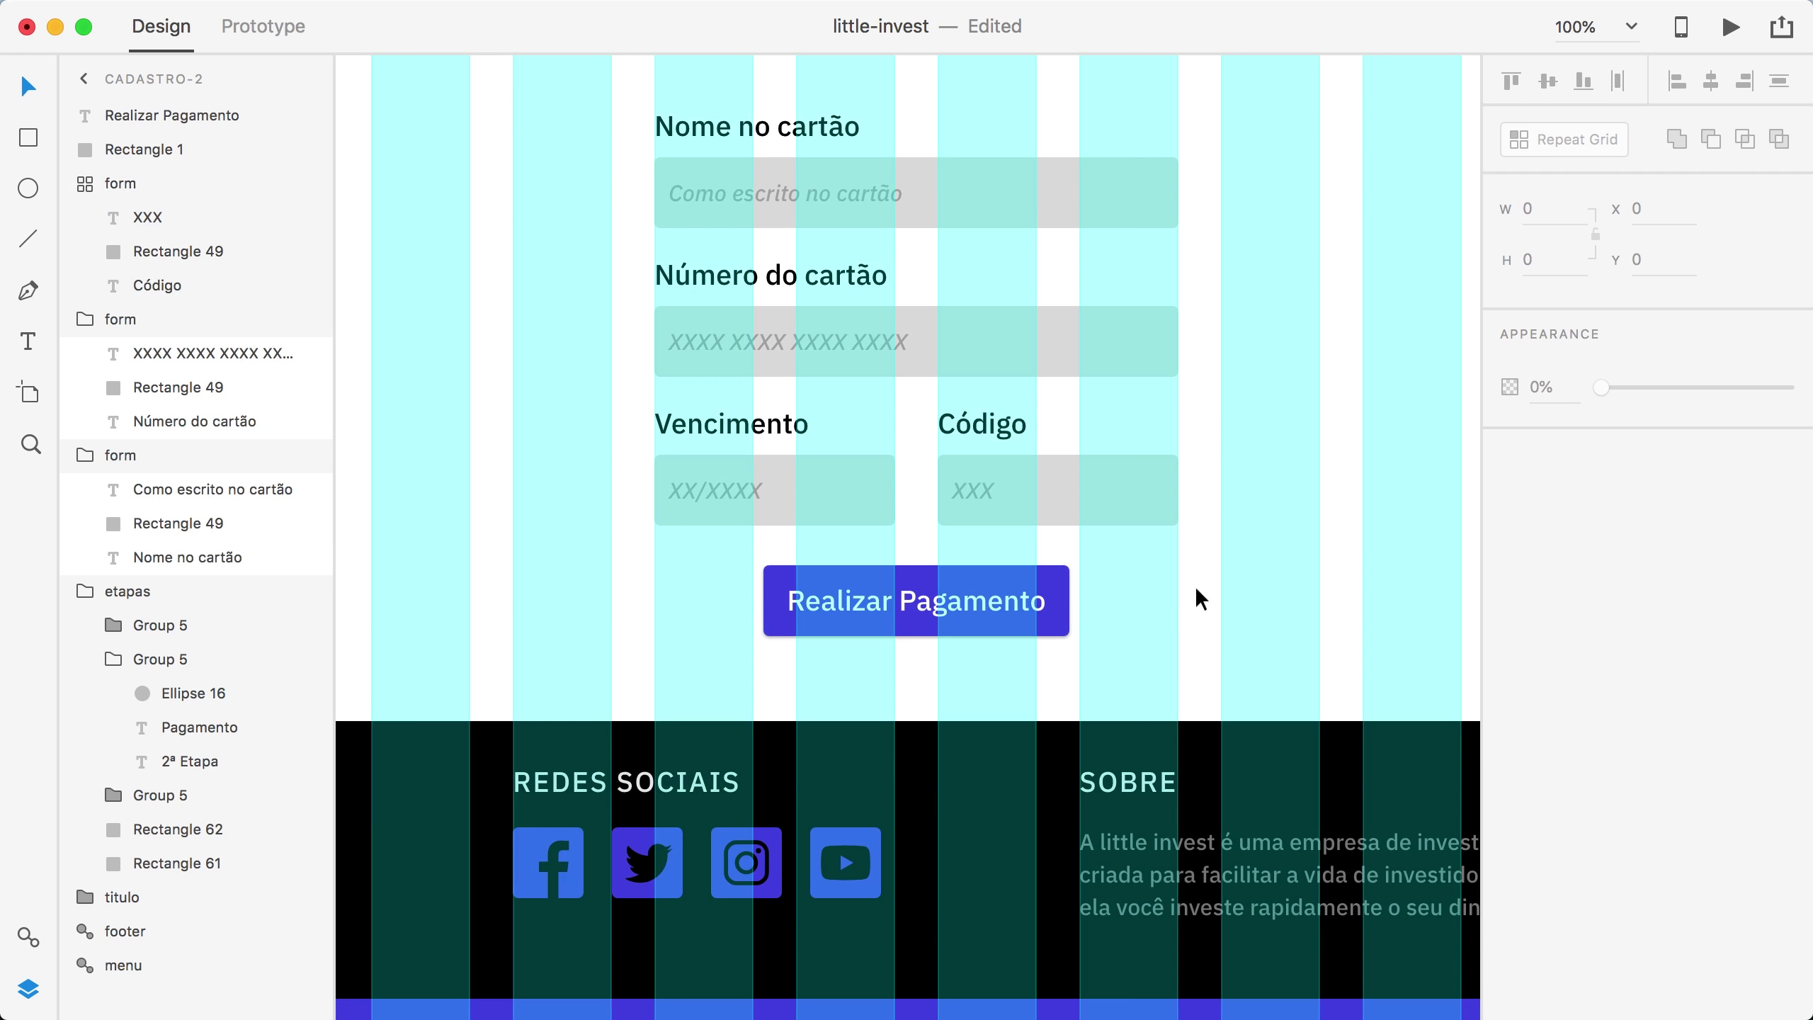
key(super+minus)
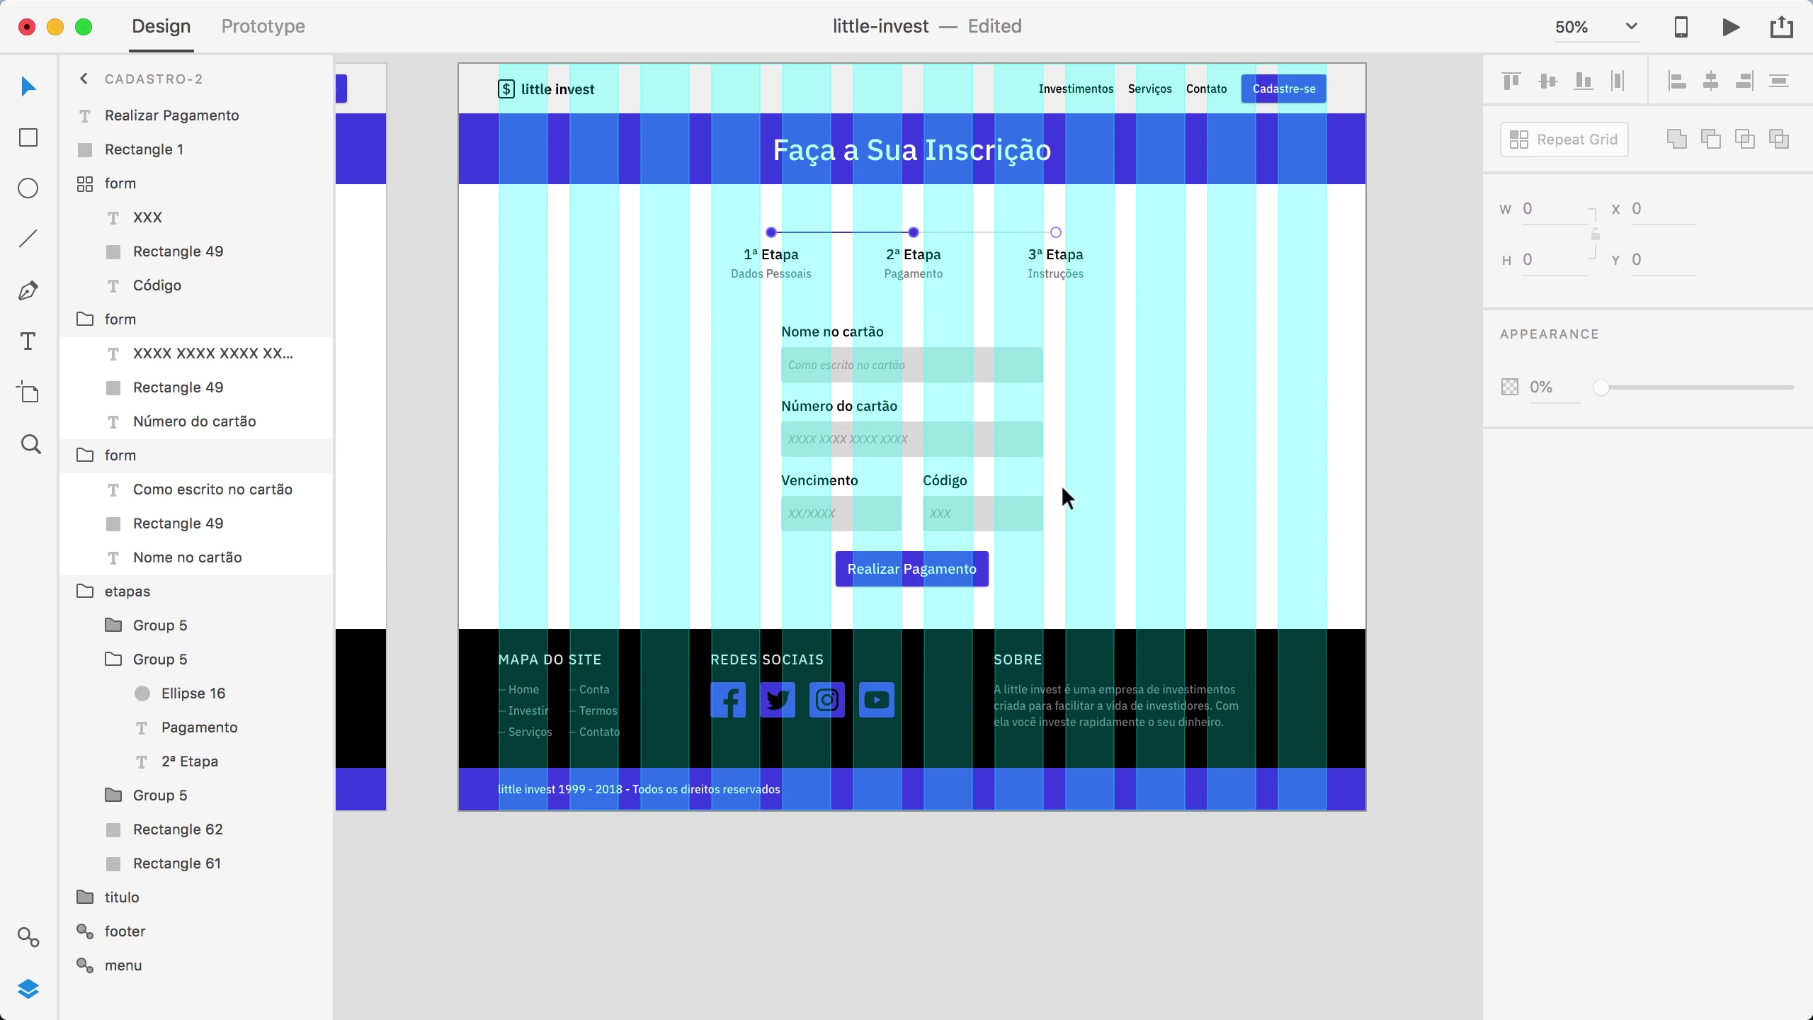
key(super+minus)
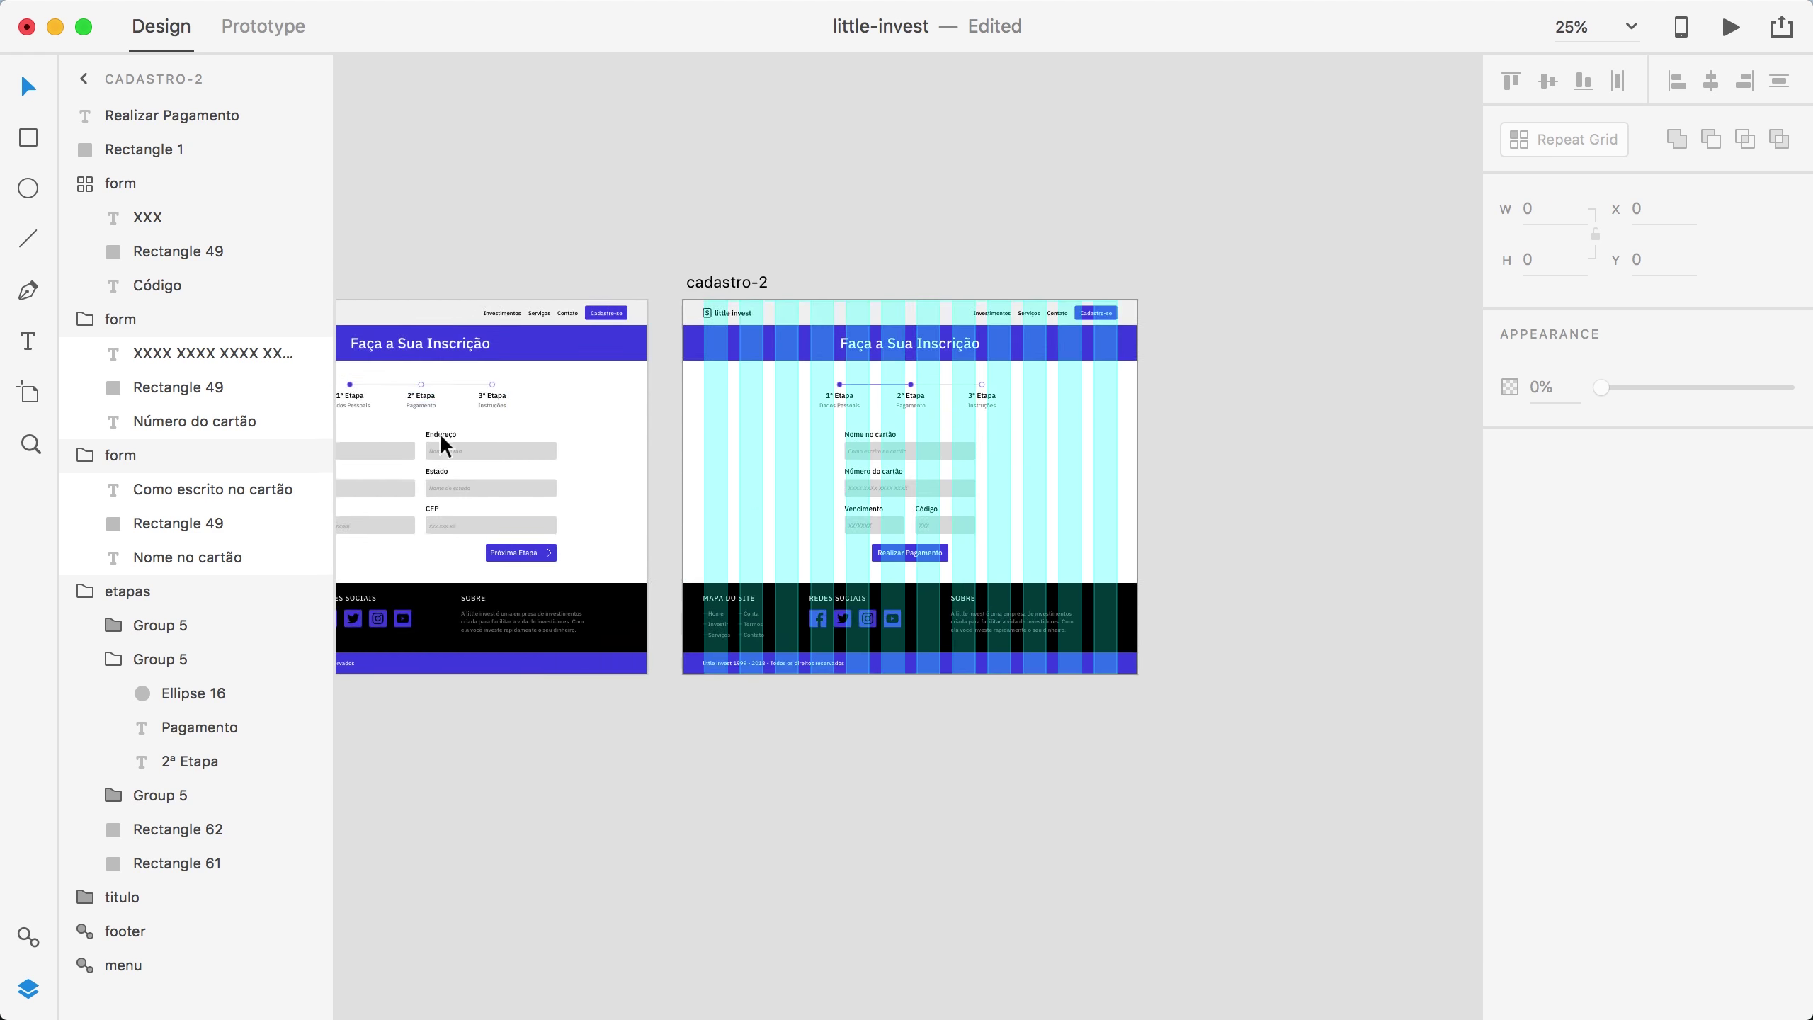
drag(709, 541, 853, 535)
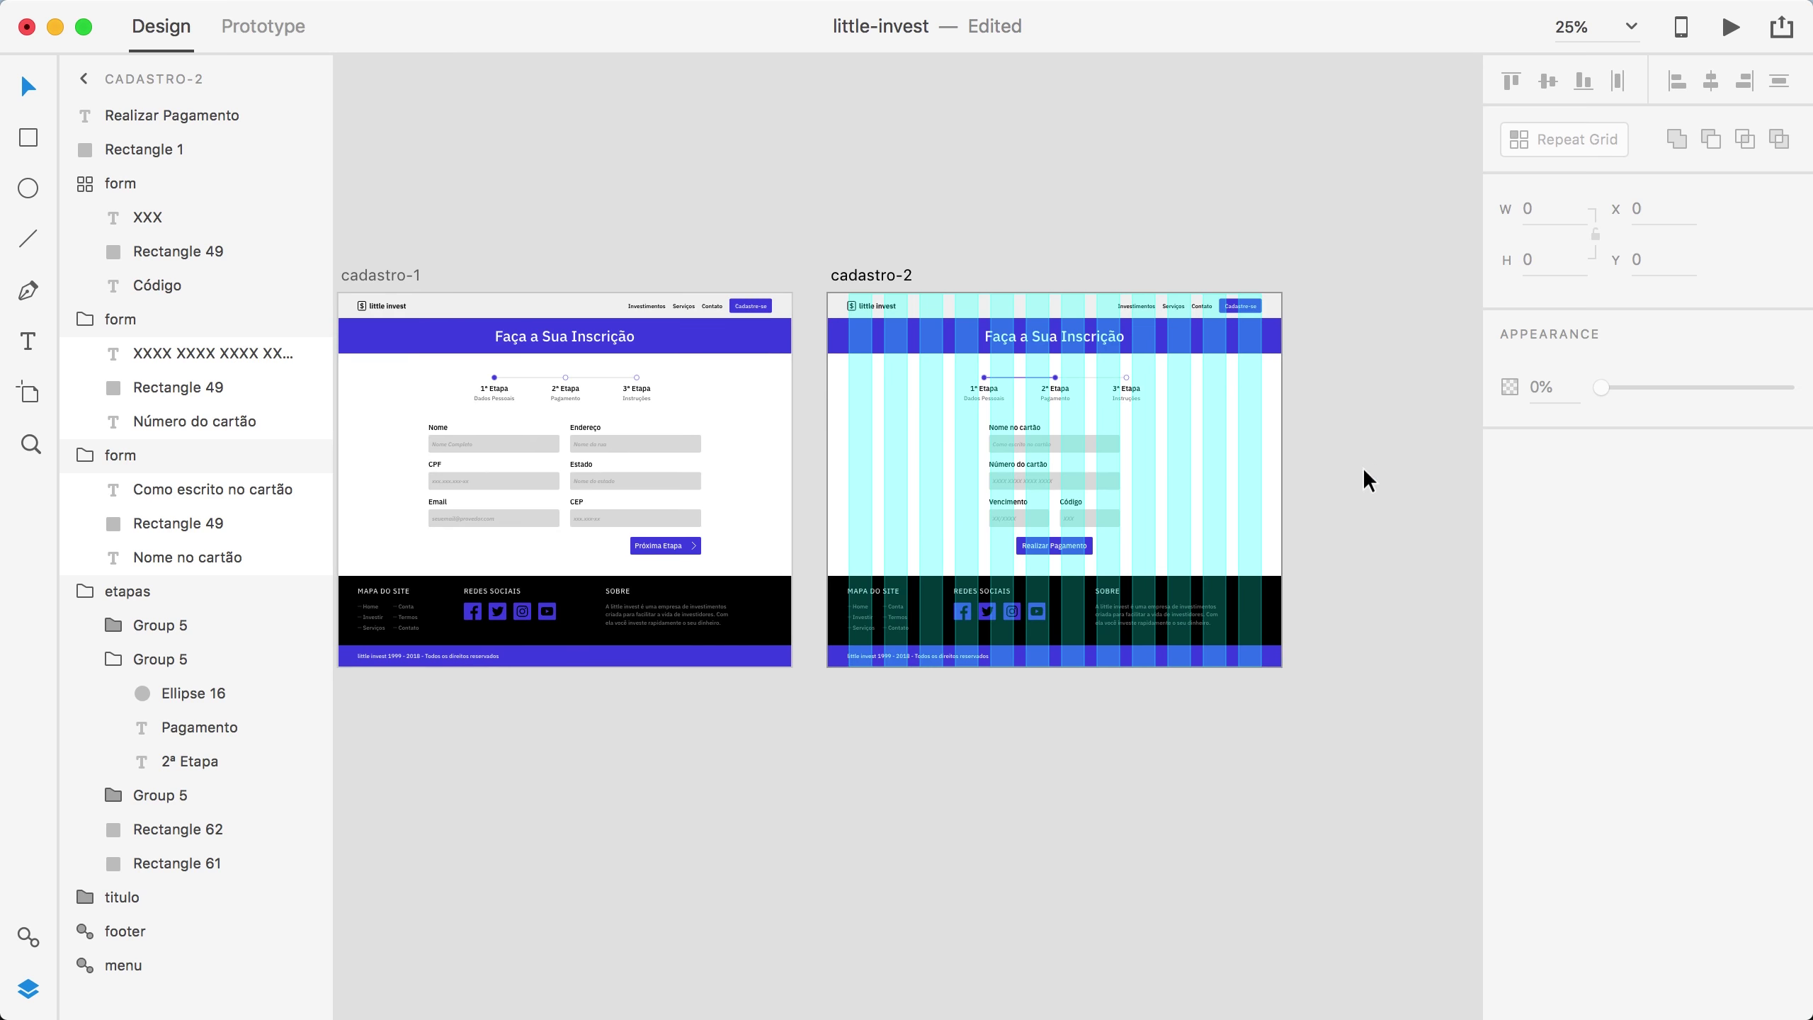
drag(1345, 473, 1001, 564)
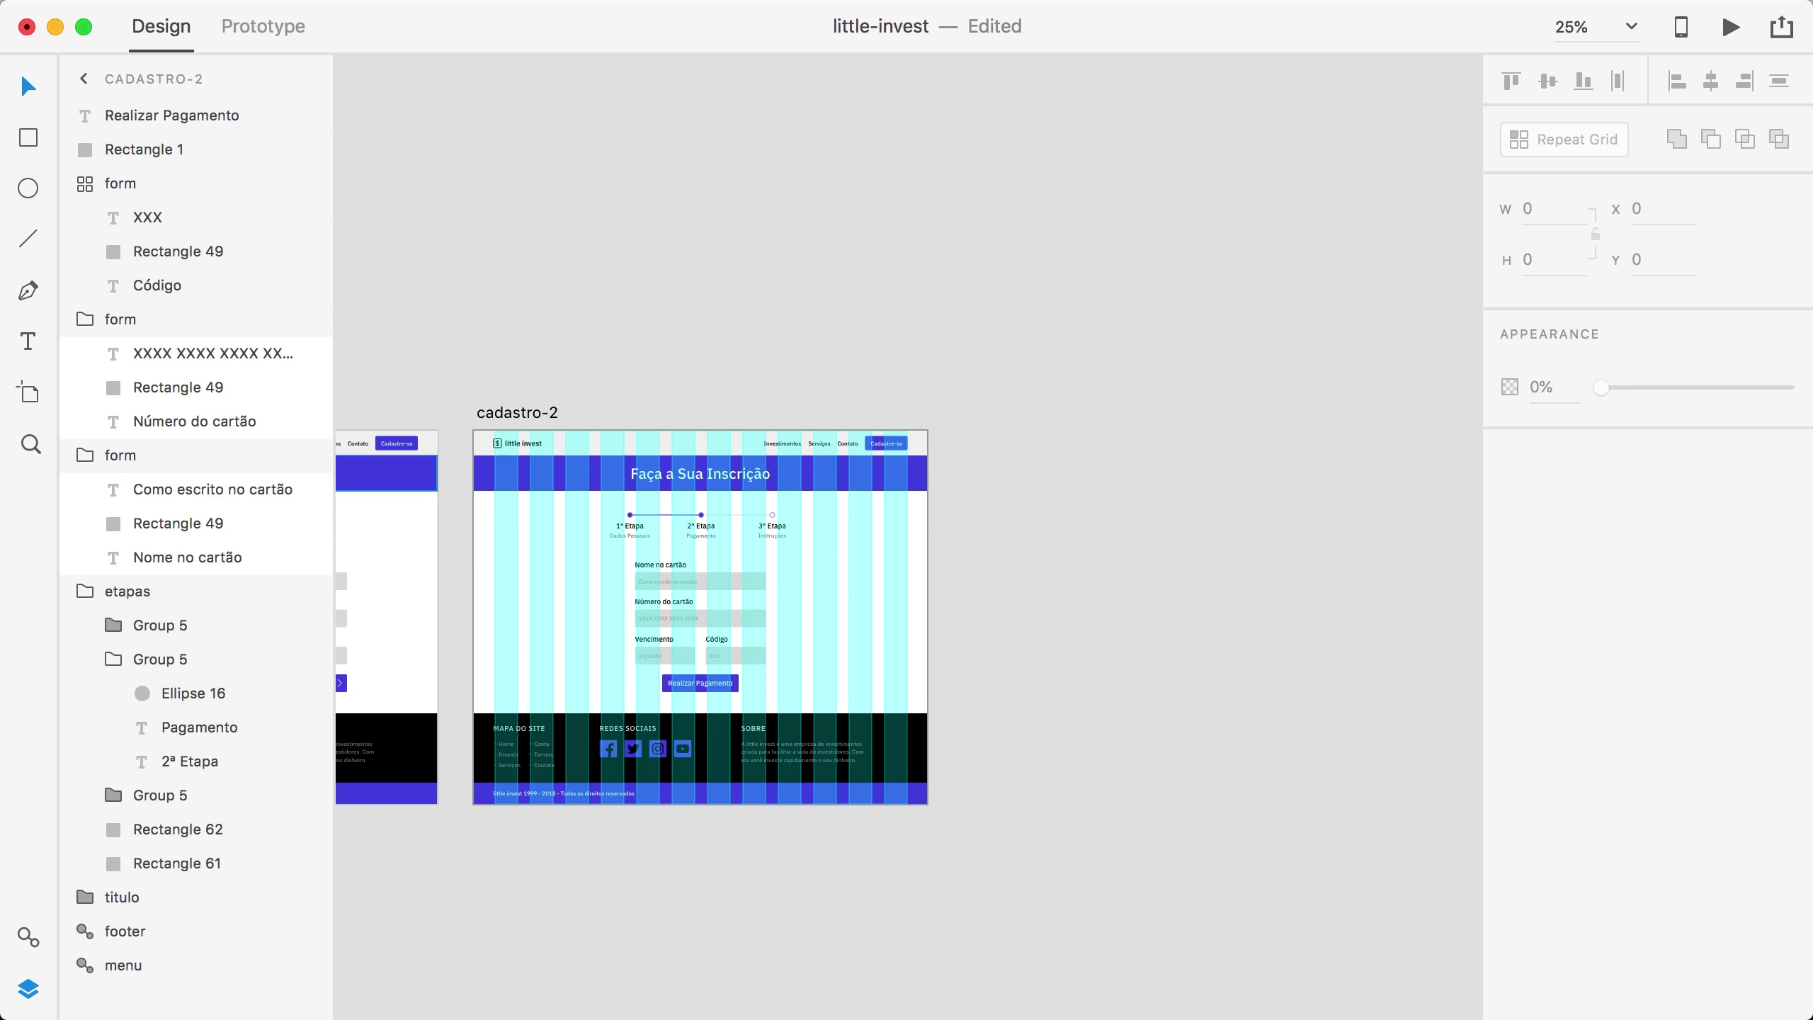
key(super+Tab)
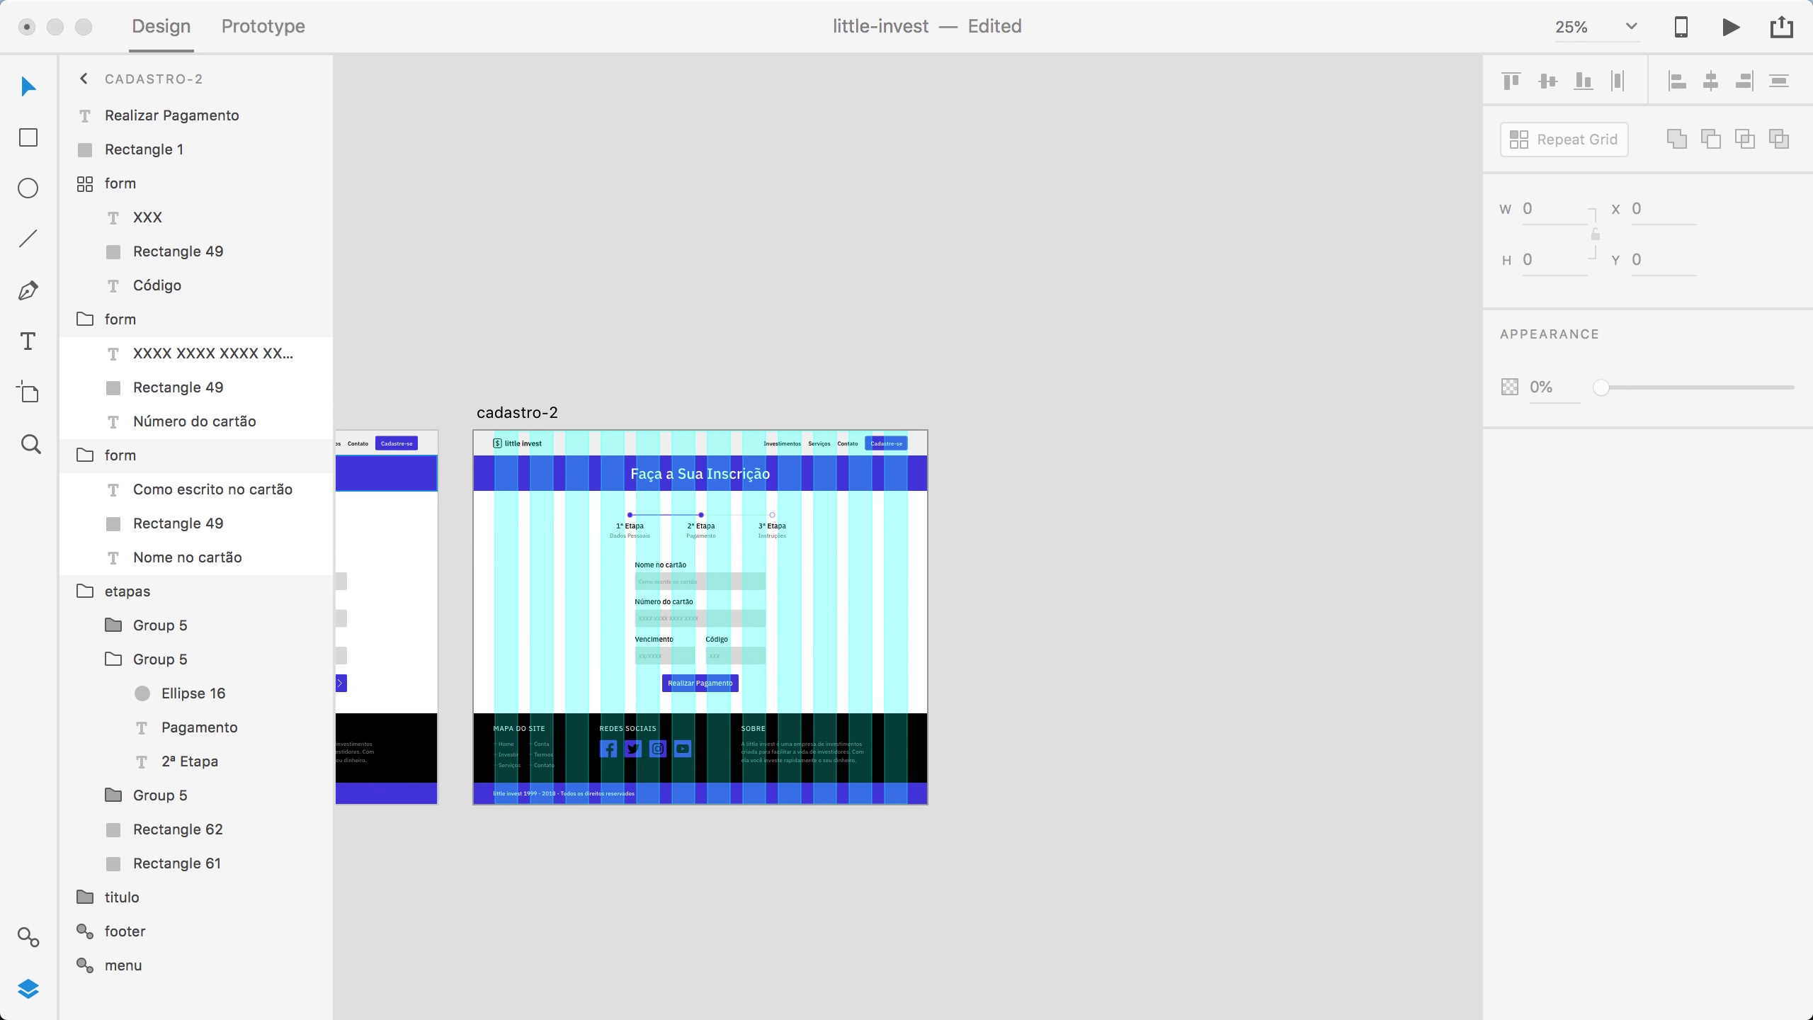
click(544, 410)
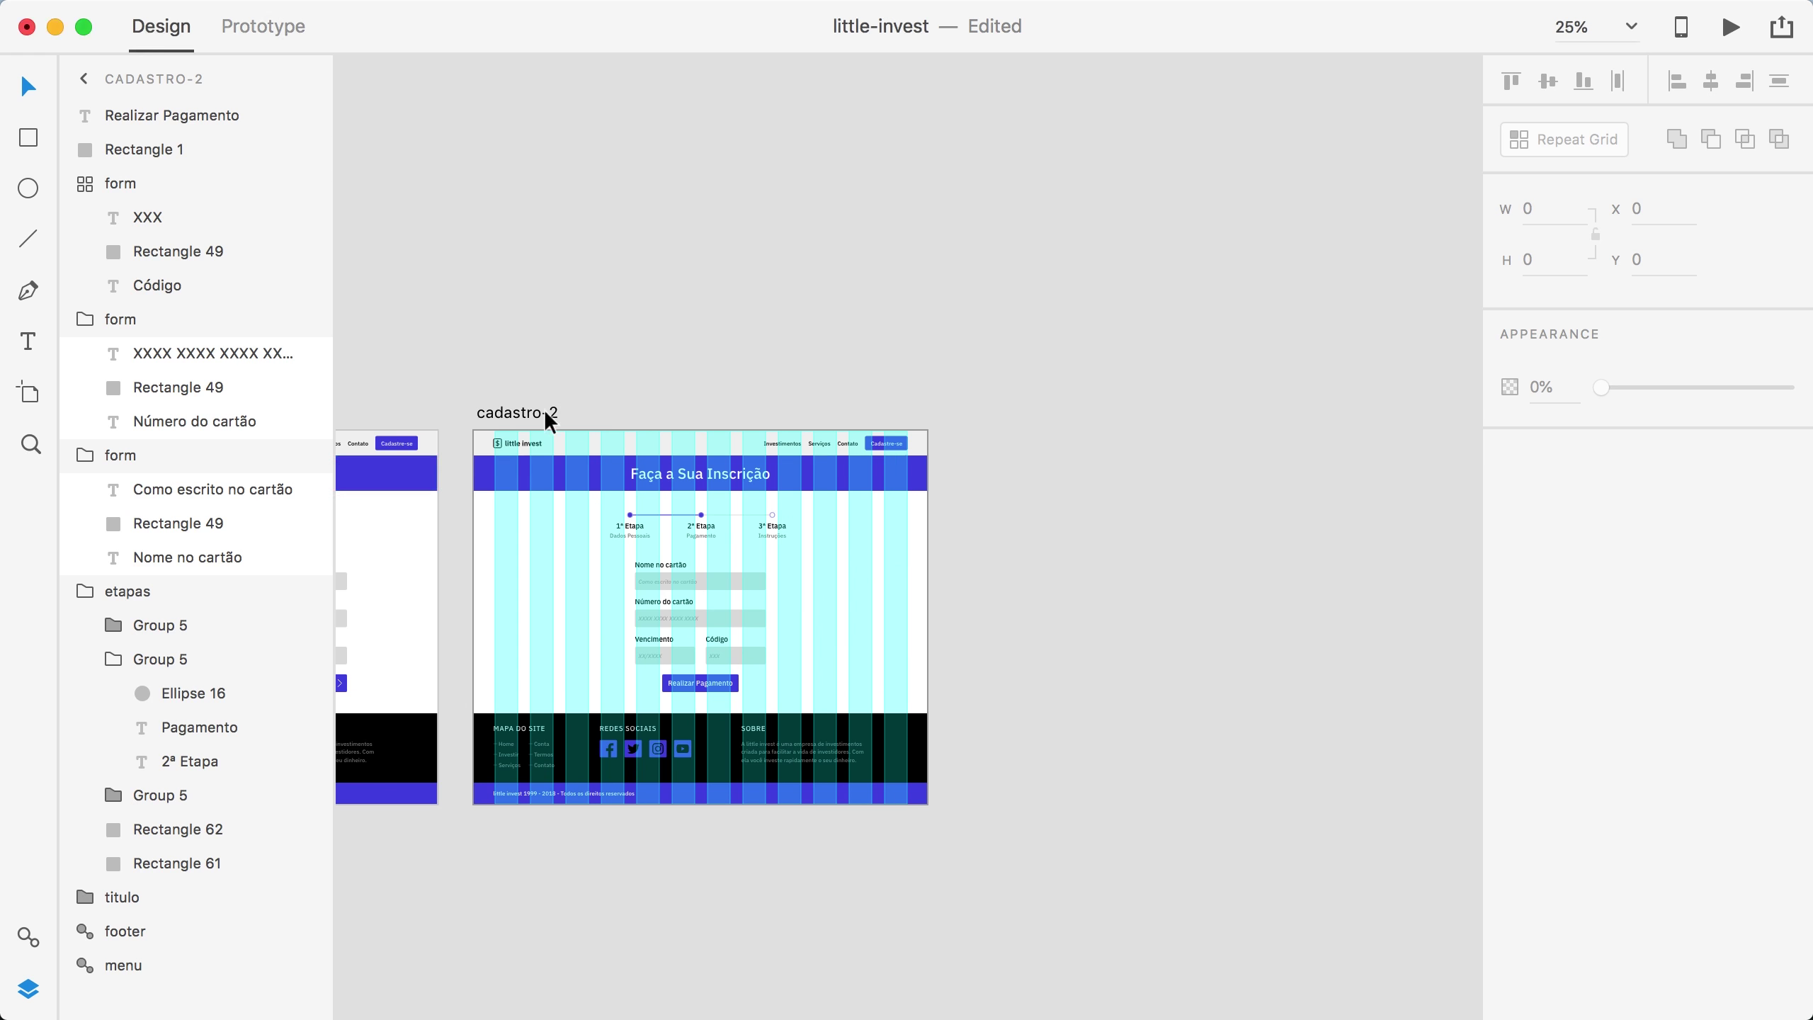
alt+drag(510, 411, 998, 426)
click(1158, 887)
drag(1197, 871, 939, 862)
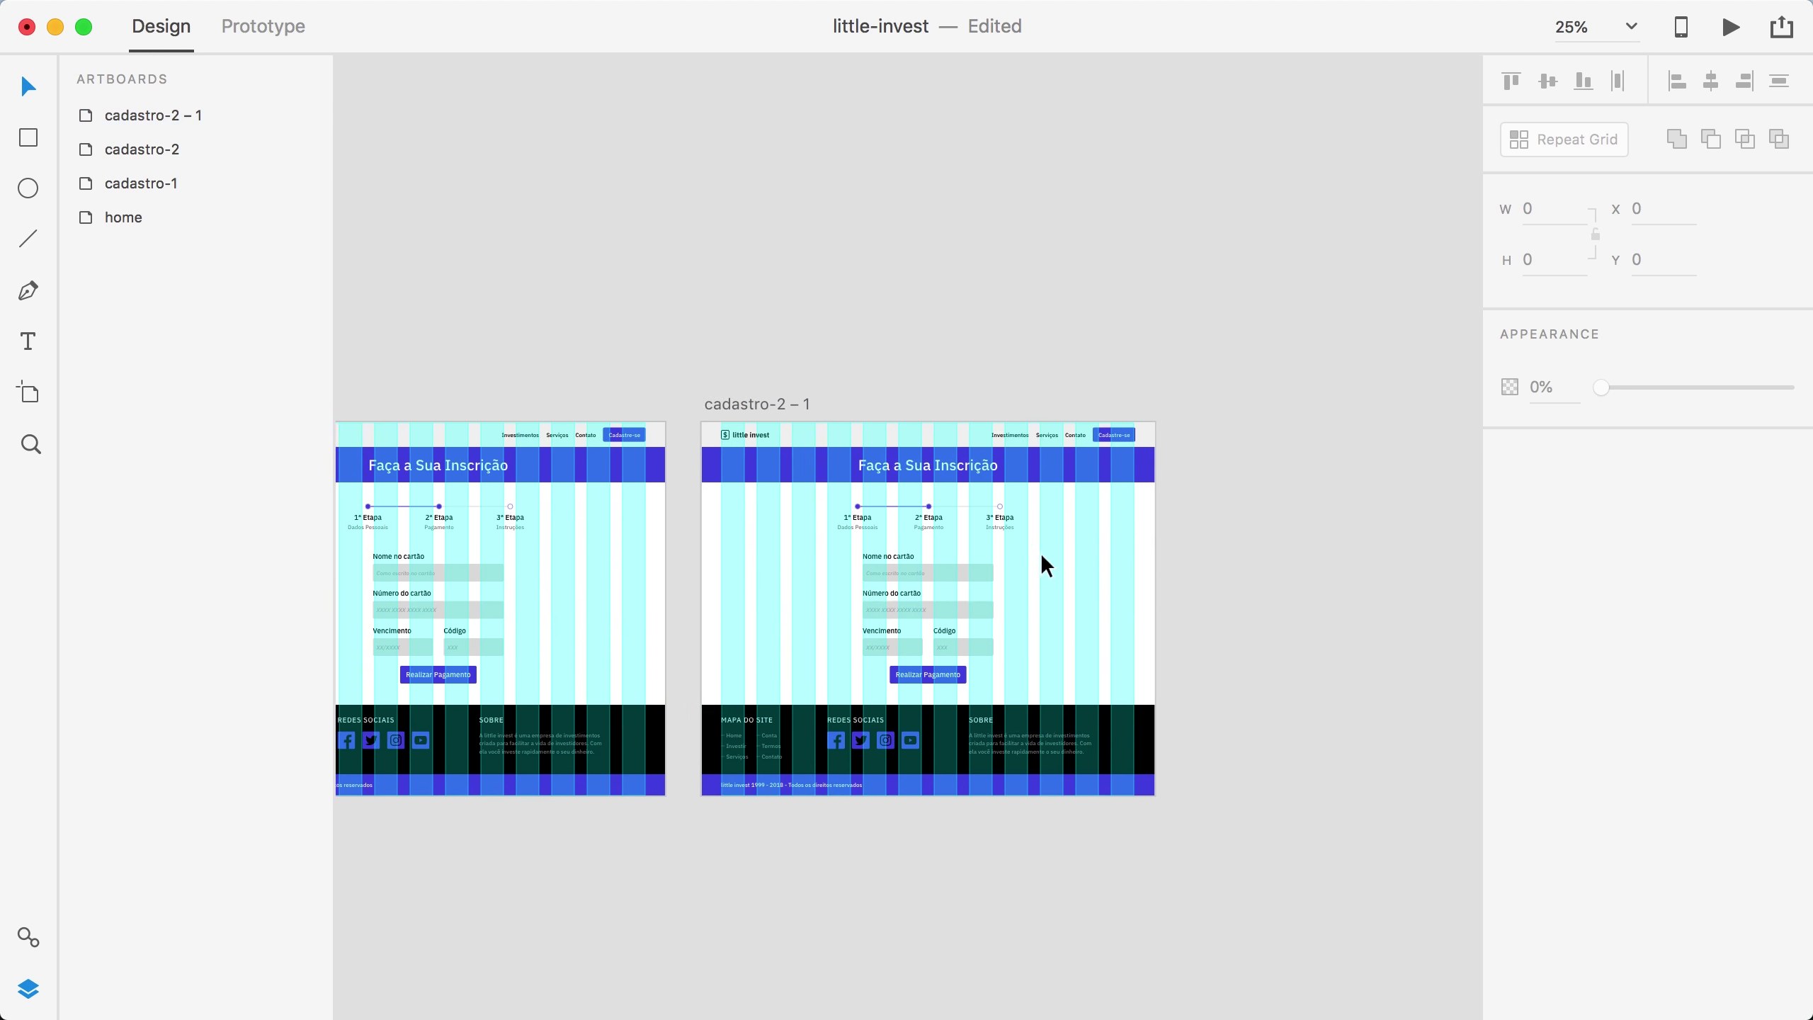
Step: Hide the layout grid on the cadastro-2 – 1 artboard
key(z)
drag(821, 468, 1139, 635)
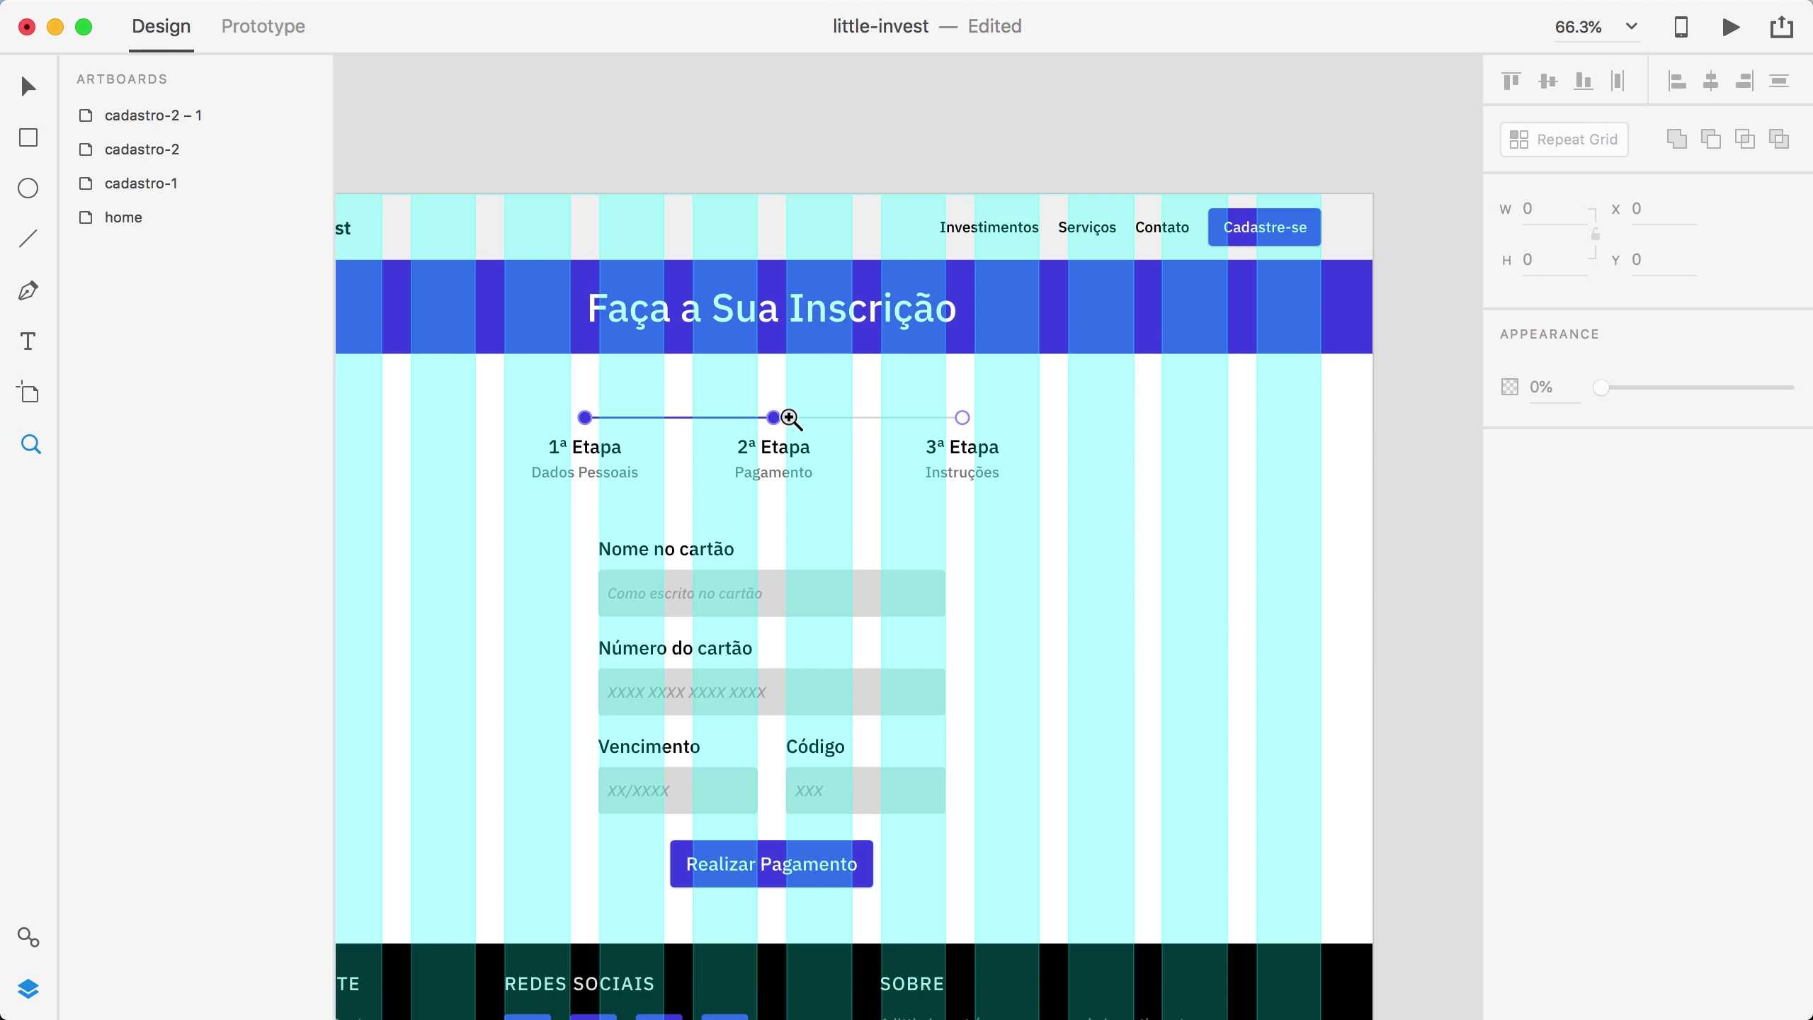
key(v)
click(847, 527)
key(shift+super+apostrophe)
Step: Duplicate the purple progress line inside the etapas group and place the copy between the 2ª Etapa and 3ª Etapa circles
click(698, 416)
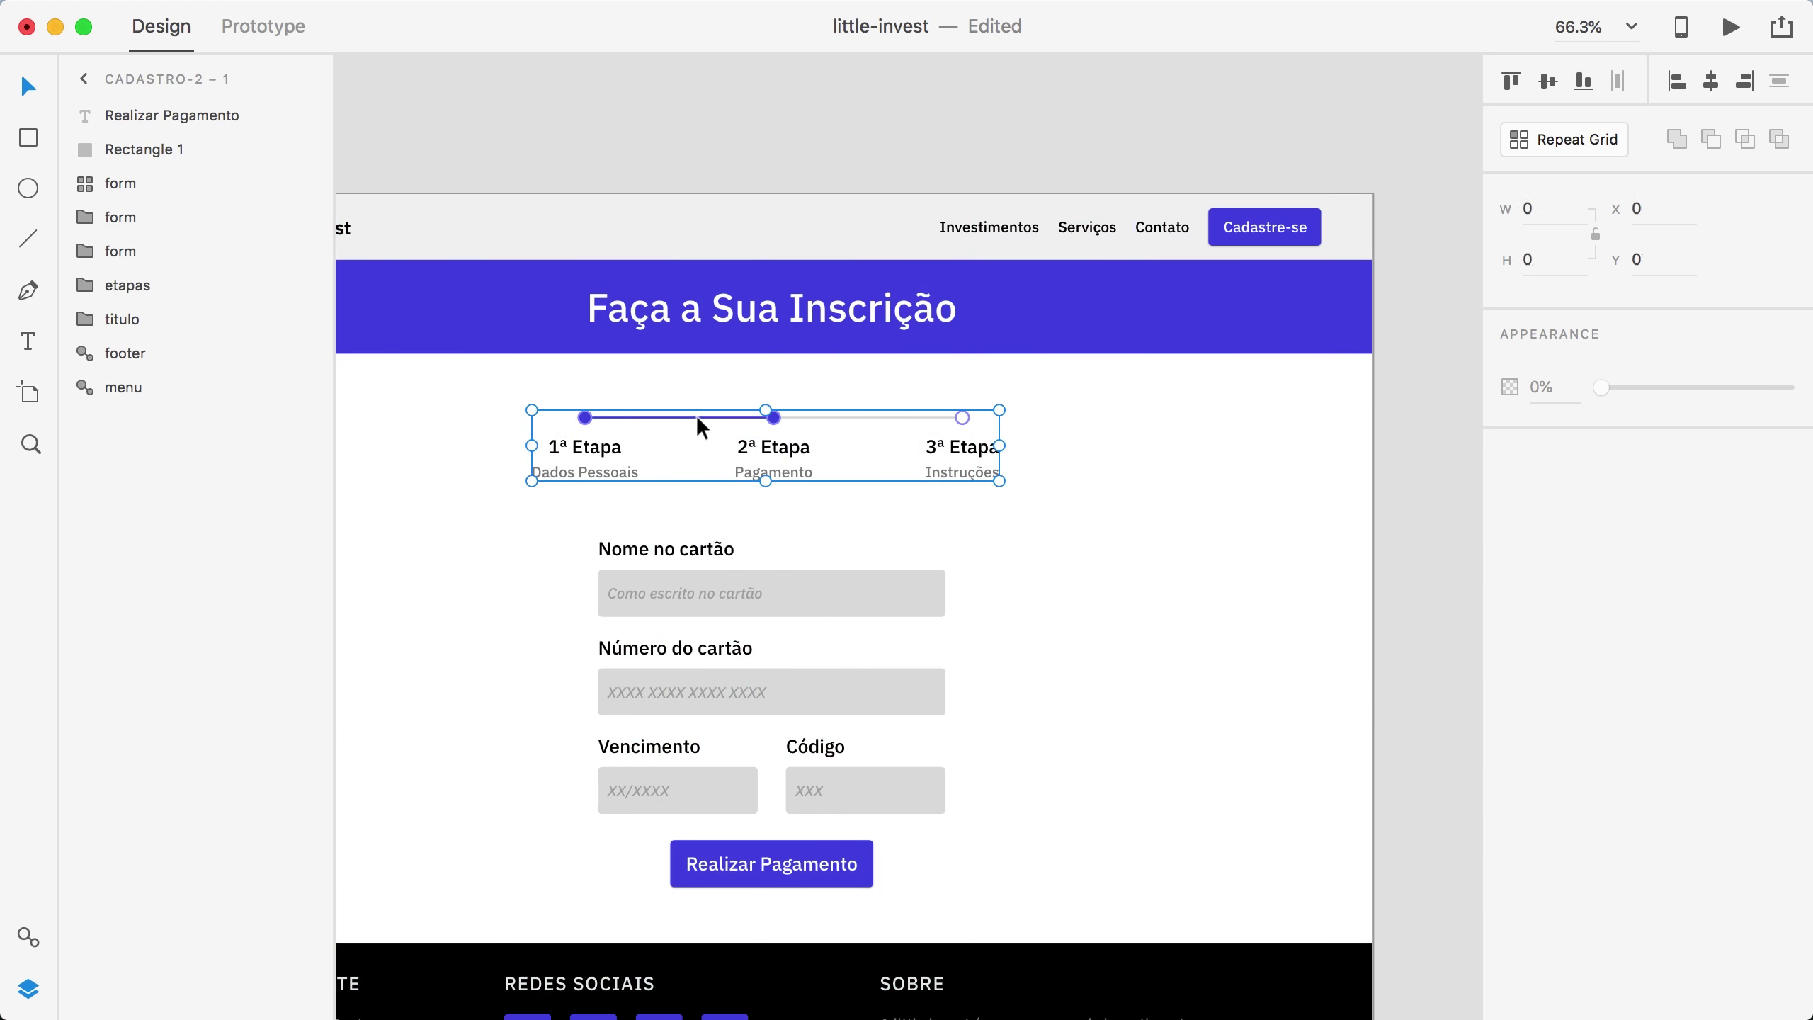
key(z)
drag(568, 381, 784, 549)
key(v)
double_click(873, 463)
key(space)
key(alt)
alt+drag(692, 487, 1164, 505)
key(Left)
key(Left)
key(Left)
key(Left)
key(Left)
key(Left)
key(Left)
key(Left)
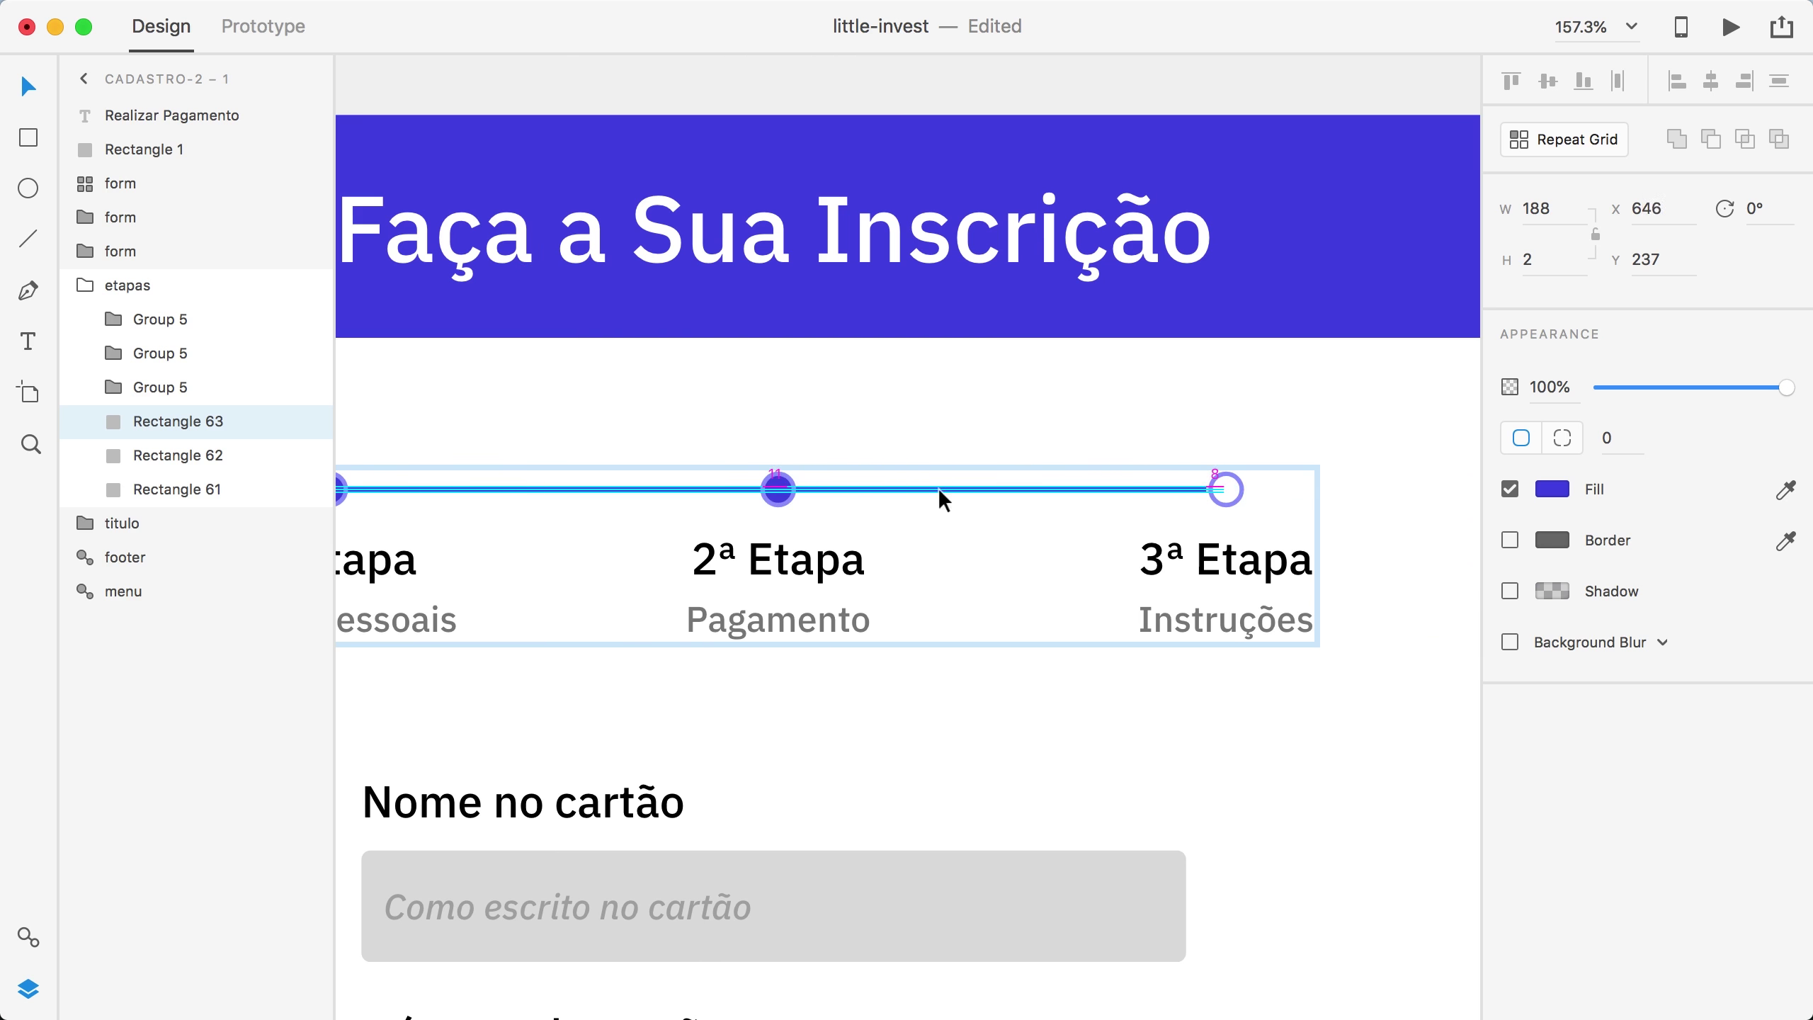
Step: Fill the 3ª Etapa circle with the same purple as the other step circles
click(1223, 676)
double_click(1223, 485)
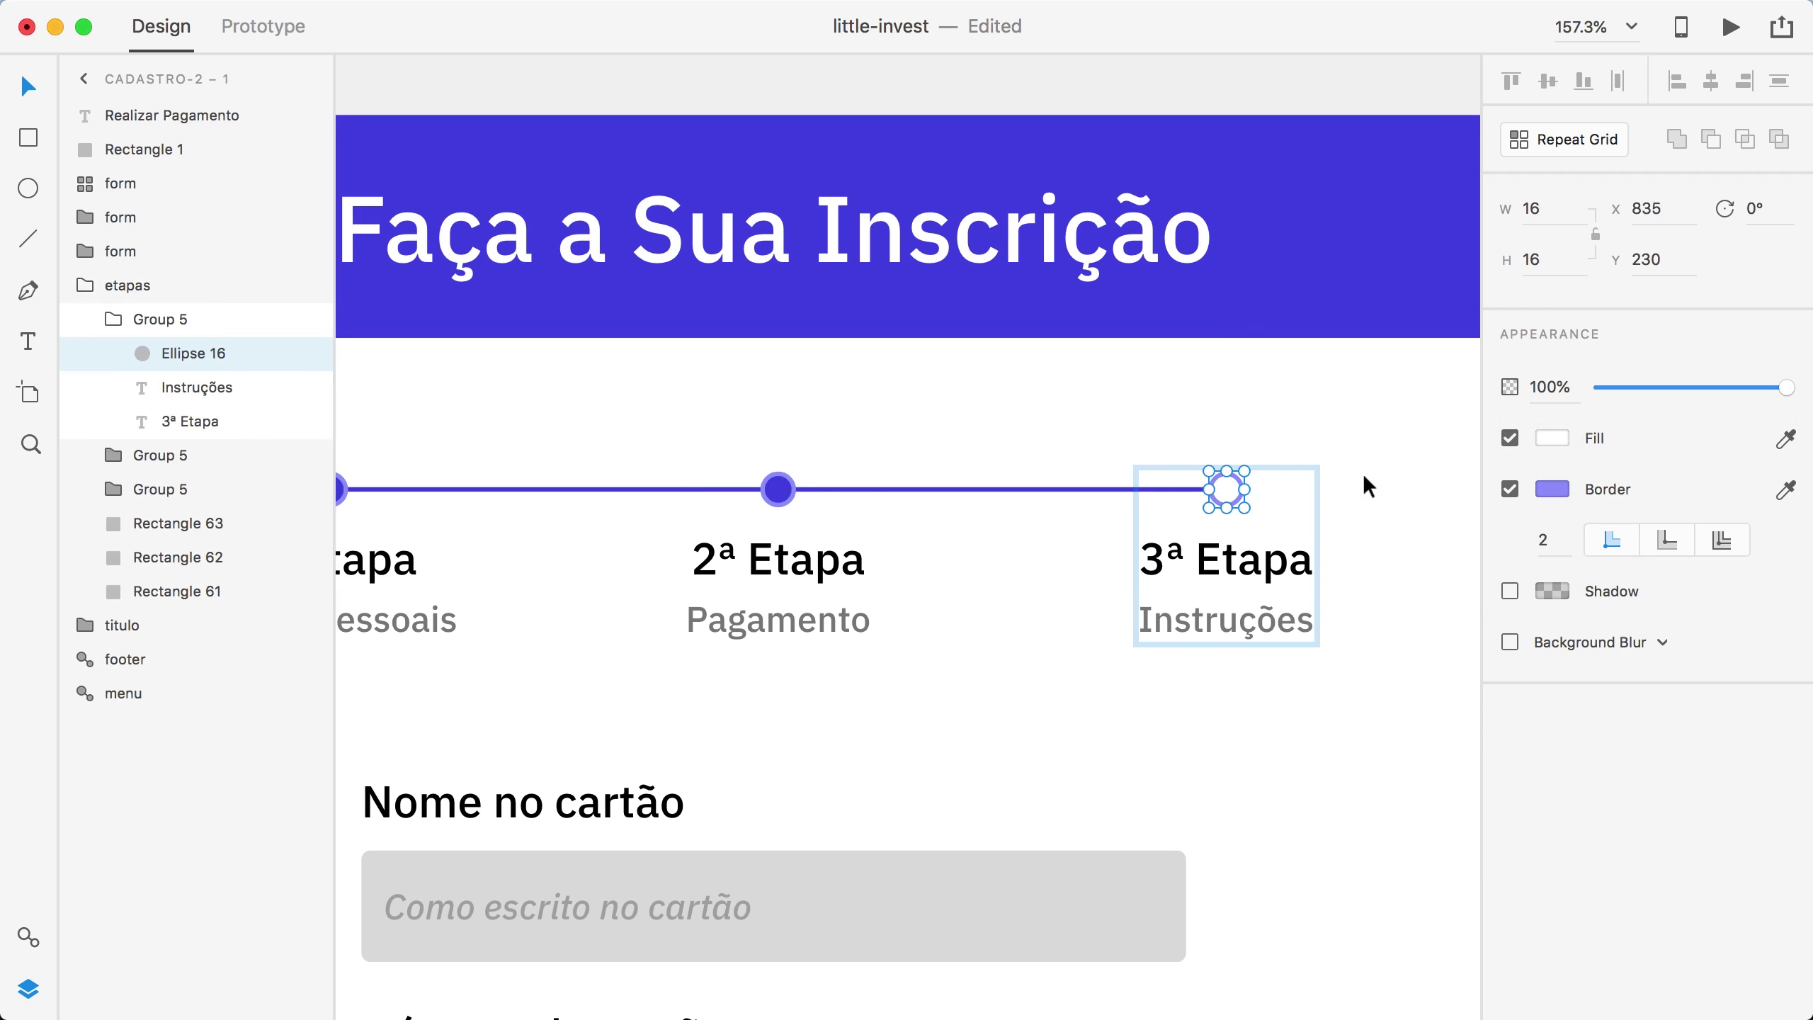
click(1553, 437)
click(1336, 598)
click(1338, 748)
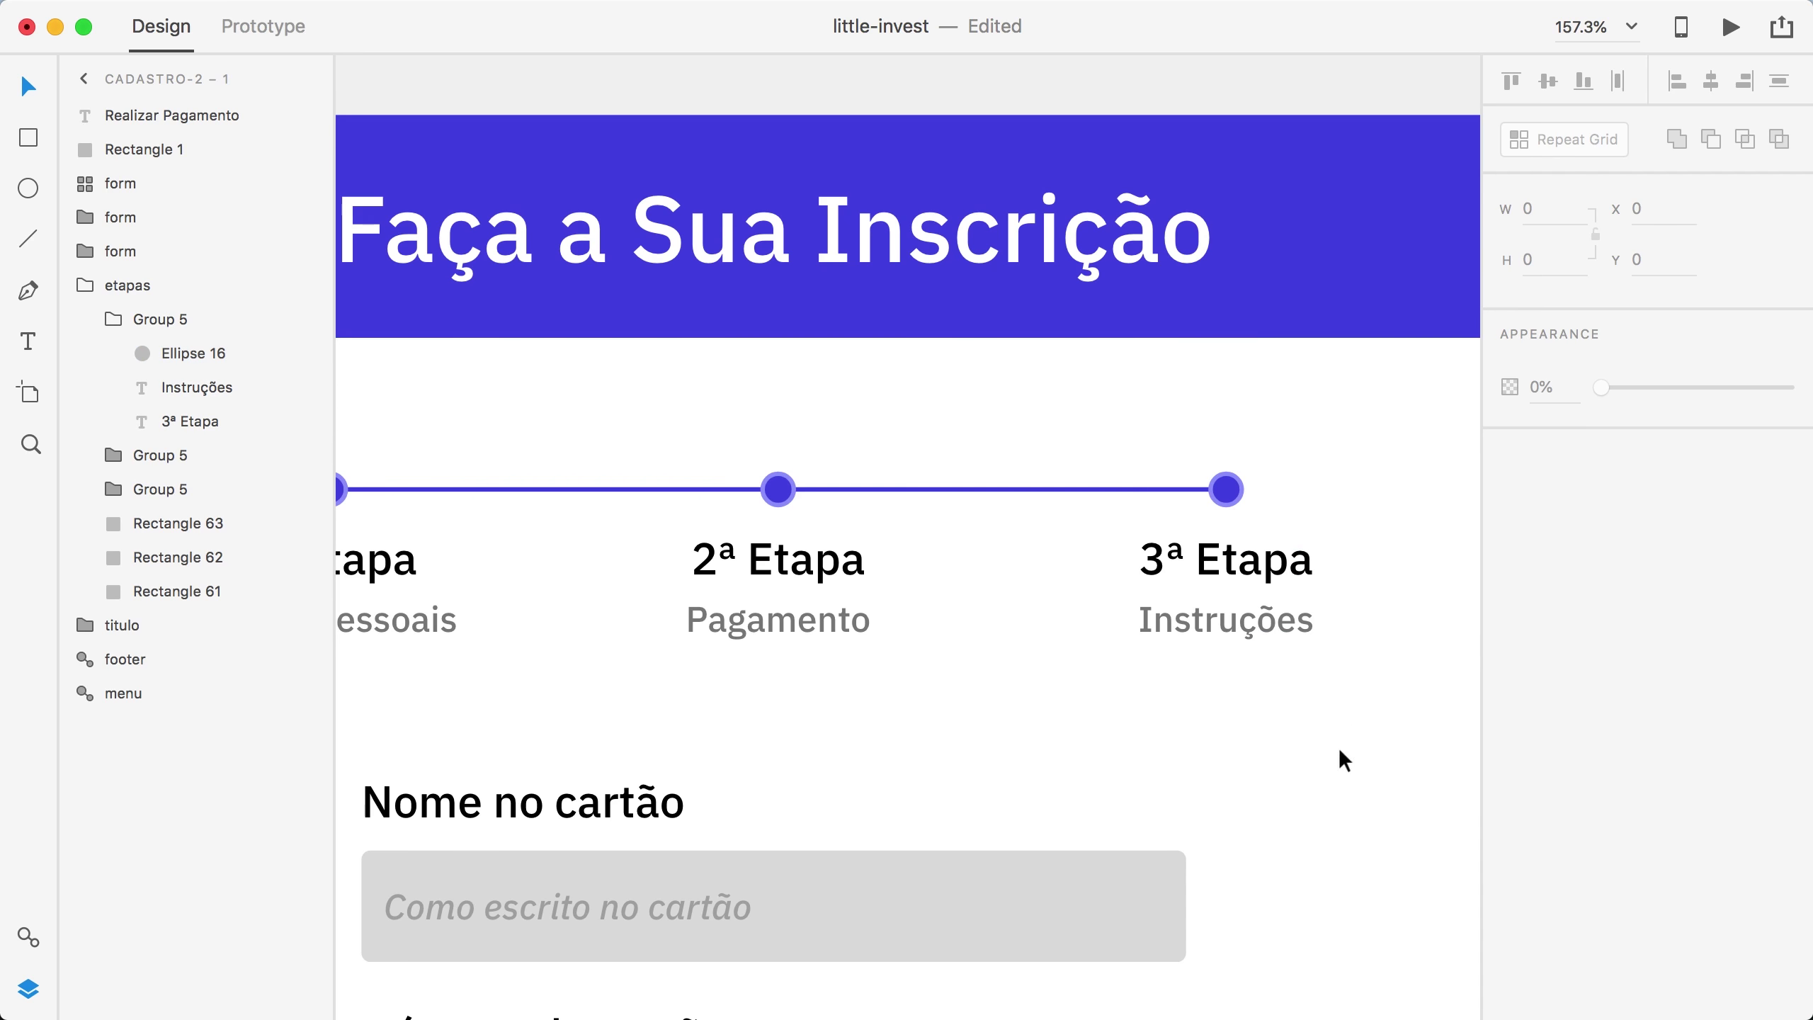
Step: Delete all the card form fields and the Realizar Pagamento button from the cadastro-2 – 1 artboard
key(super+minus)
key(super+minus)
key(super+minus)
drag(1267, 747, 1307, 463)
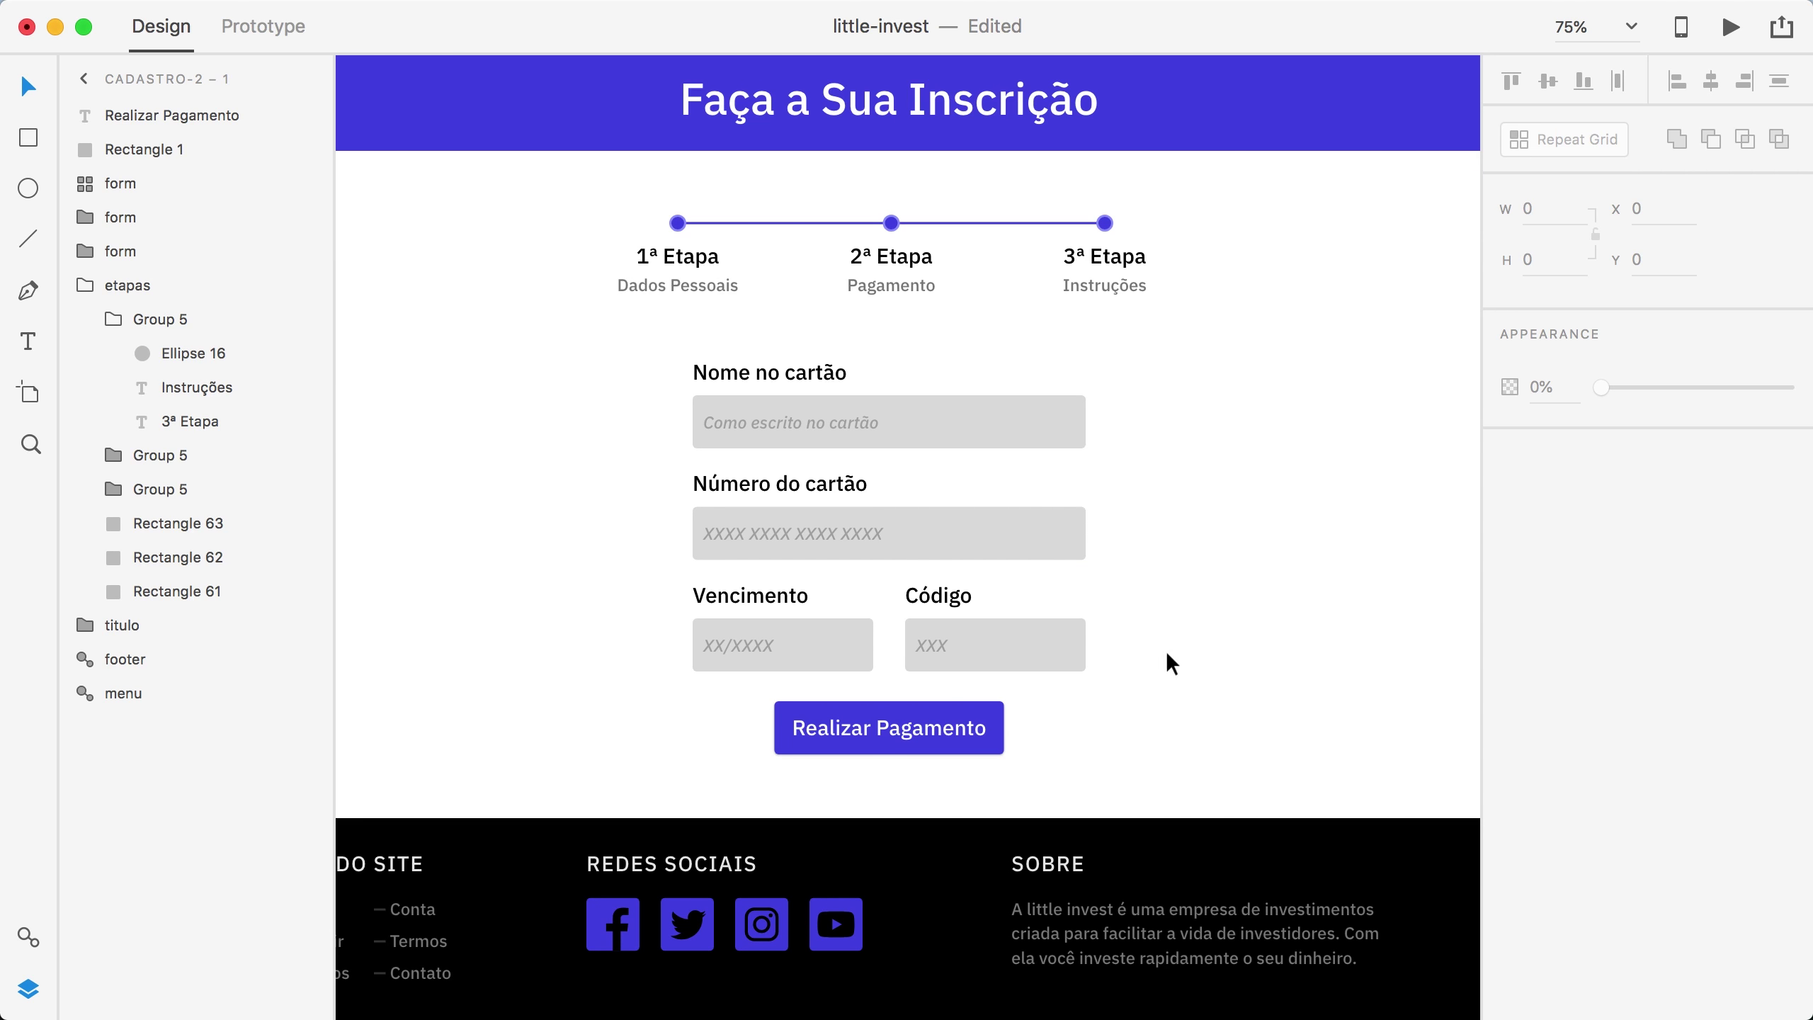
drag(1166, 650, 571, 386)
key(Delete)
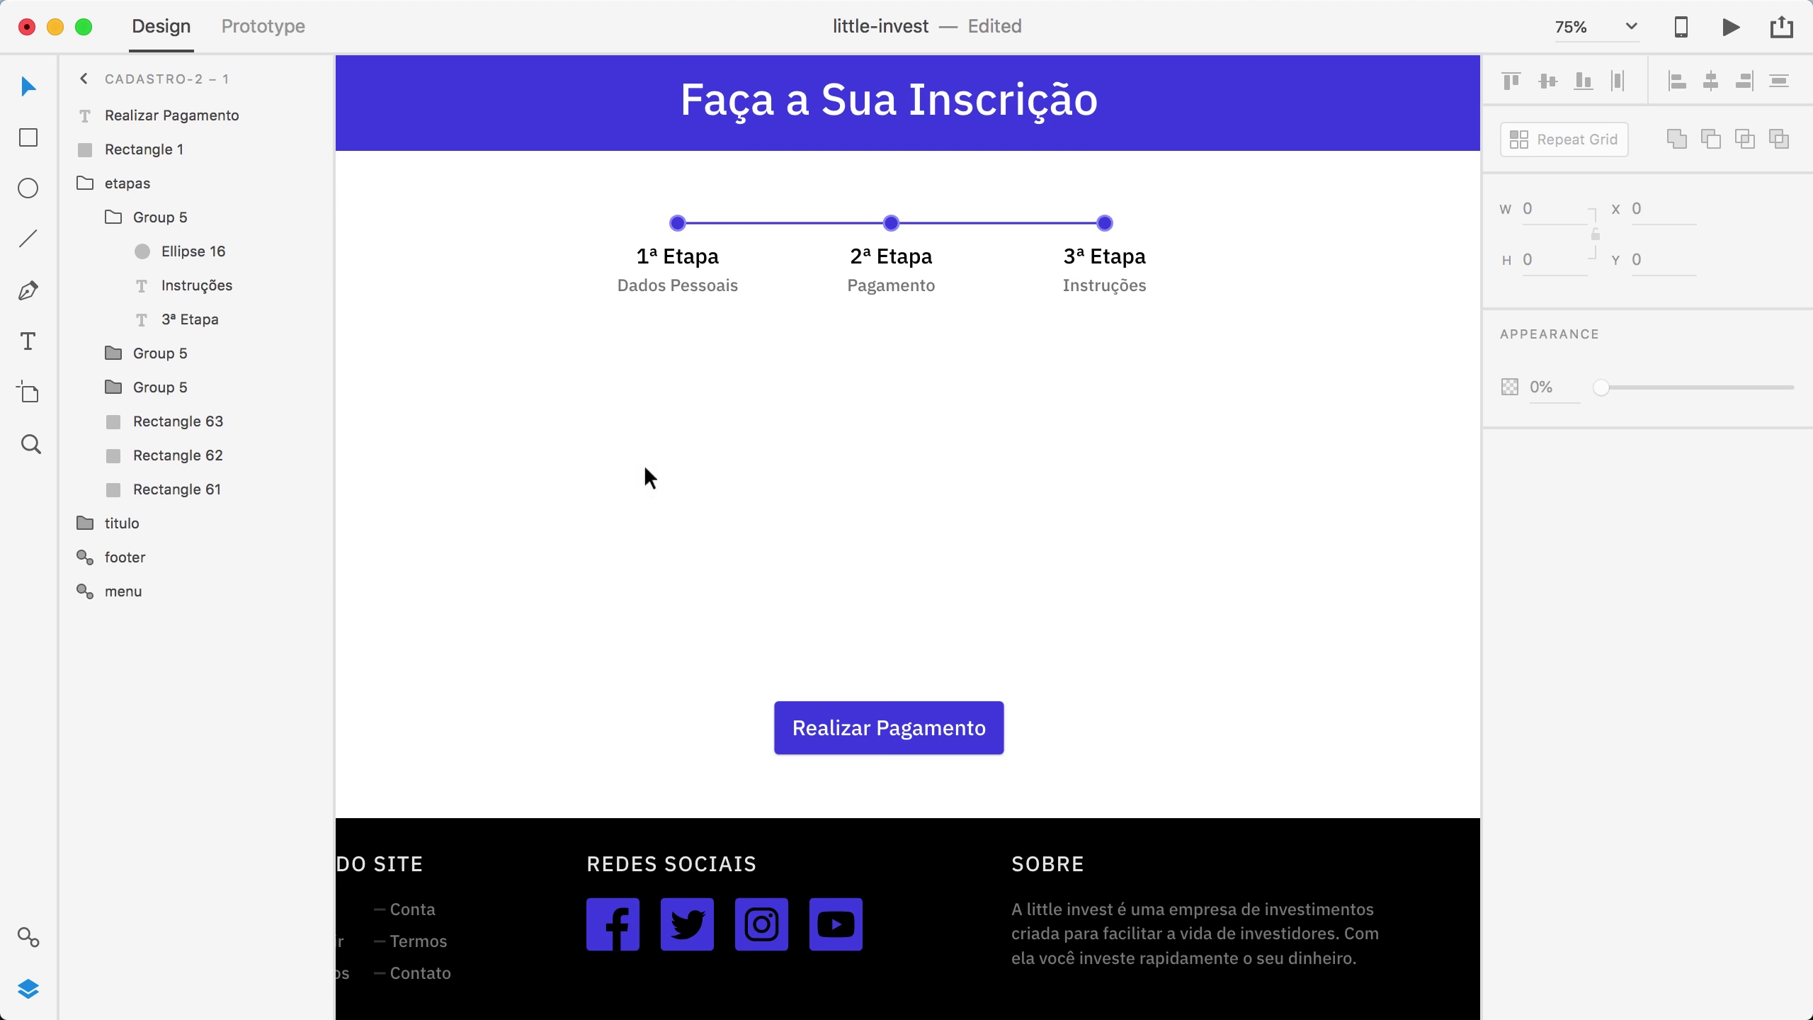
drag(1085, 763, 729, 641)
key(Delete)
Step: Add a two-line text below the steps reading "Obrigado pela compra." and "Em breve entraremos em contato"
key(t)
click(758, 434)
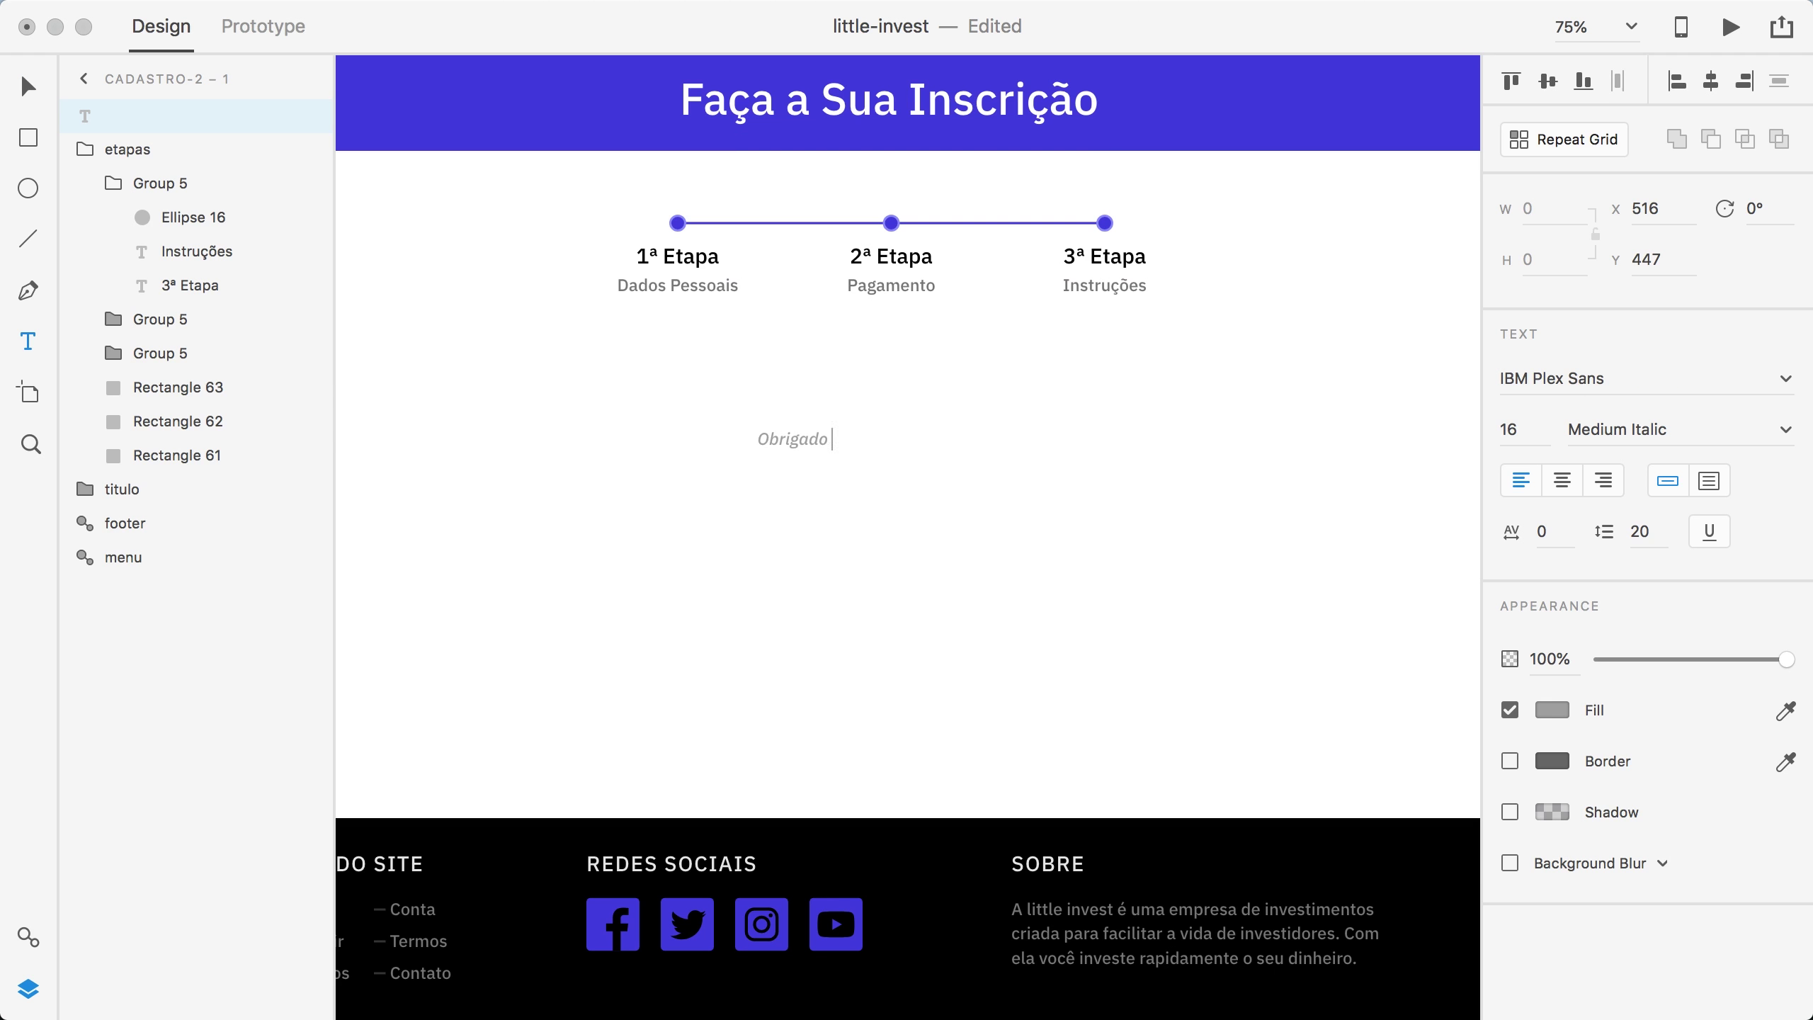
text(Obrigado pela compra.)
key(Return)
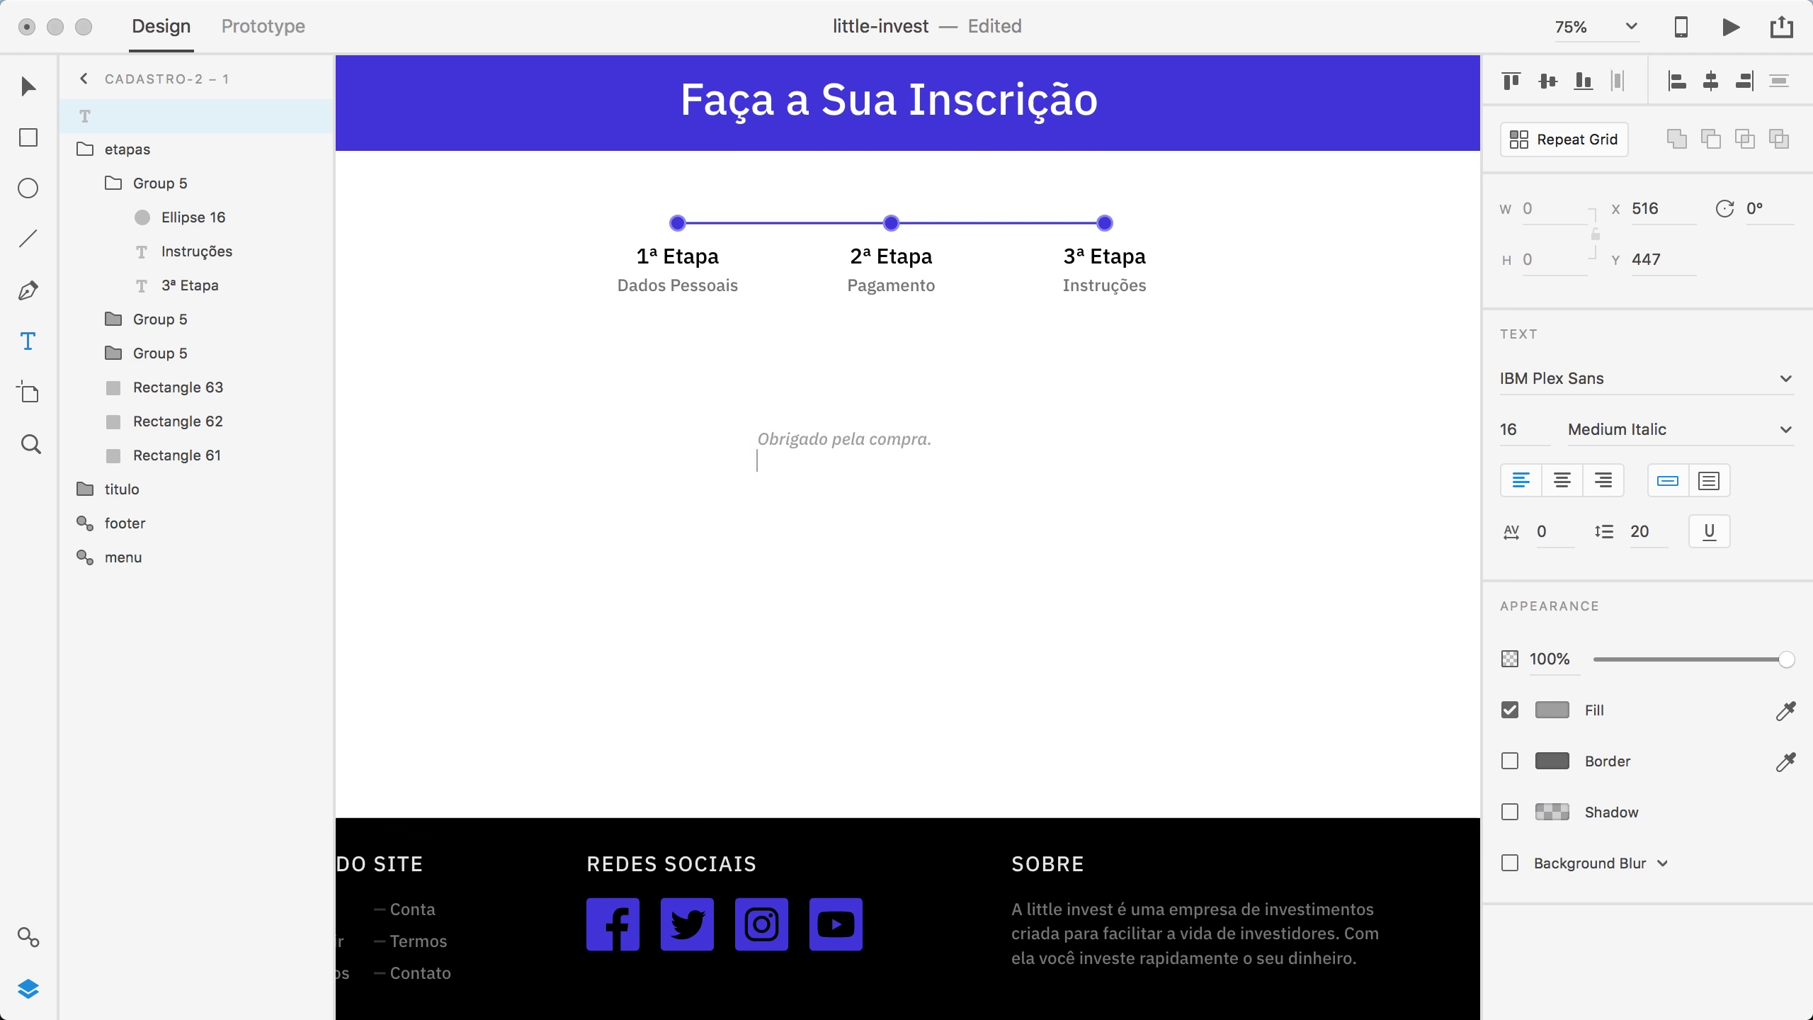
text(Em breve entraremos em contato)
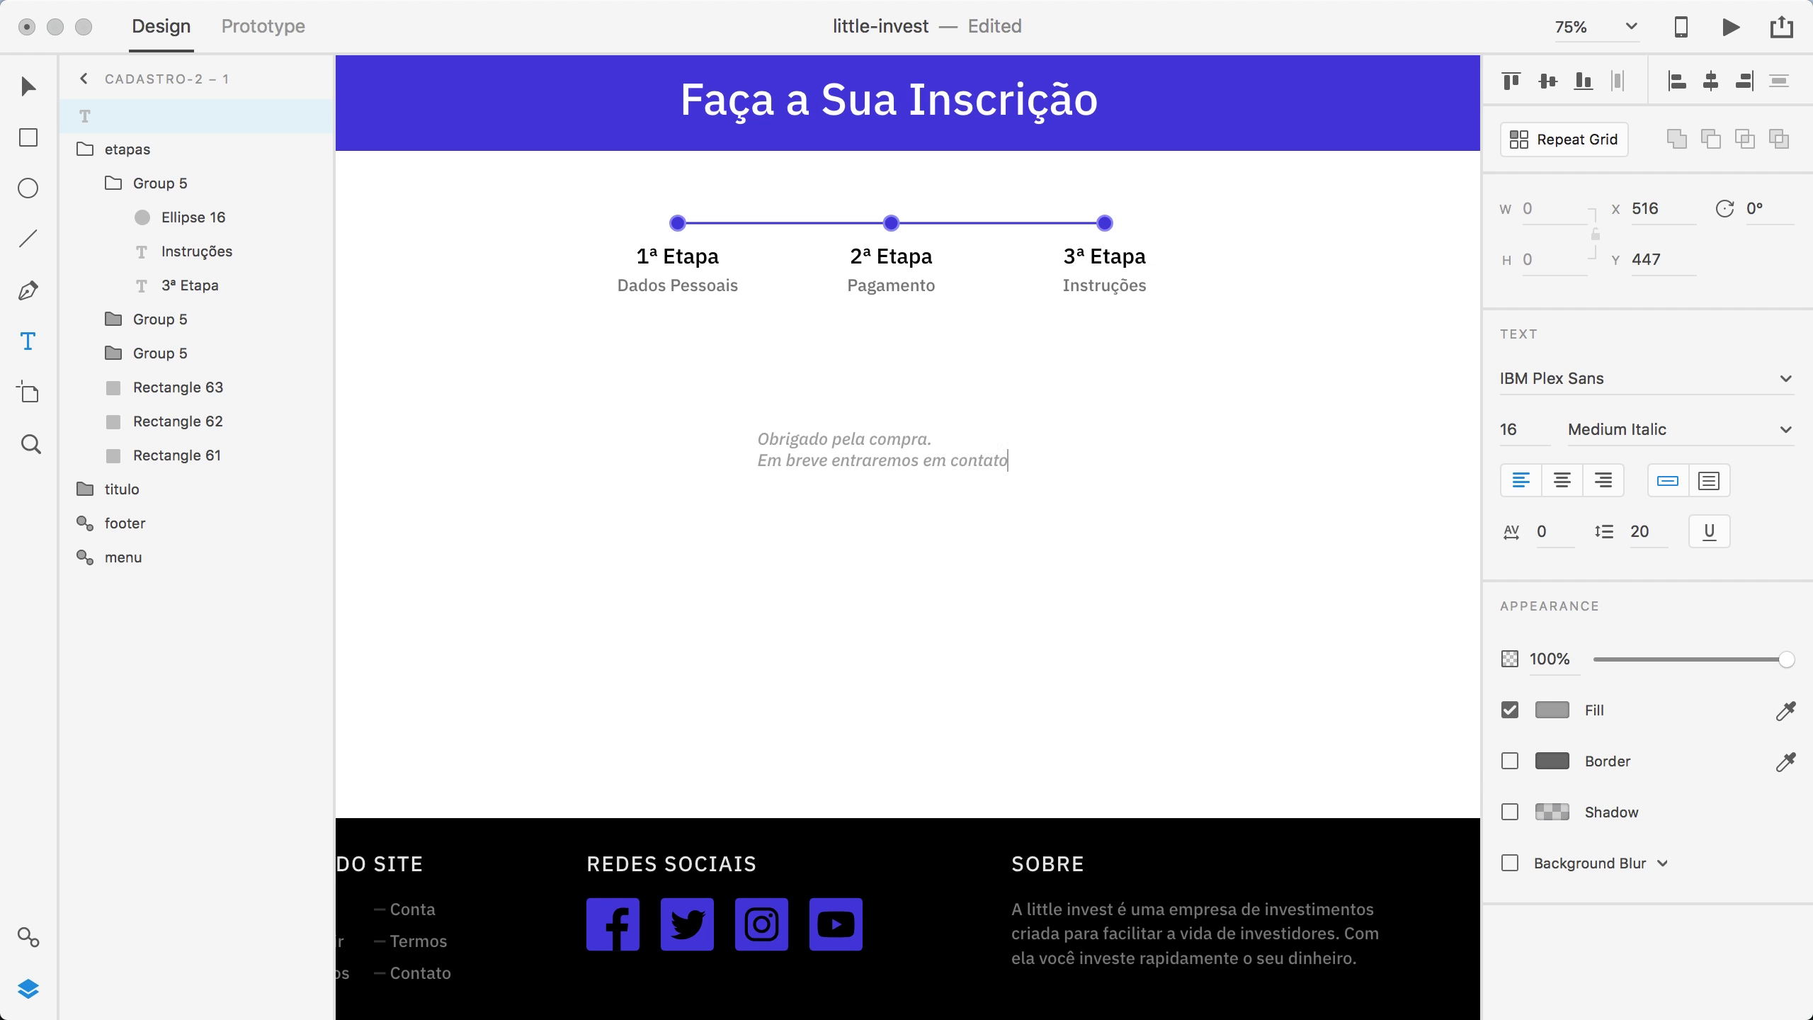
key(Escape)
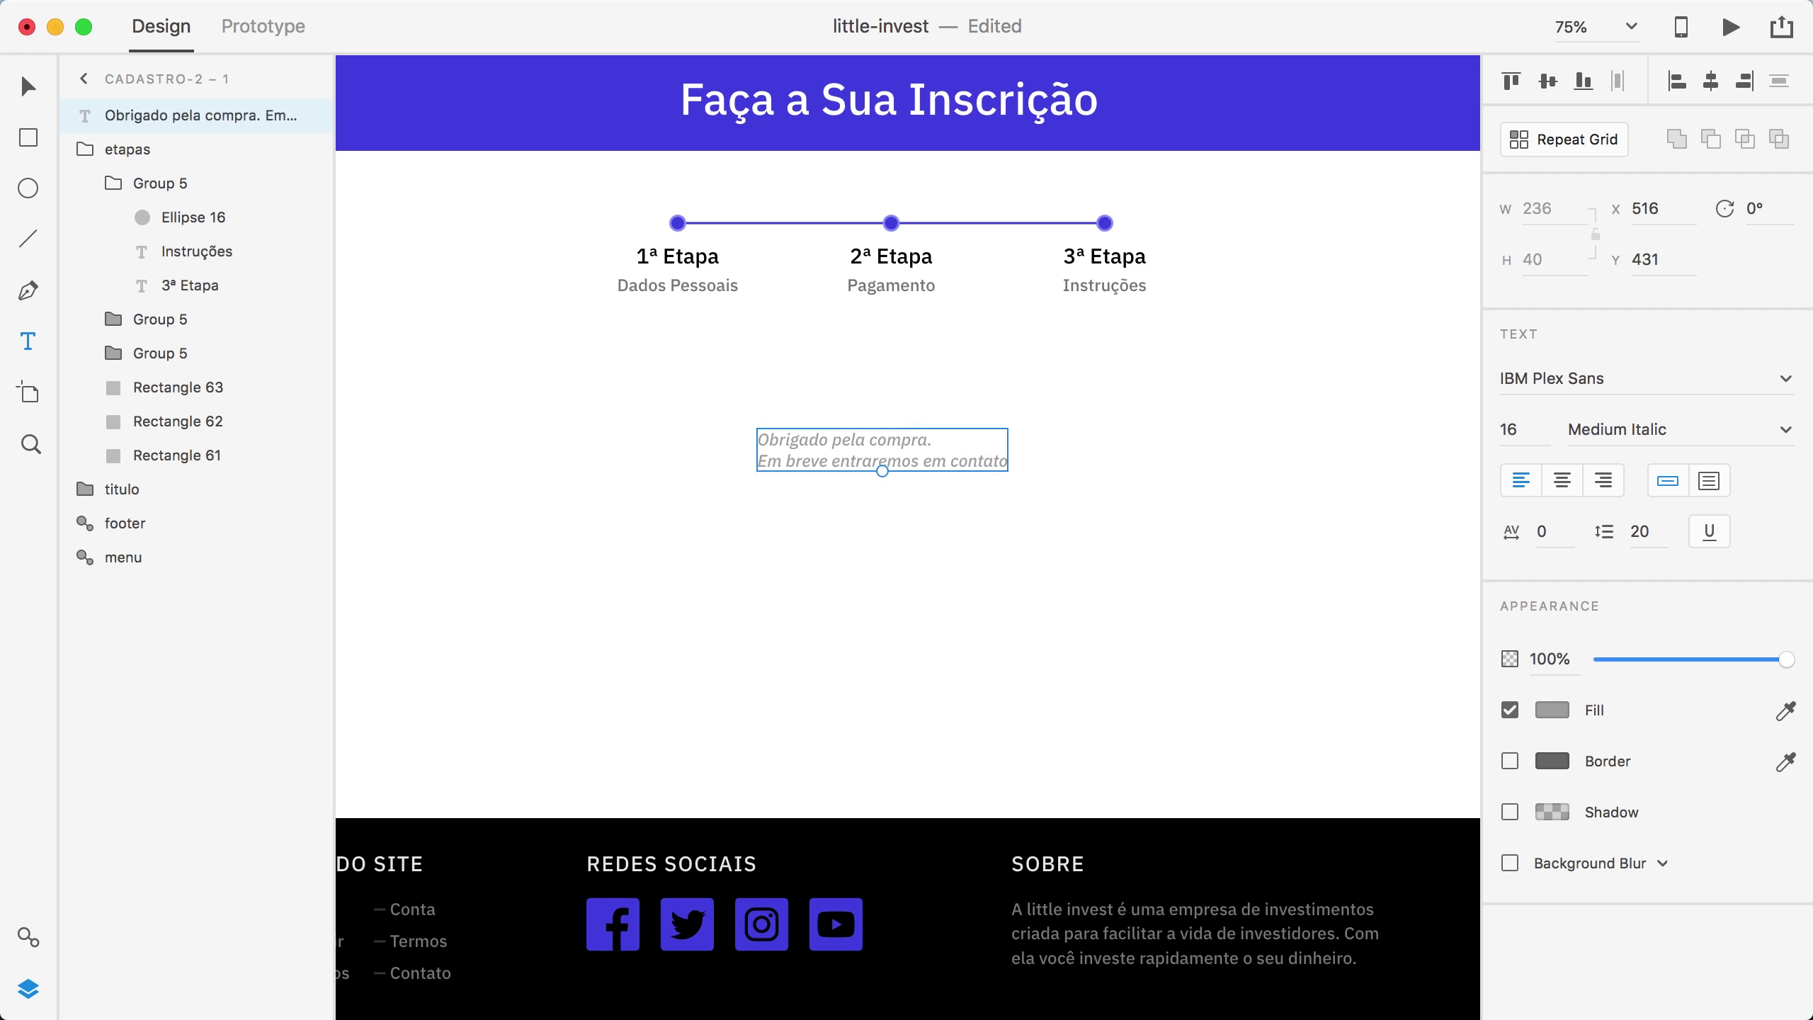
Step: Apply the IBM Plex Sans Medium 42pt character style to the thank-you text, centre-align it and centre it below the steps
click(27, 938)
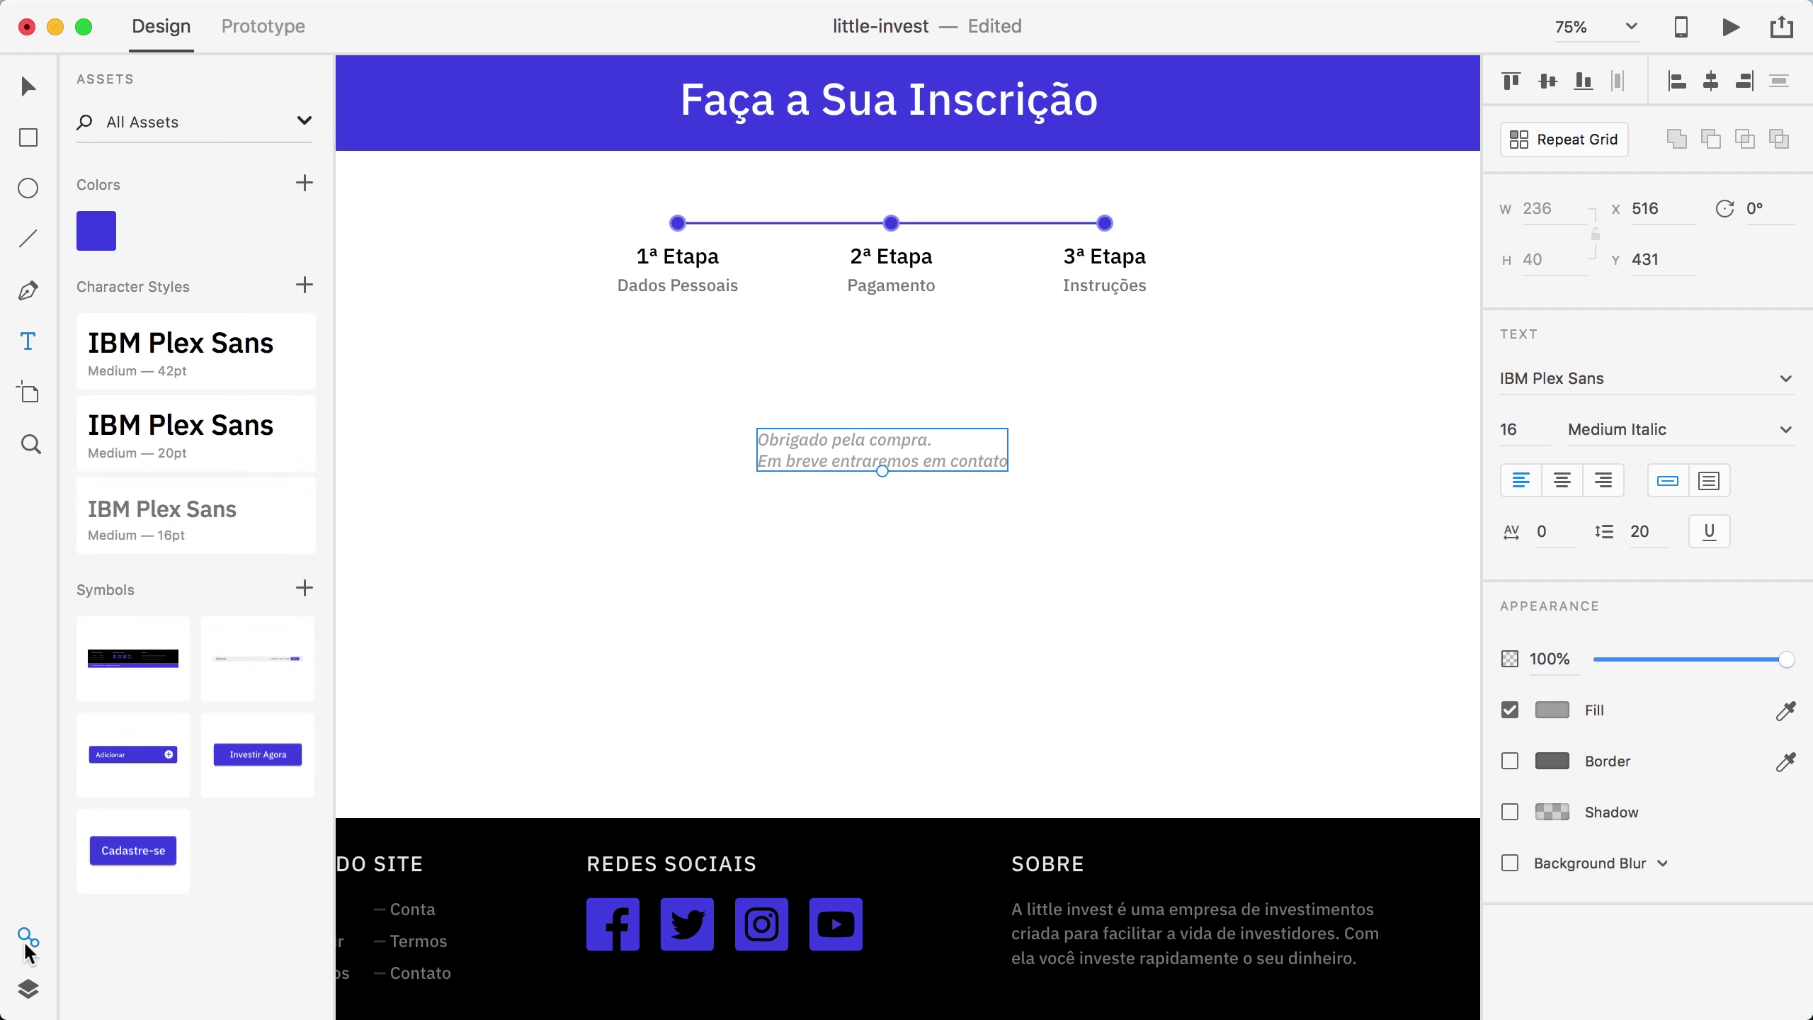
click(184, 348)
key(Escape)
drag(1134, 478, 862, 425)
click(1561, 480)
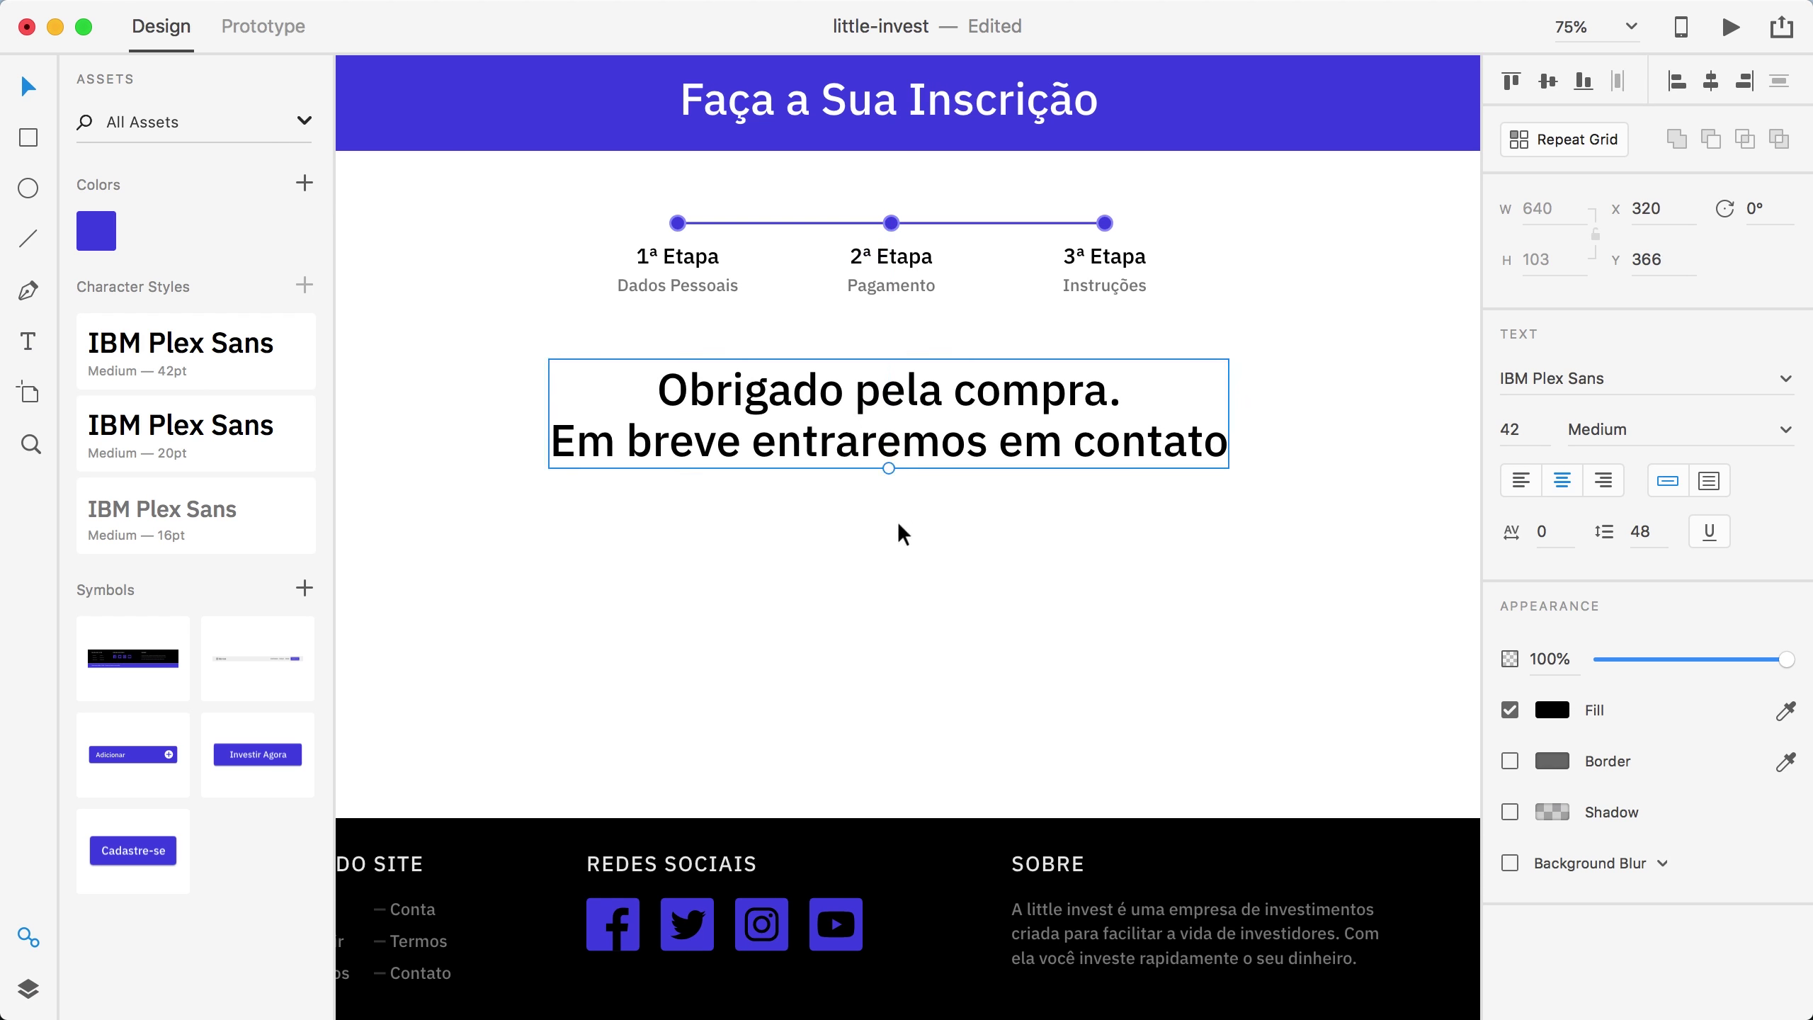
Step: Draw a rectangle about 345 by 204 below the thank-you text and centre it horizontally on the artboard
click(875, 579)
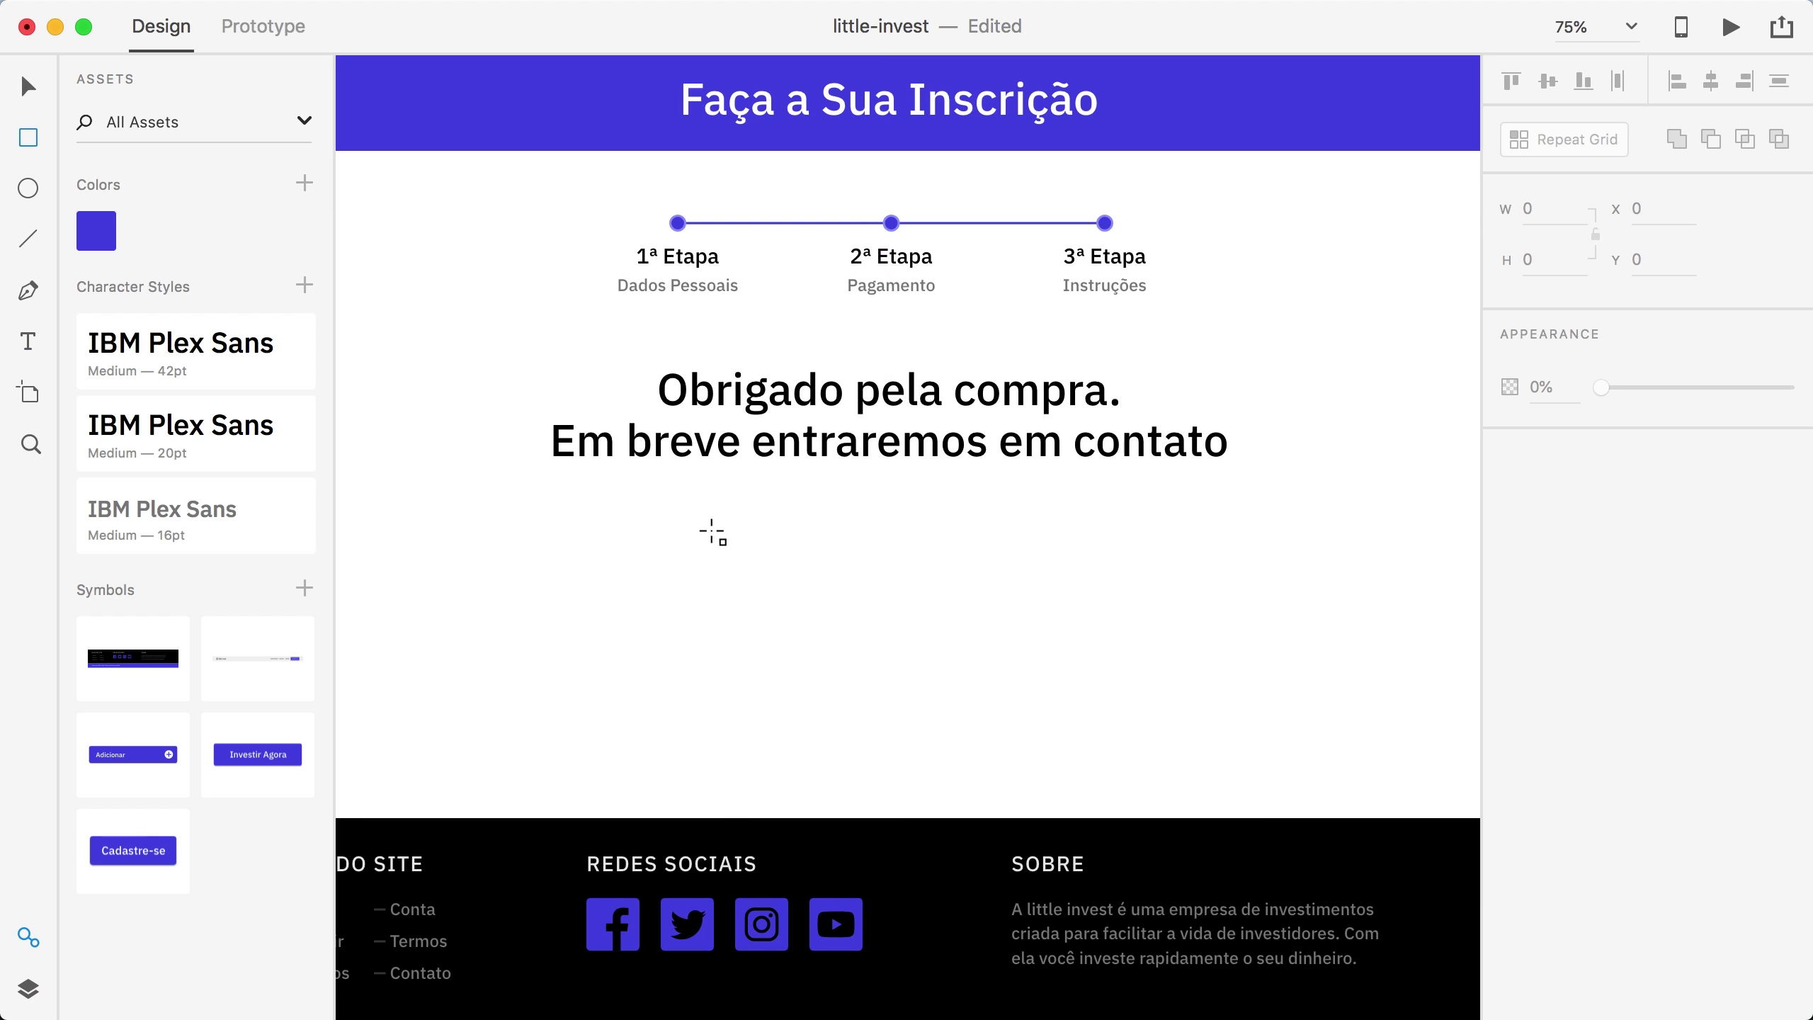
mouse_move(712, 532)
mouse_down()
mouse_move(1170, 727)
mouse_move(1078, 746)
mouse_up()
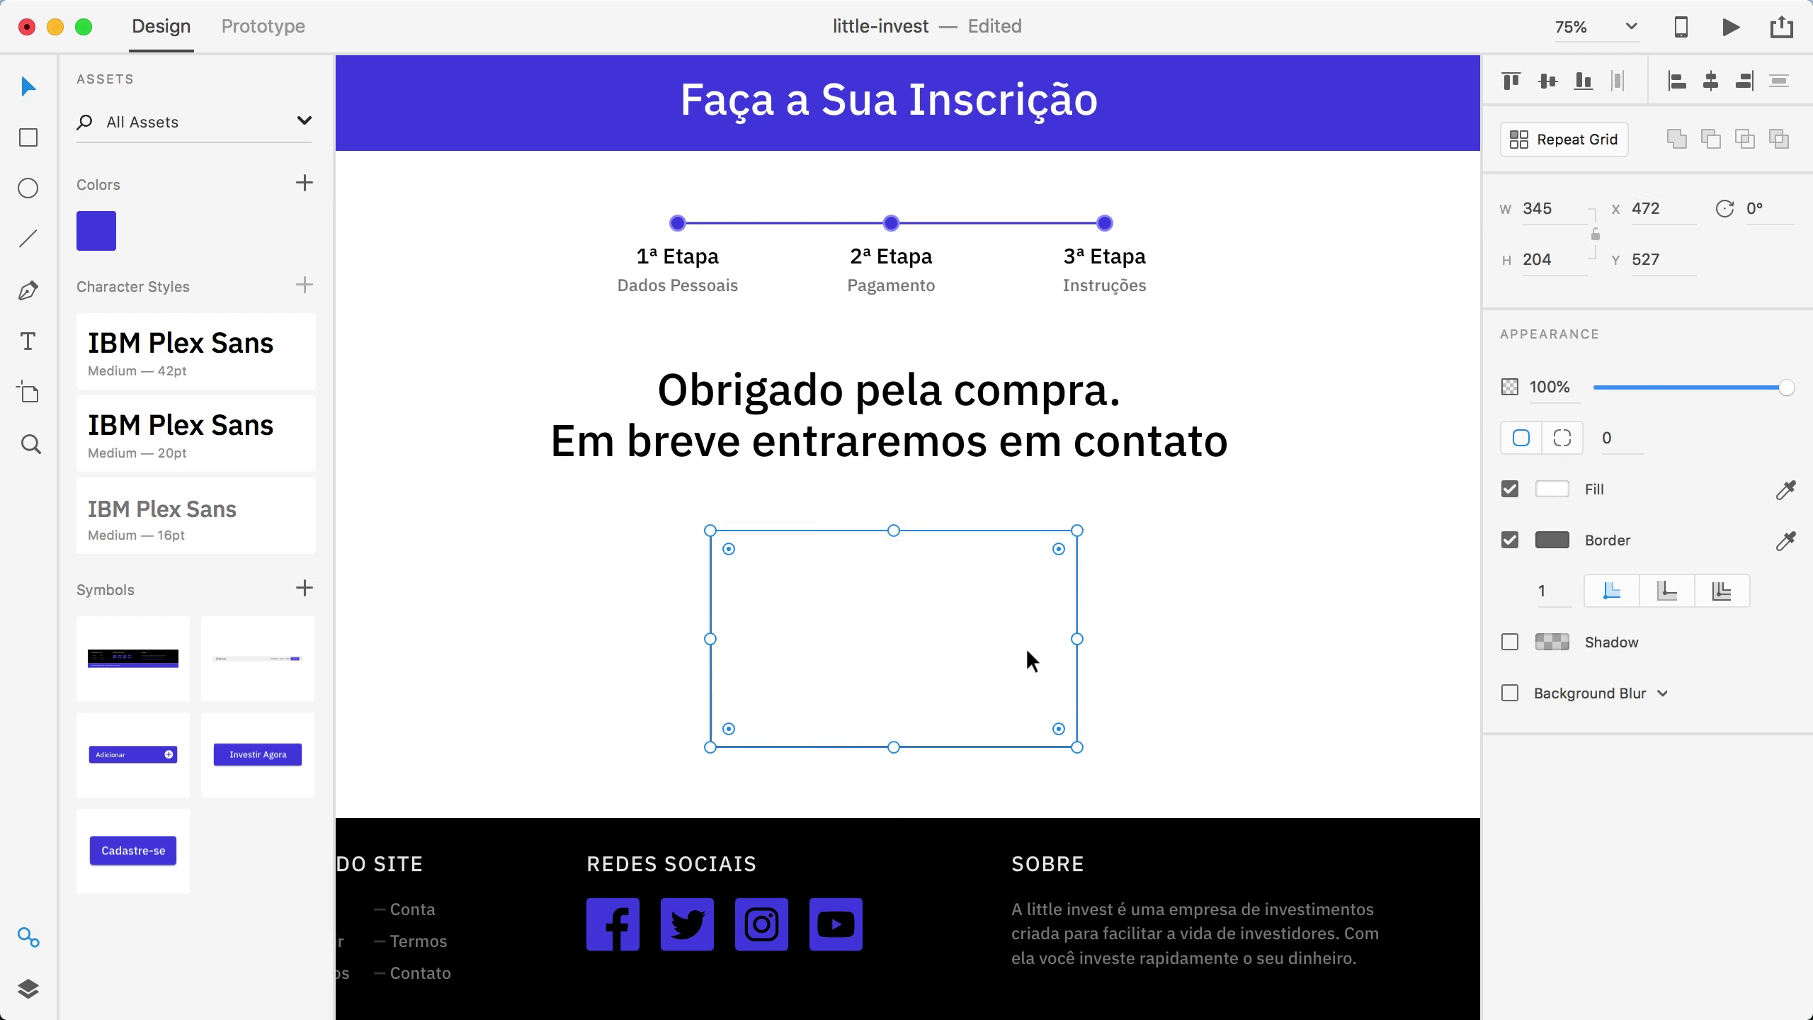
mouse_move(1026, 648)
mouse_down()
mouse_move(993, 605)
mouse_move(1014, 623)
mouse_up()
click(1158, 646)
key(super+minus)
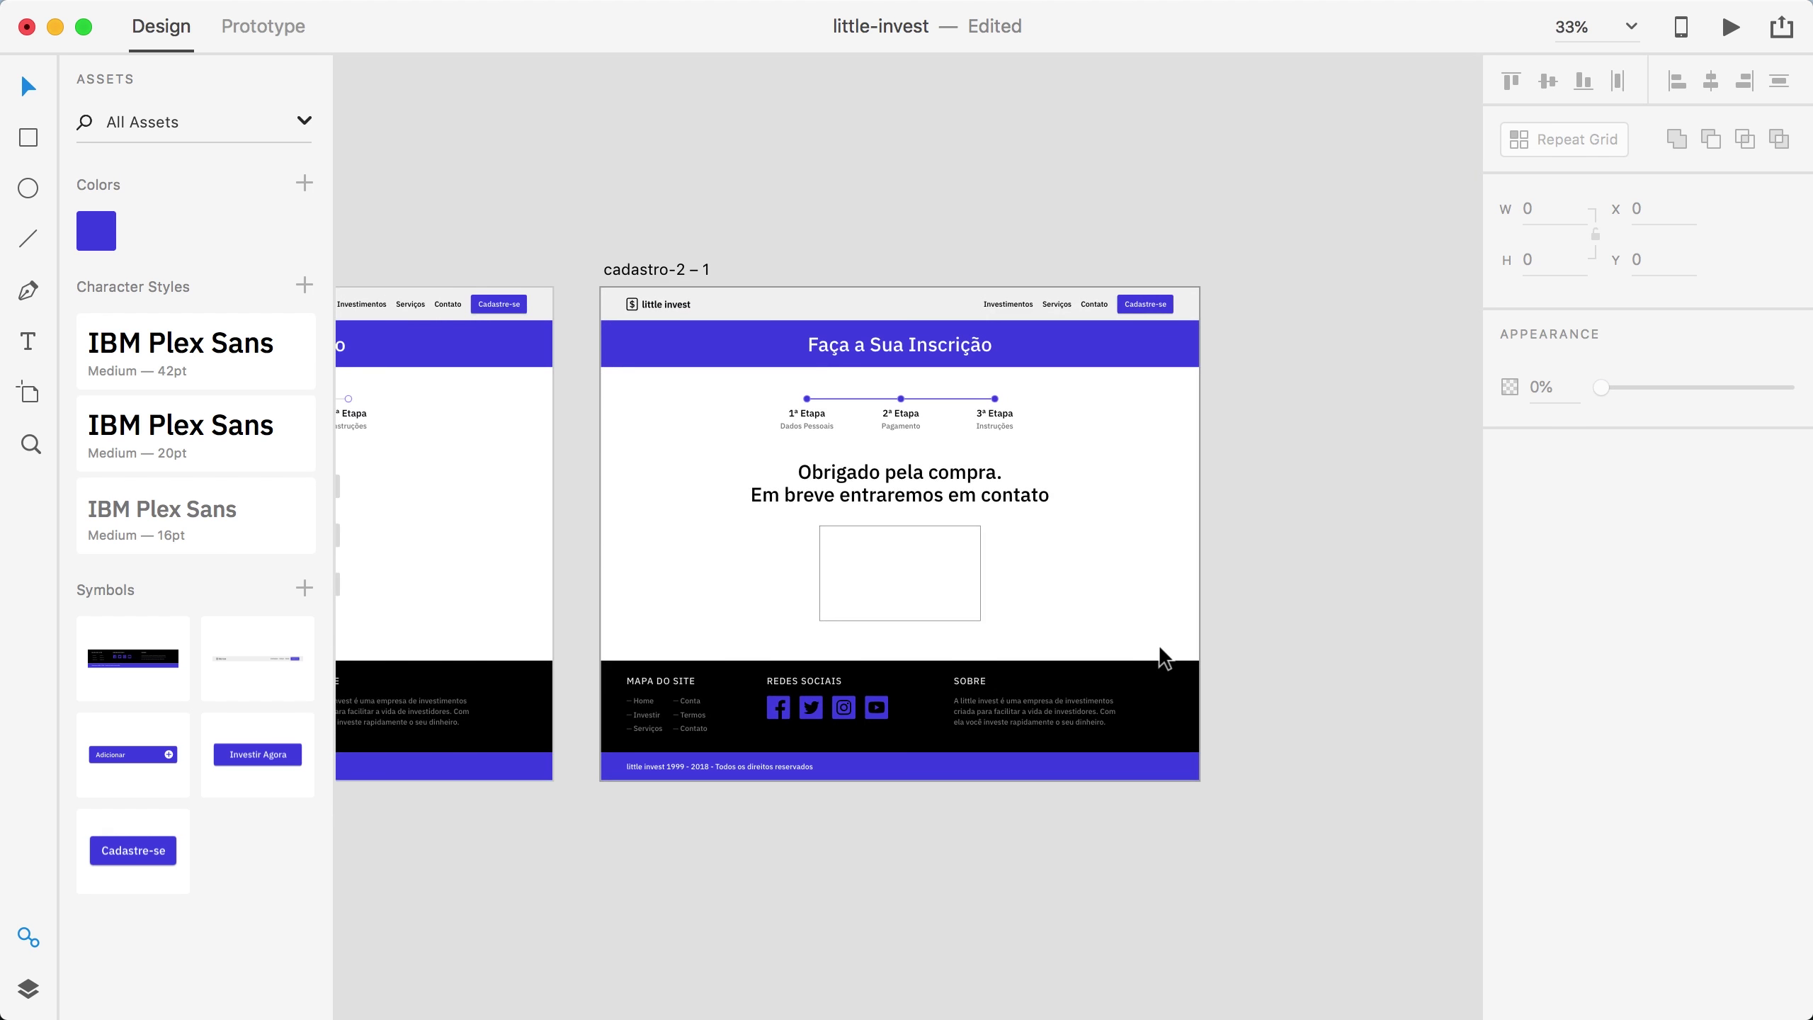
Step: With the new rectangle selected, switch to Finder and select monitor-cash-credit-card.svg in the svg folder of recursos
click(906, 579)
click(1074, 556)
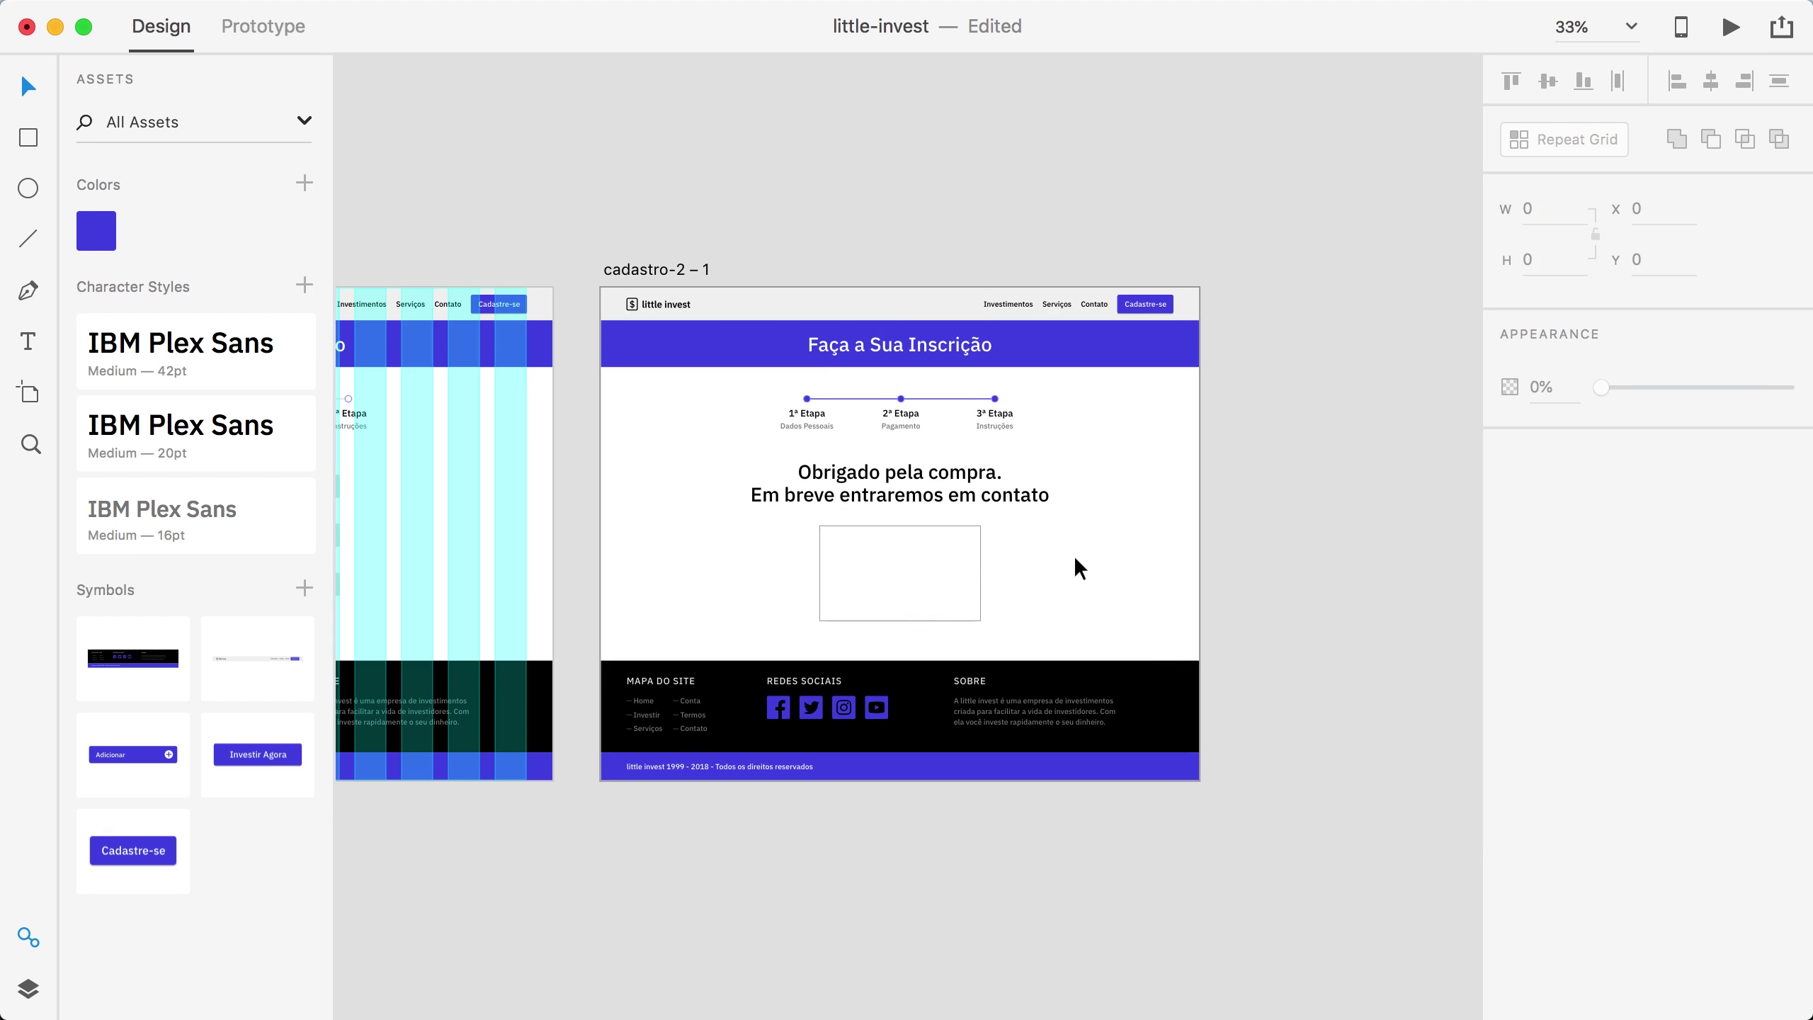
click(939, 578)
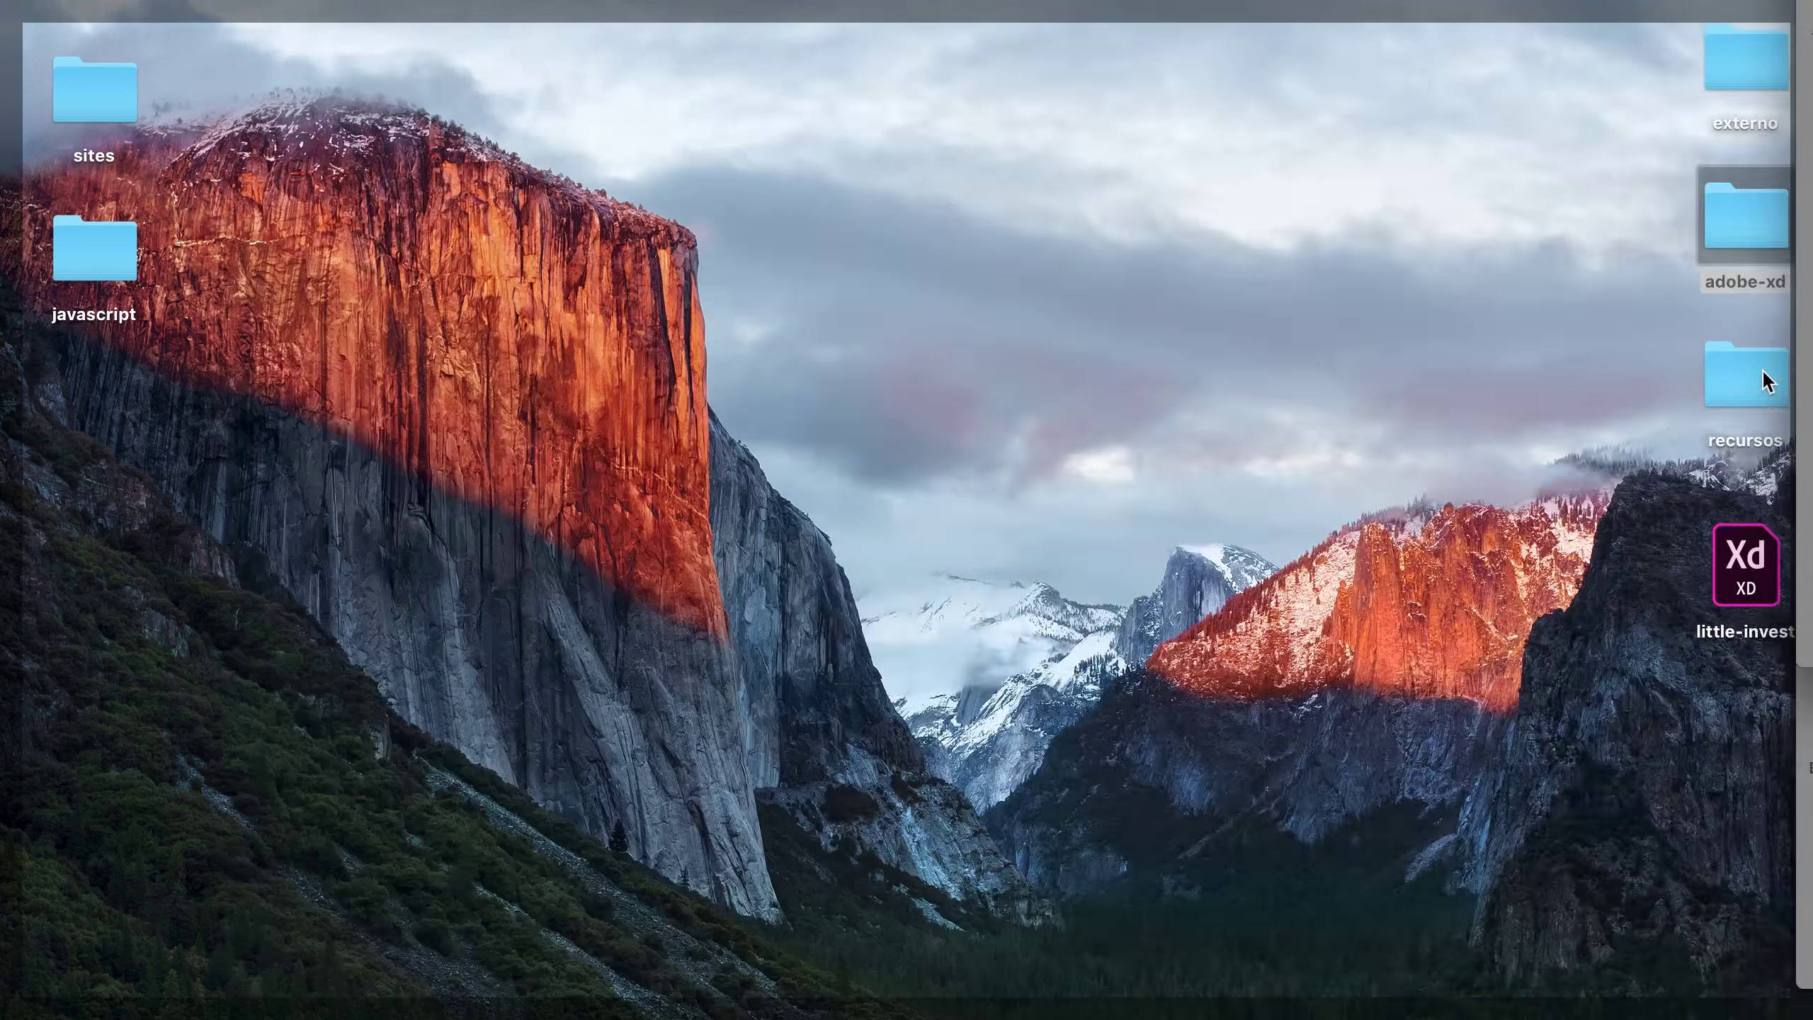
key(F11)
key(ctrl+Up)
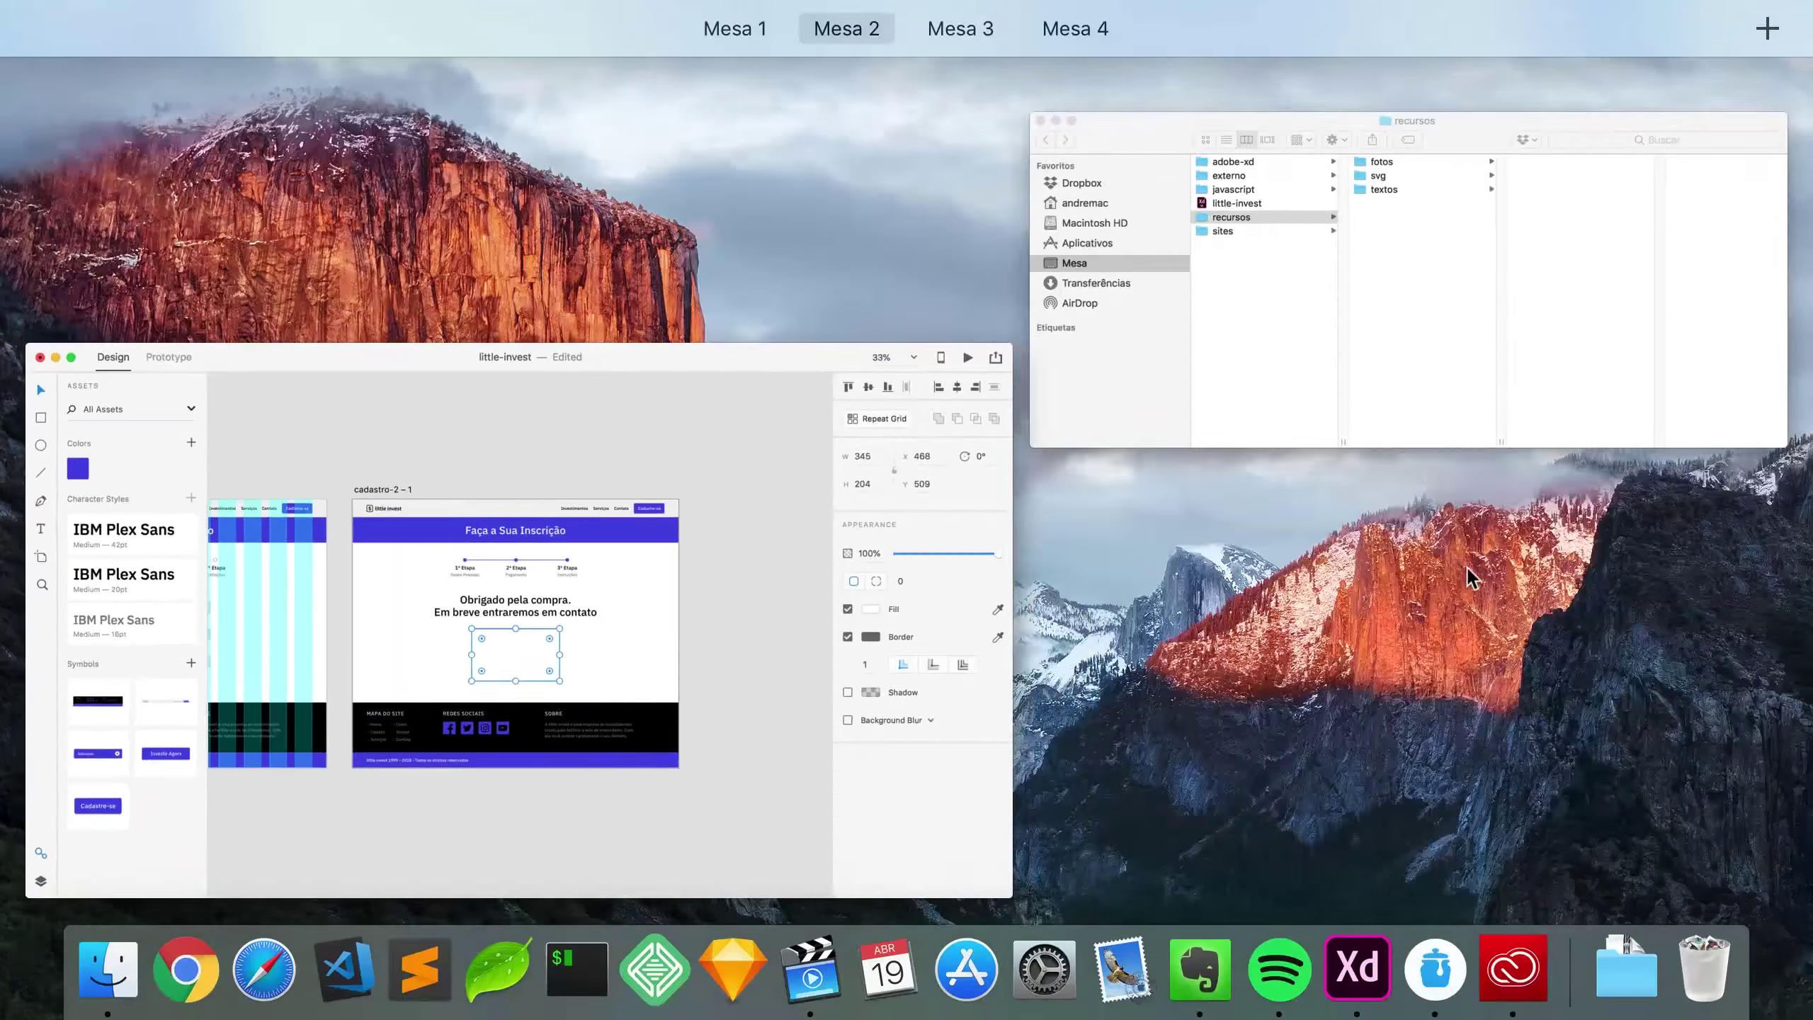
click(1416, 428)
click(1064, 519)
click(1426, 551)
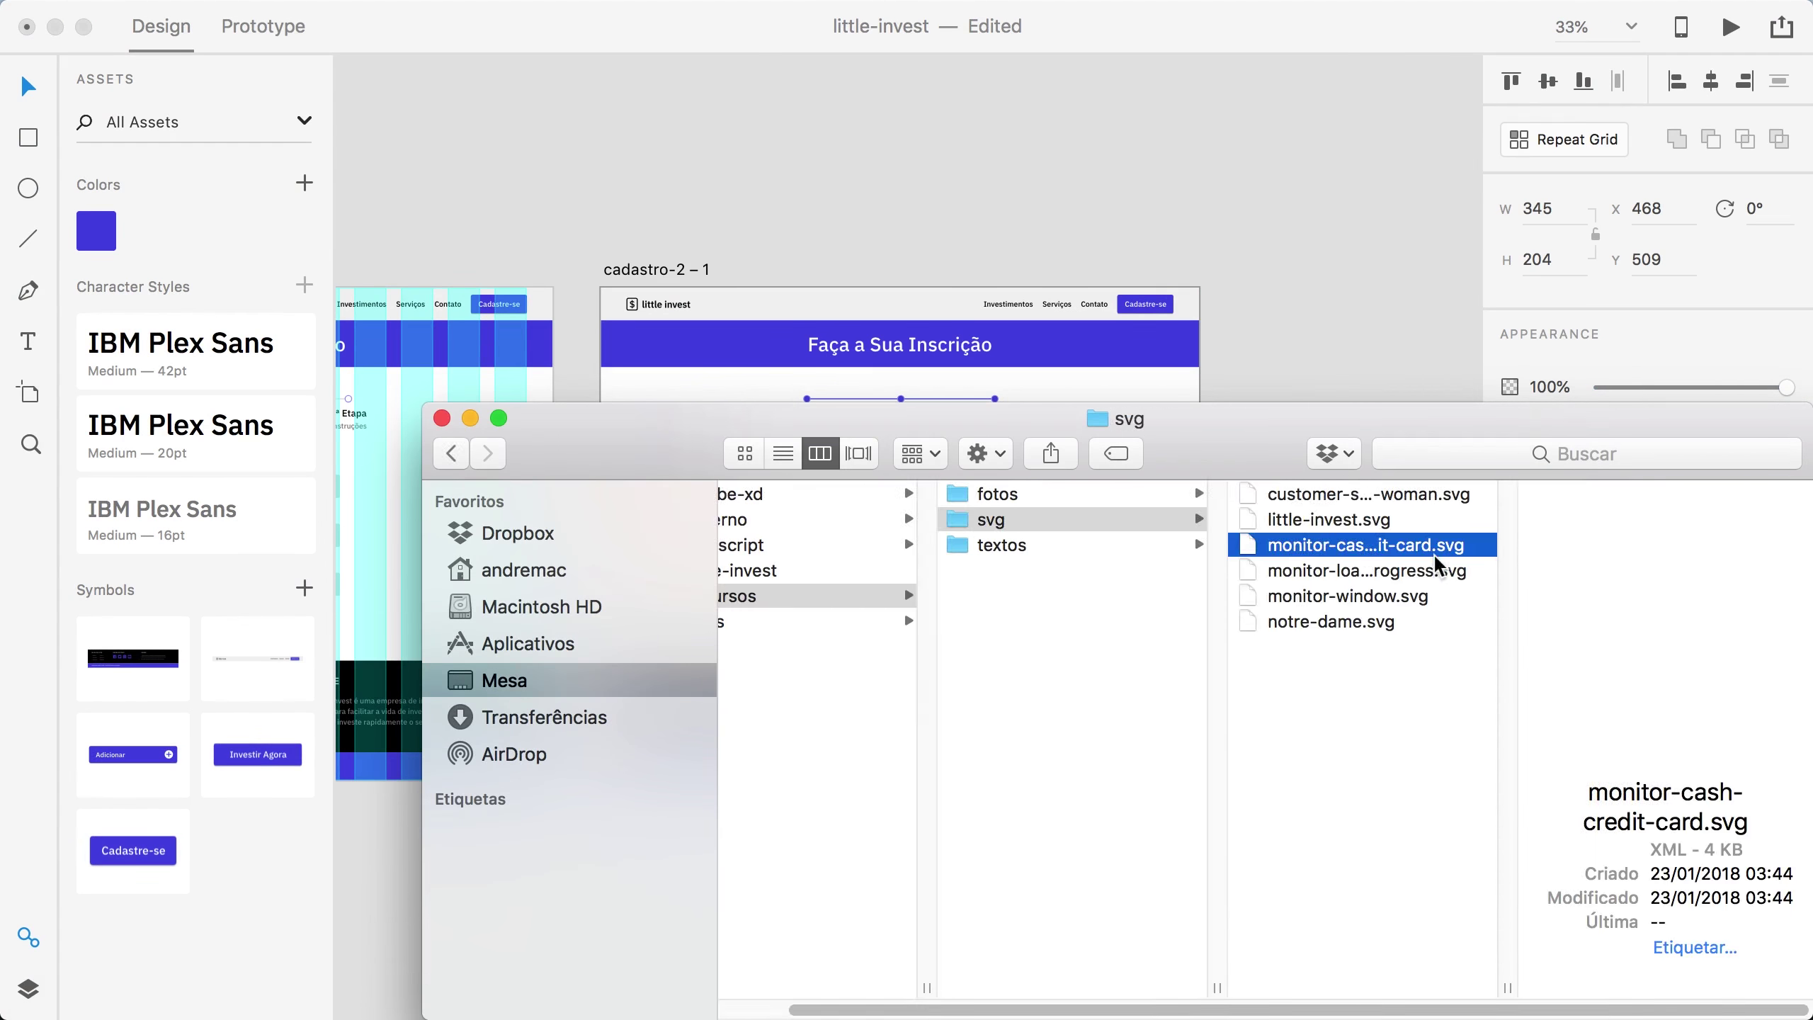
key(Down)
click(1426, 551)
Step: Fill the rectangle below the thank-you text with the monitor-cash-credit-card.svg illustration from Finder
drag(1392, 432, 1129, 782)
drag(1112, 895, 901, 582)
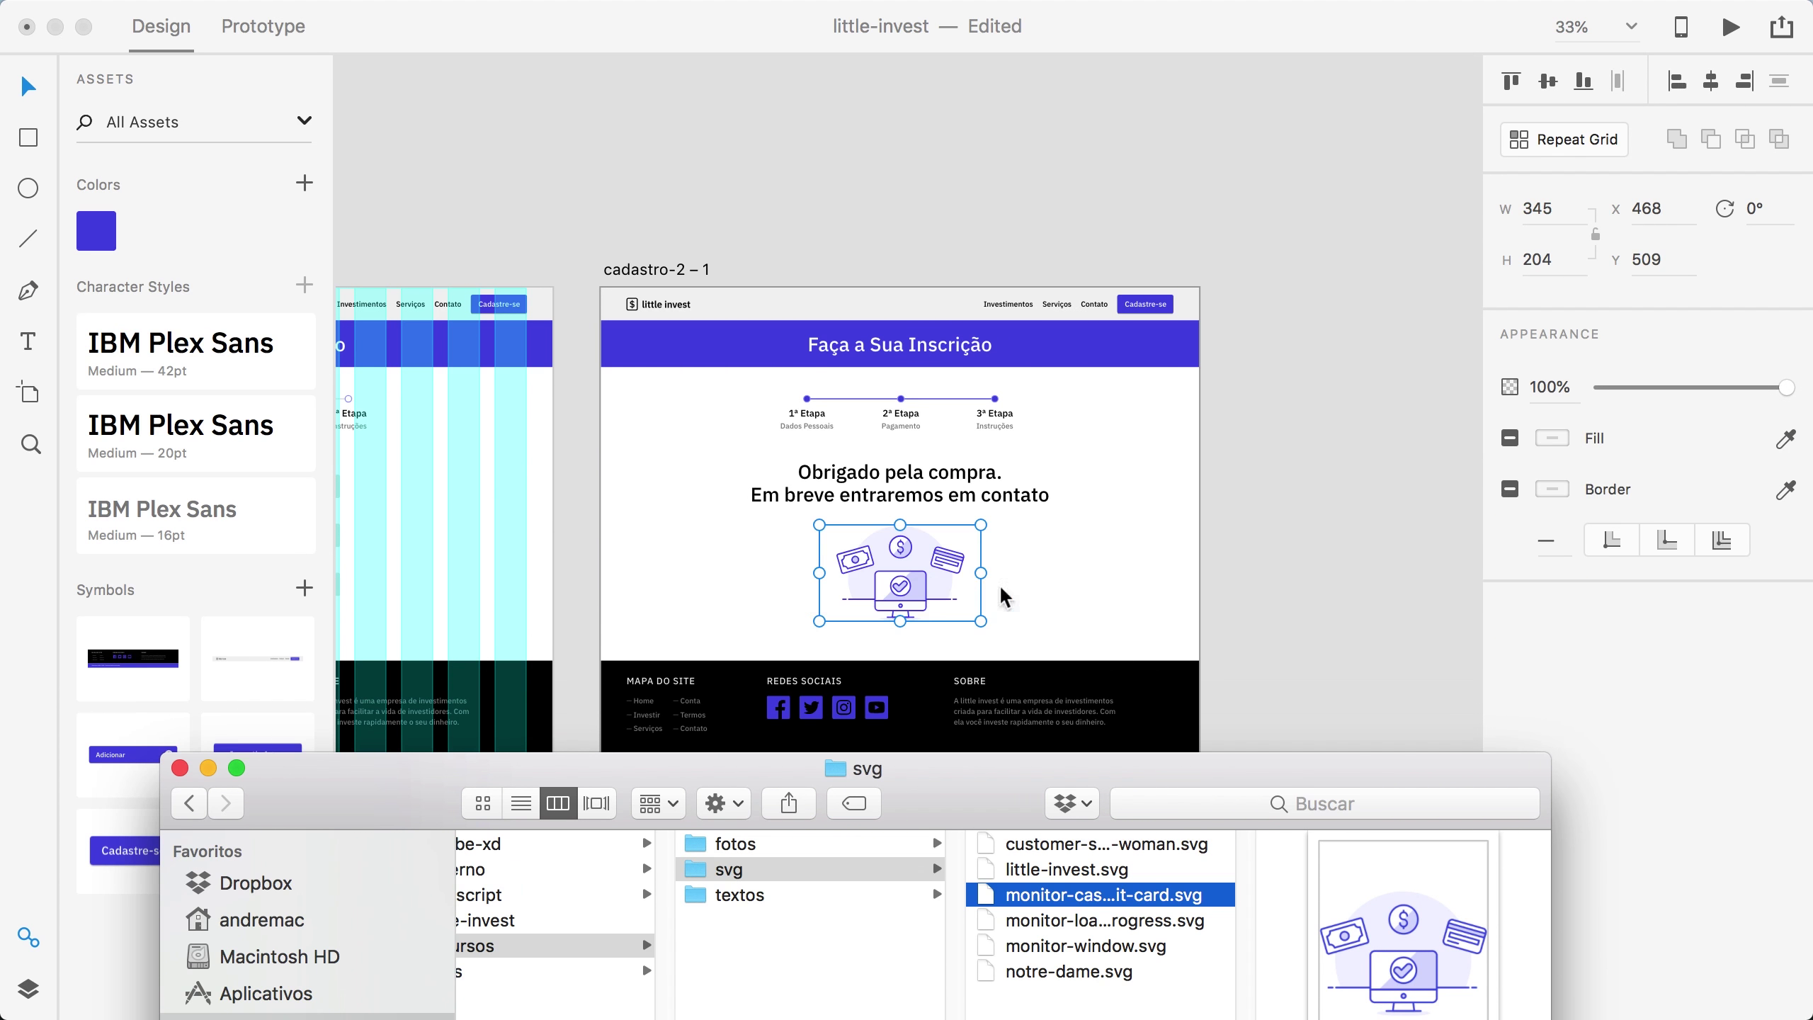
click(1104, 635)
click(1095, 620)
Step: Hide the layout grid on the cadastro-2 artboard
drag(543, 599, 955, 572)
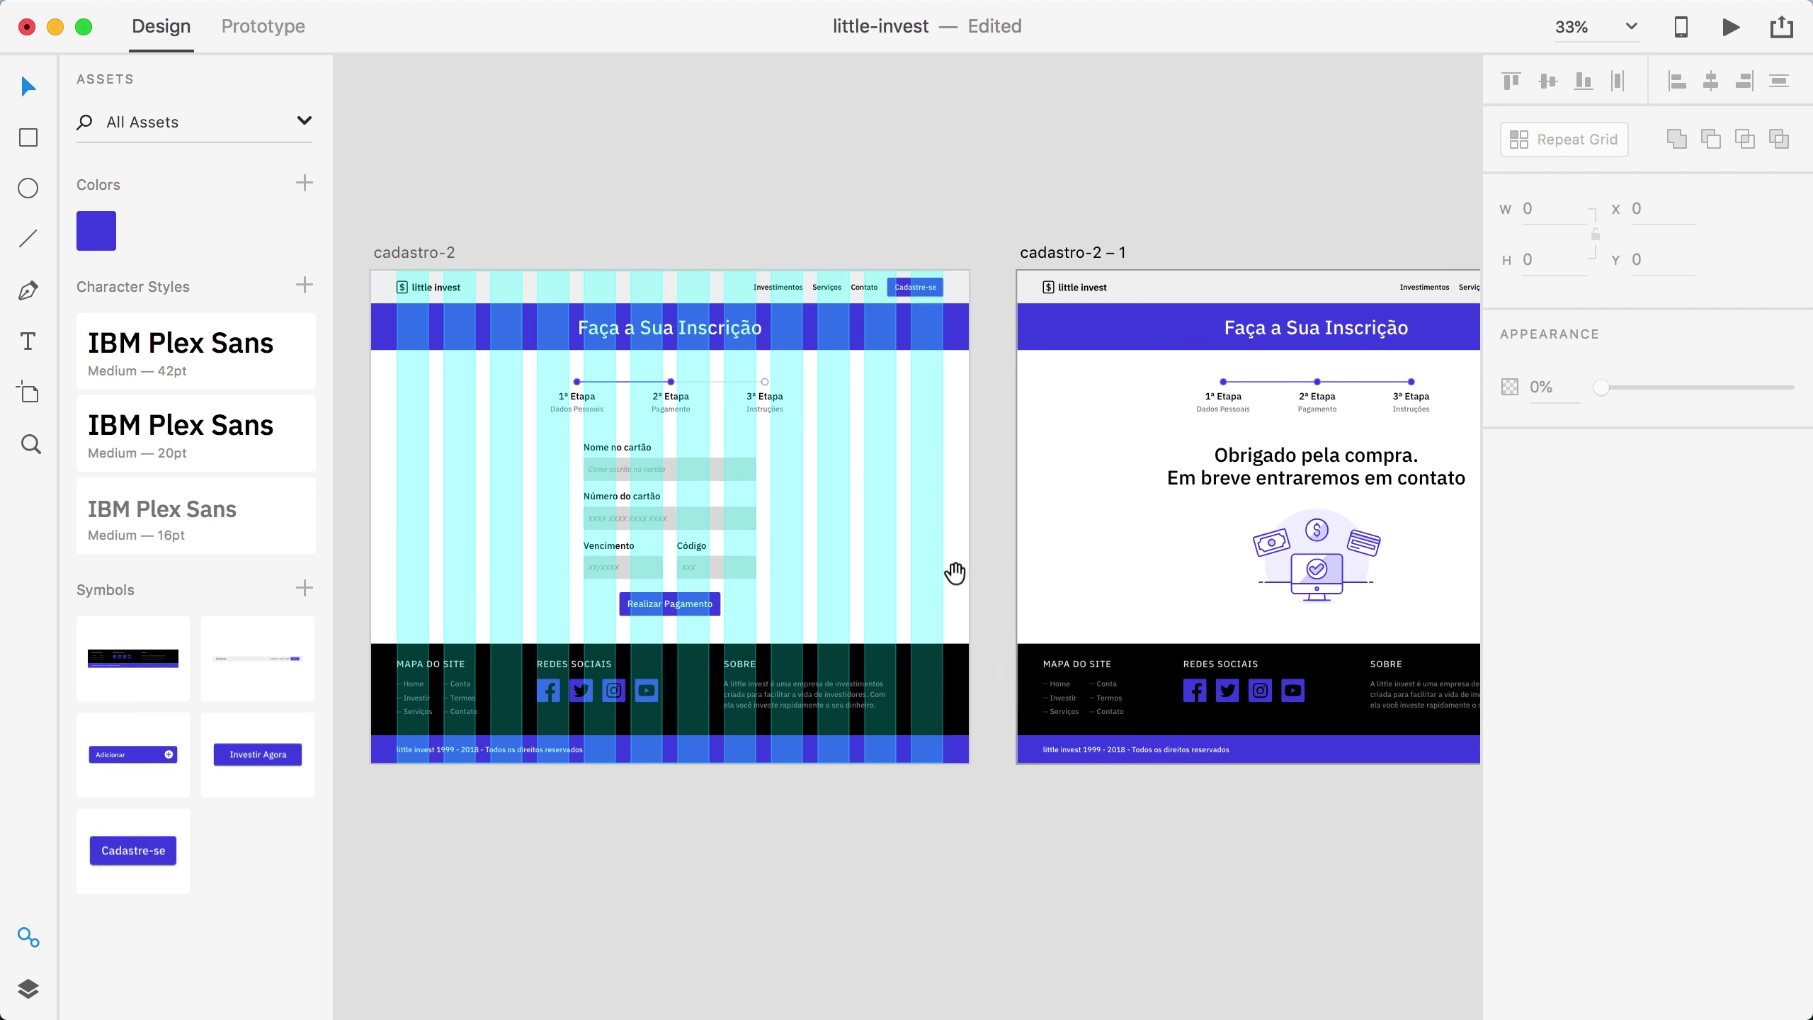
click(440, 253)
key(super+shift+apostrophe)
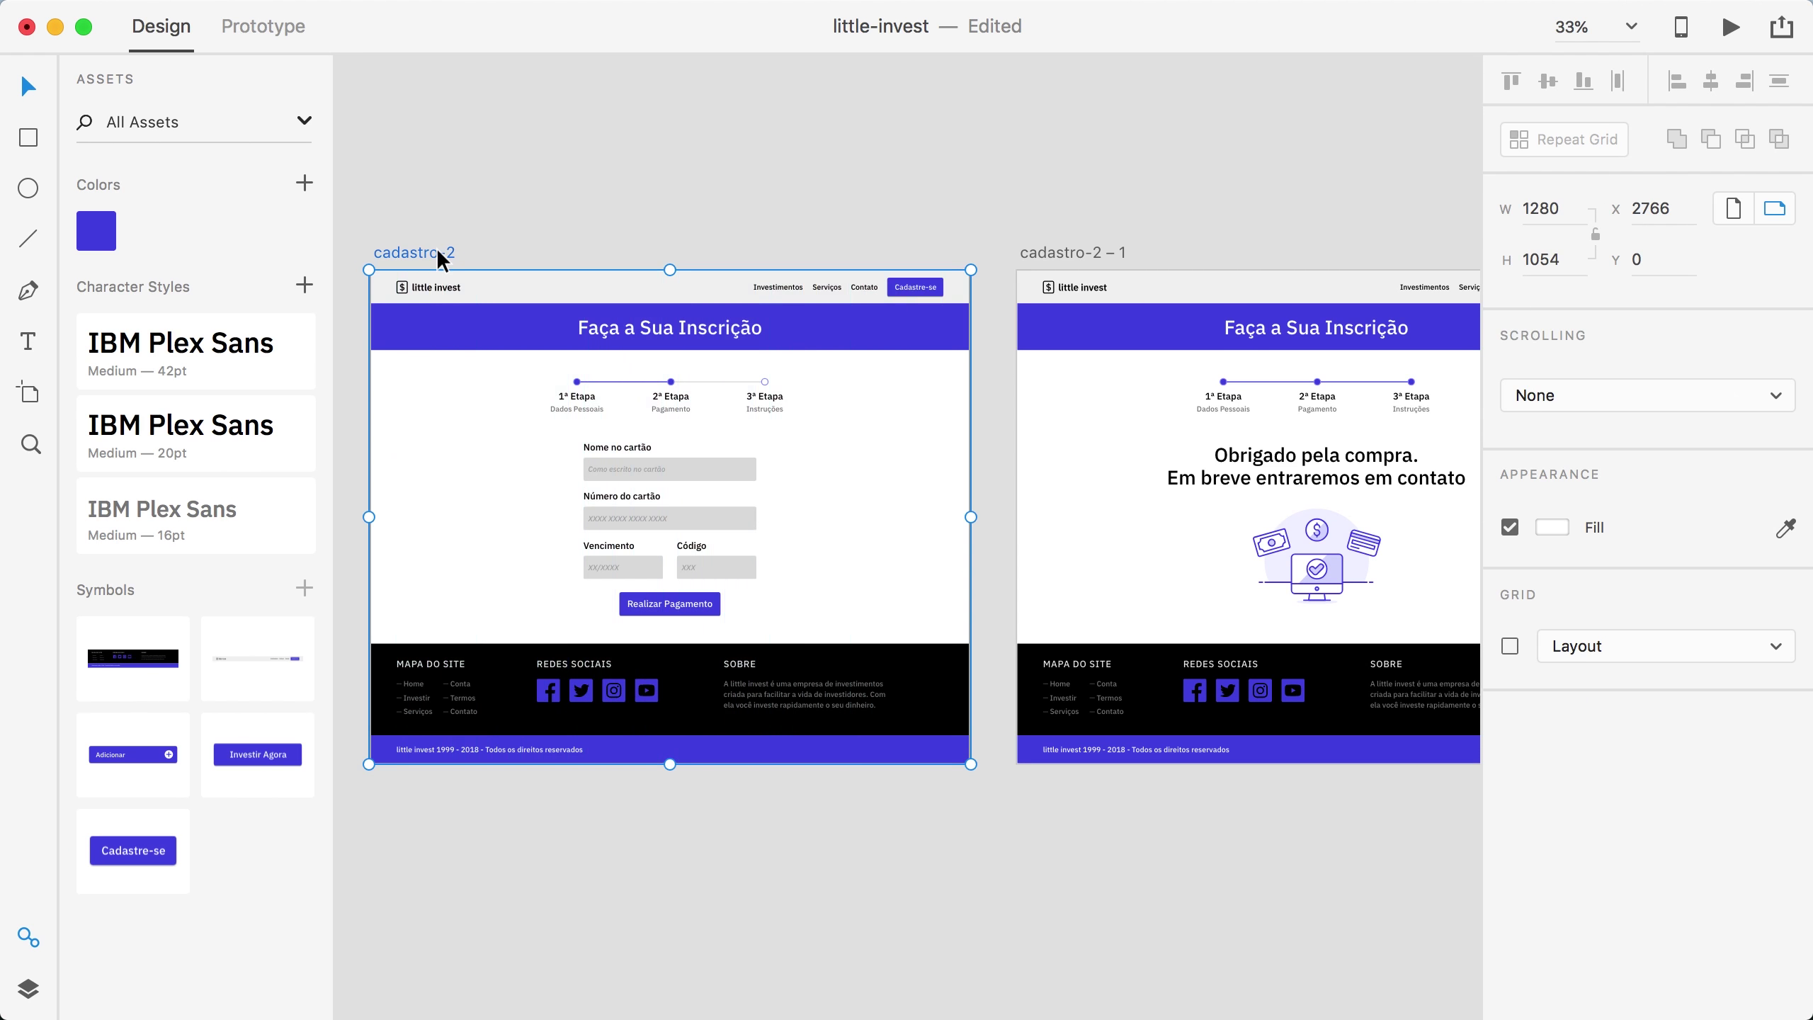
Step: Save the little-invest document
click(575, 194)
key(super+0)
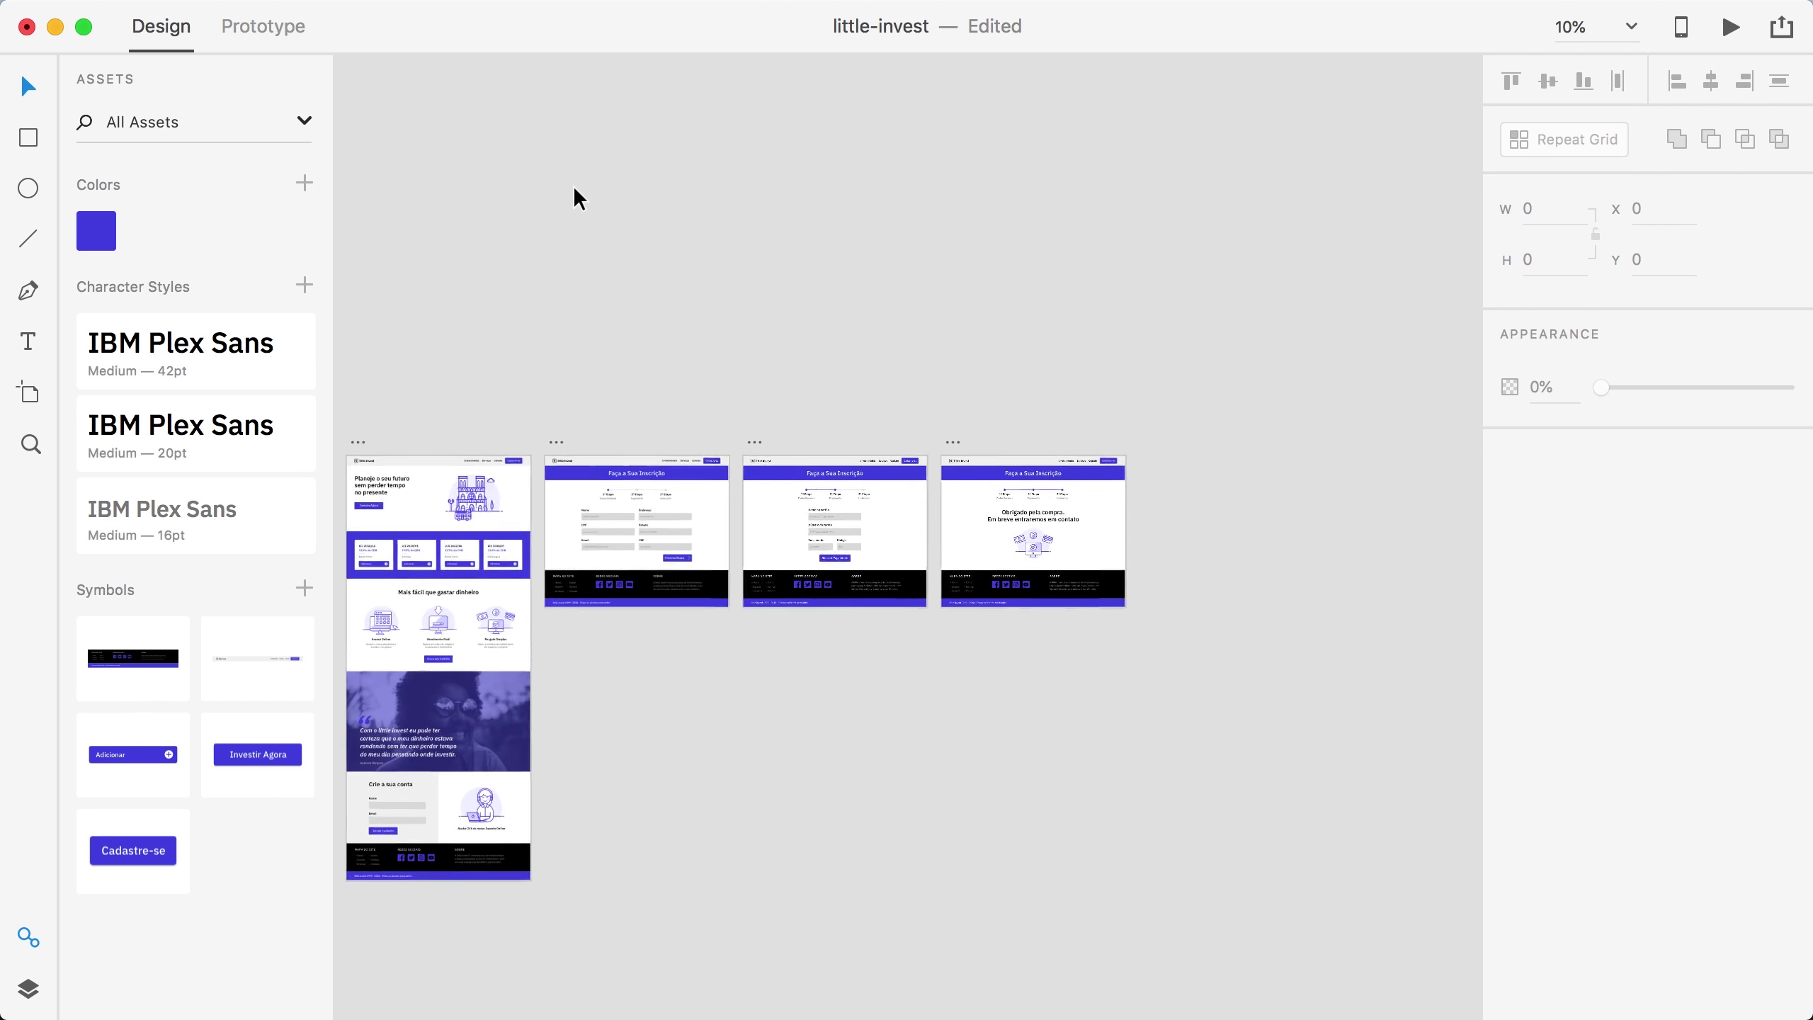
drag(595, 182, 855, 116)
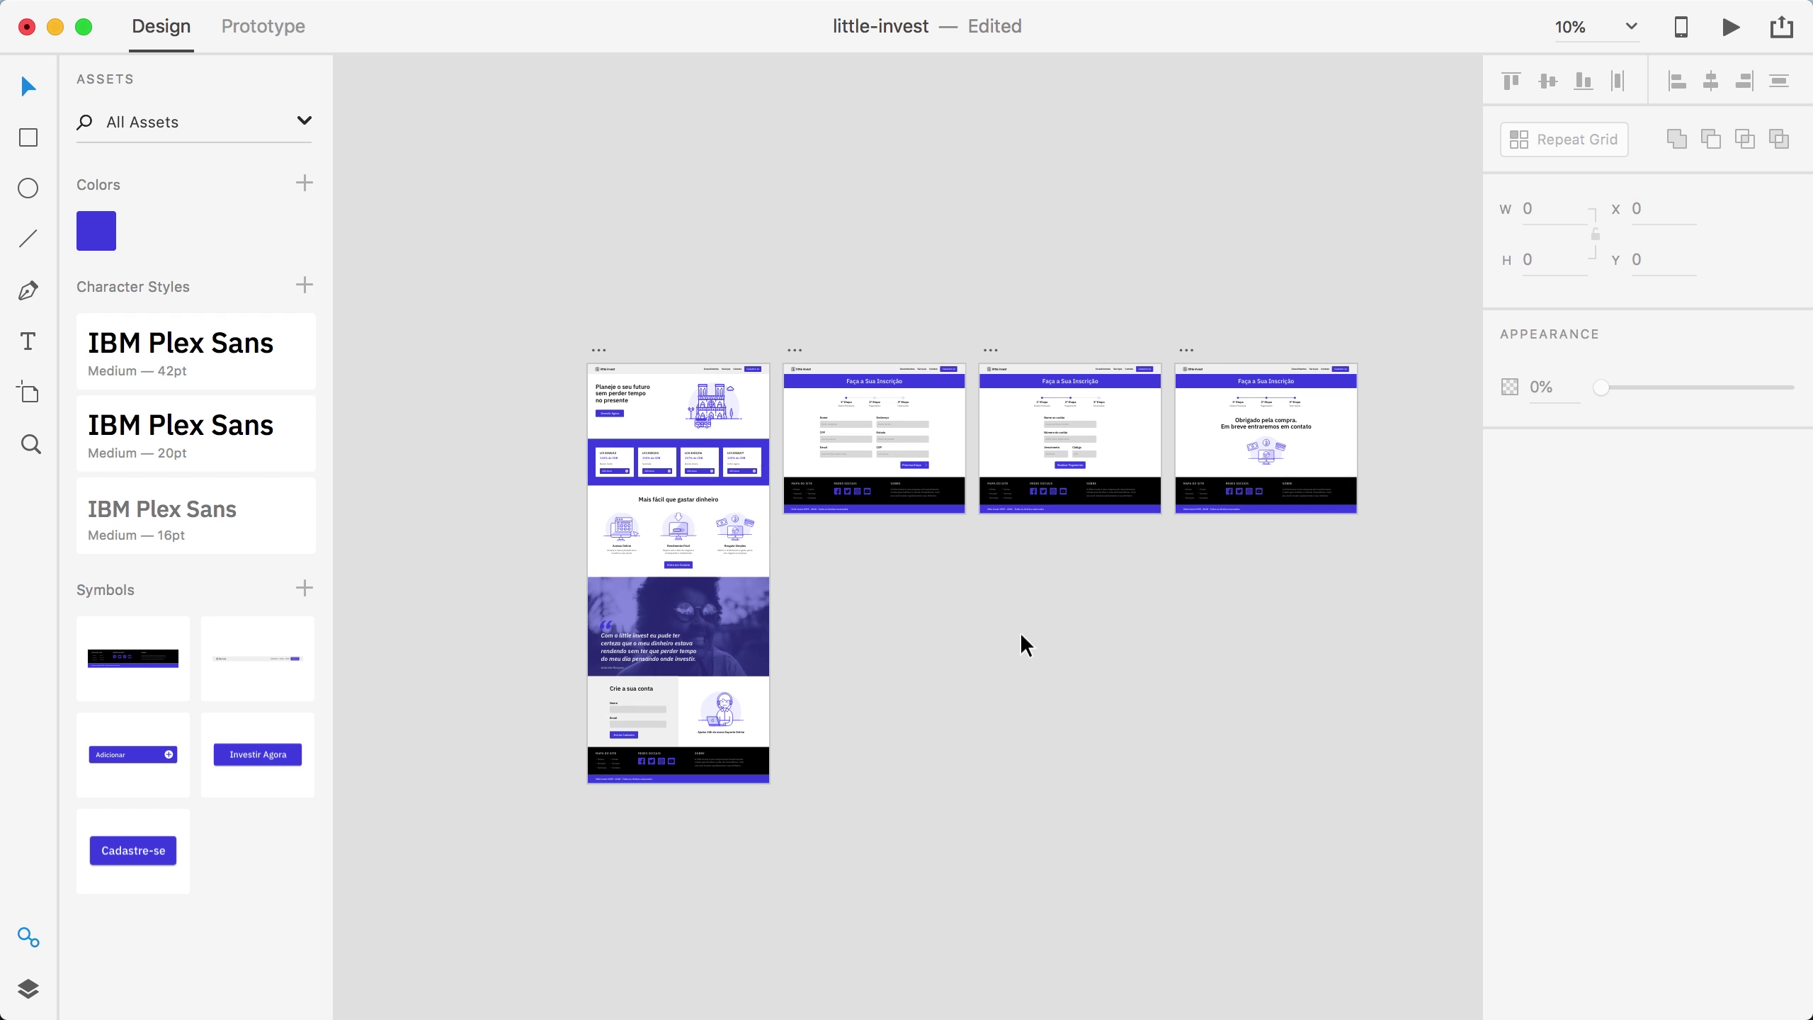
key(super+s)
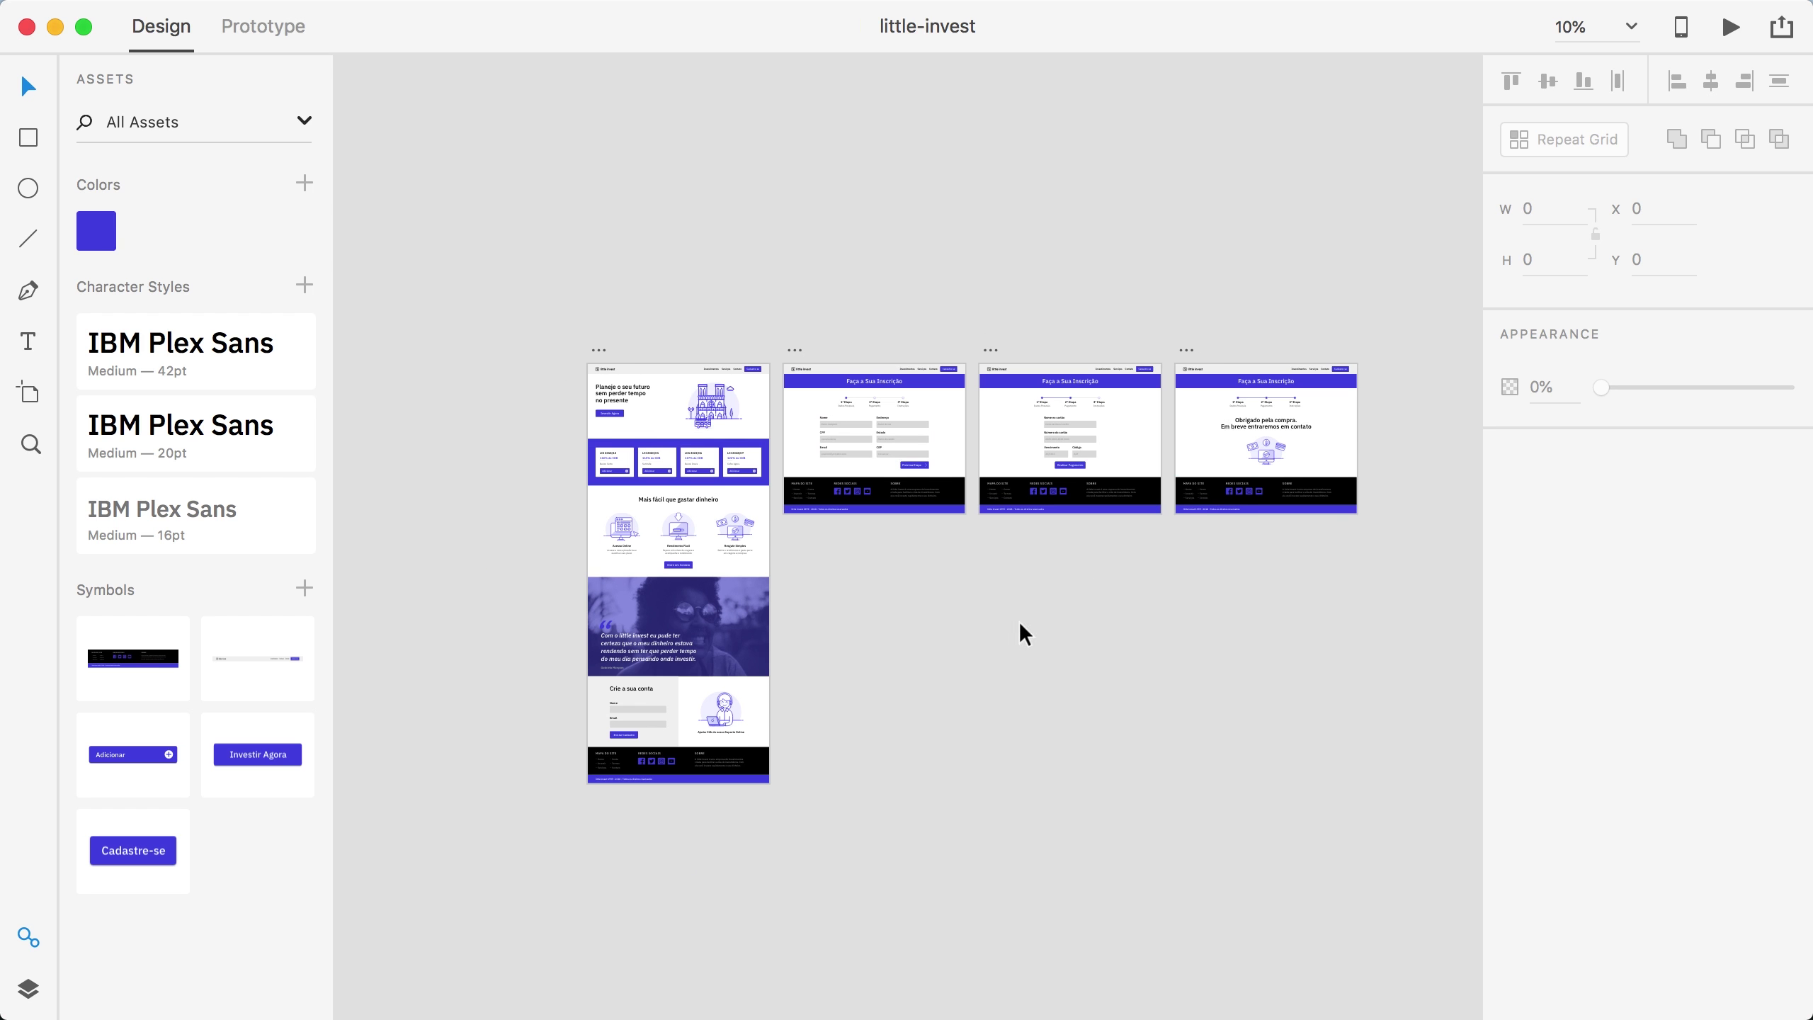